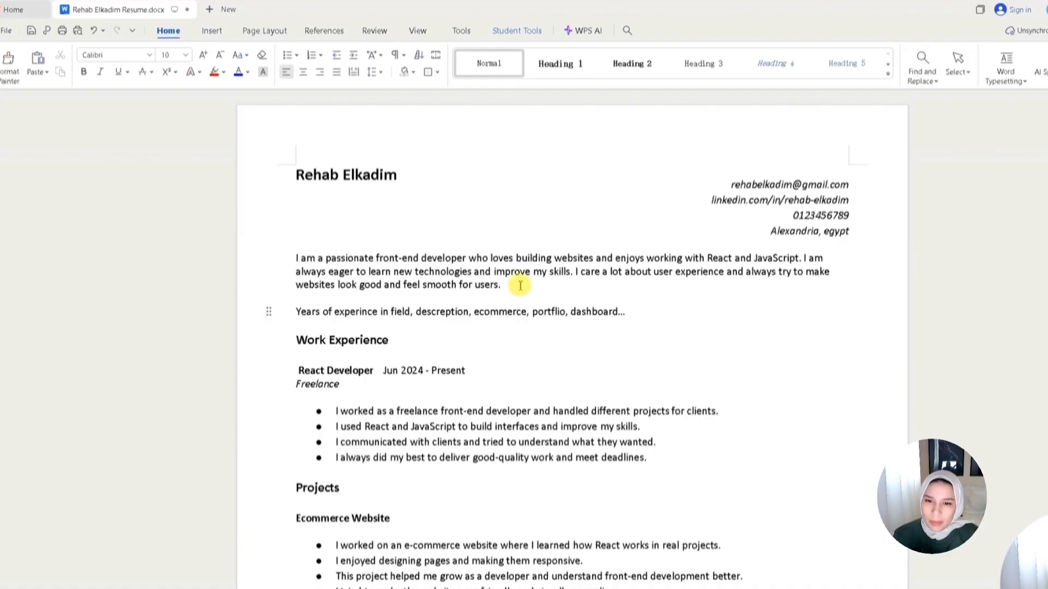
- Insert a new empty line between the summary paragraph and the 'Years of experince' note
triple_click(327, 264)
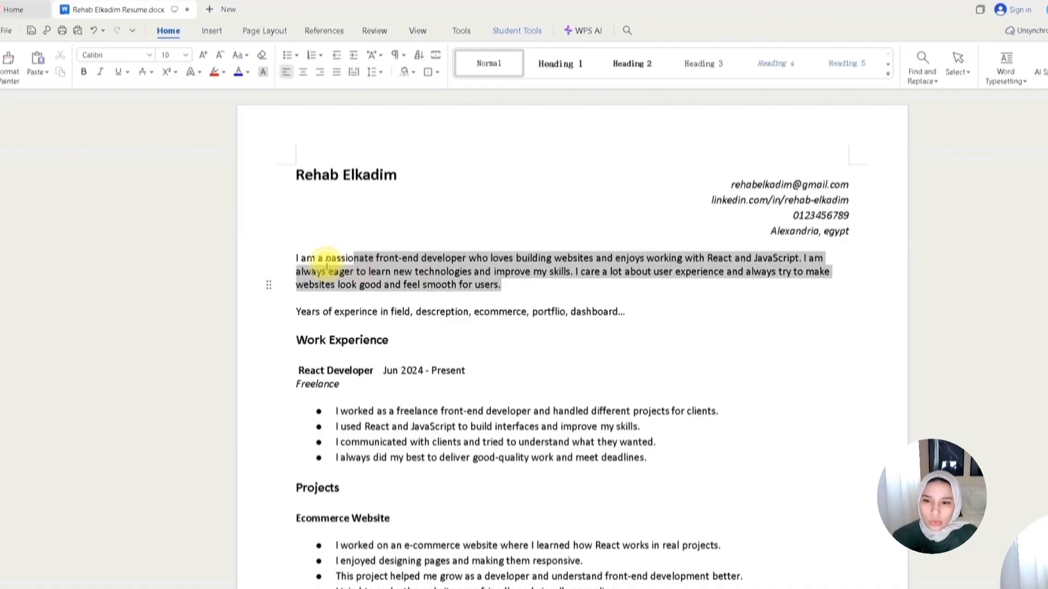
click(513, 297)
click(523, 301)
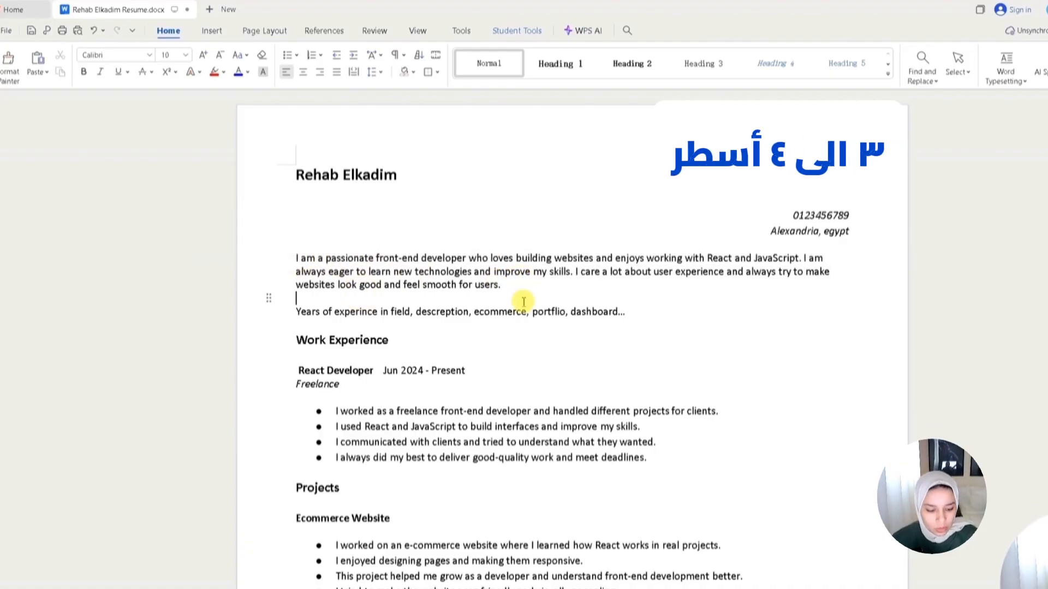
key(Return)
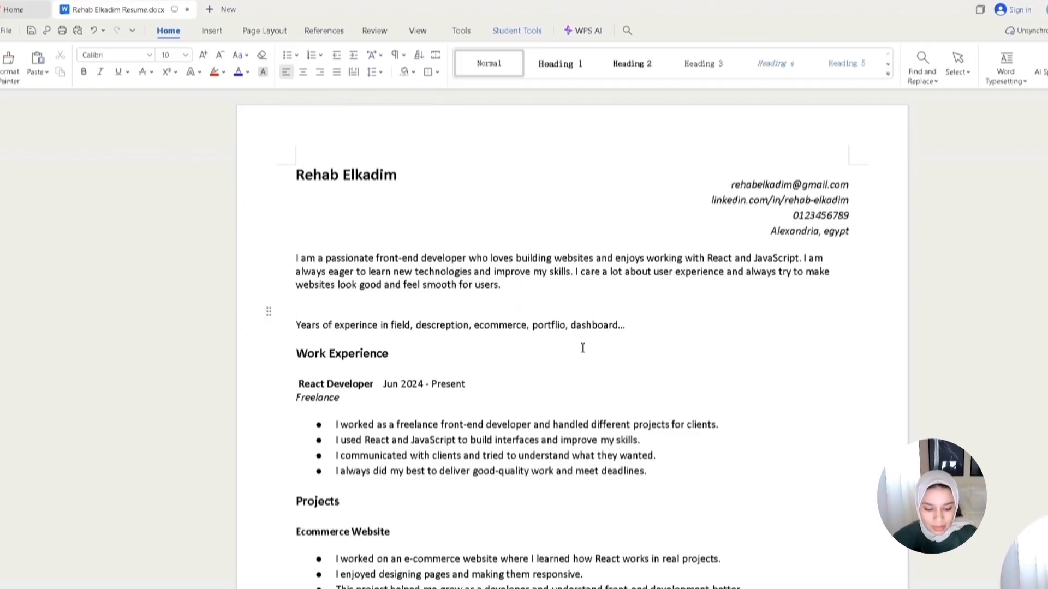
- Draft a summary line reading 'Web Developer with +1 year of experince in React Development, Developing ecommerce websites using React, Javascript, Tailwind.css,'
text(Web Developer with +1 year)
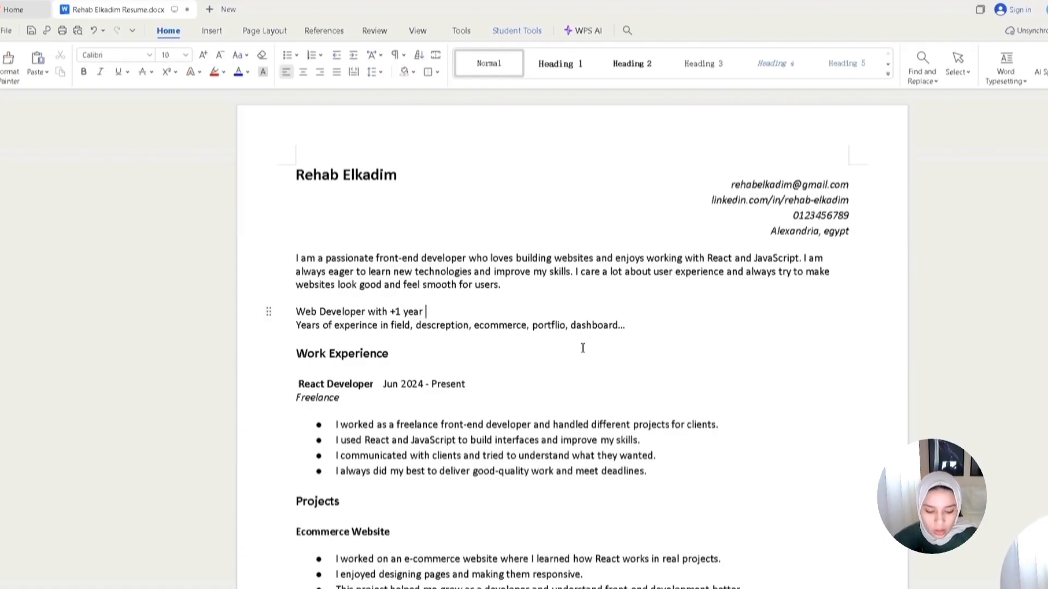
text( of experince in)
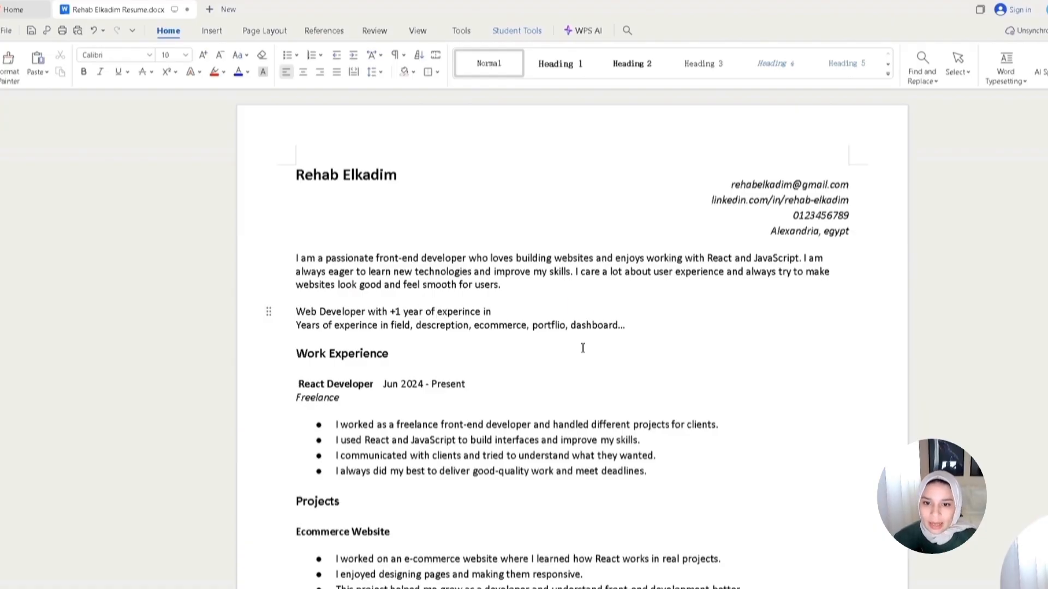
click(638, 314)
text(React Development, D)
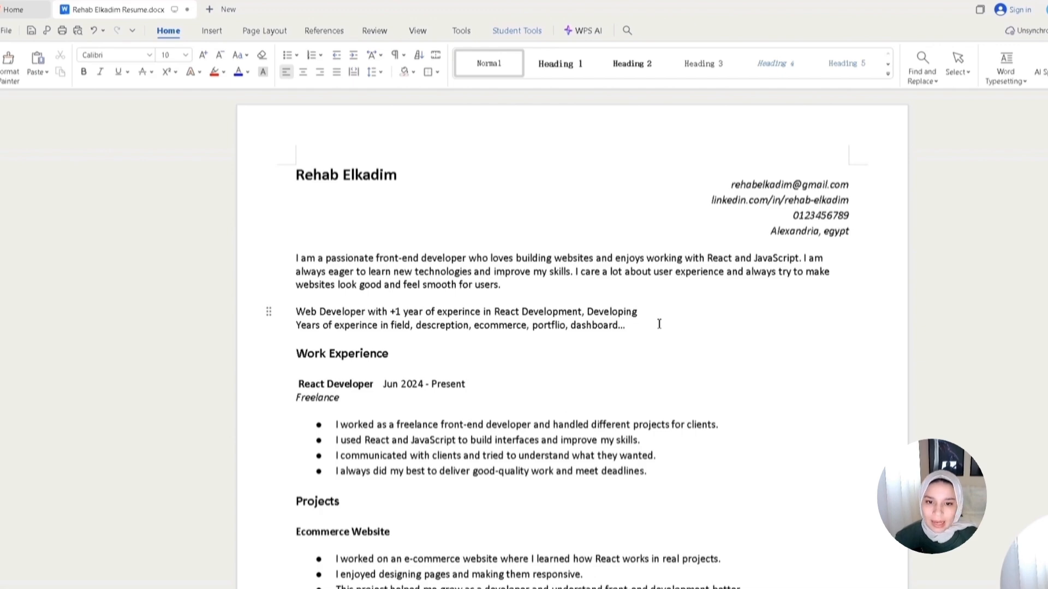
text(eveloping)
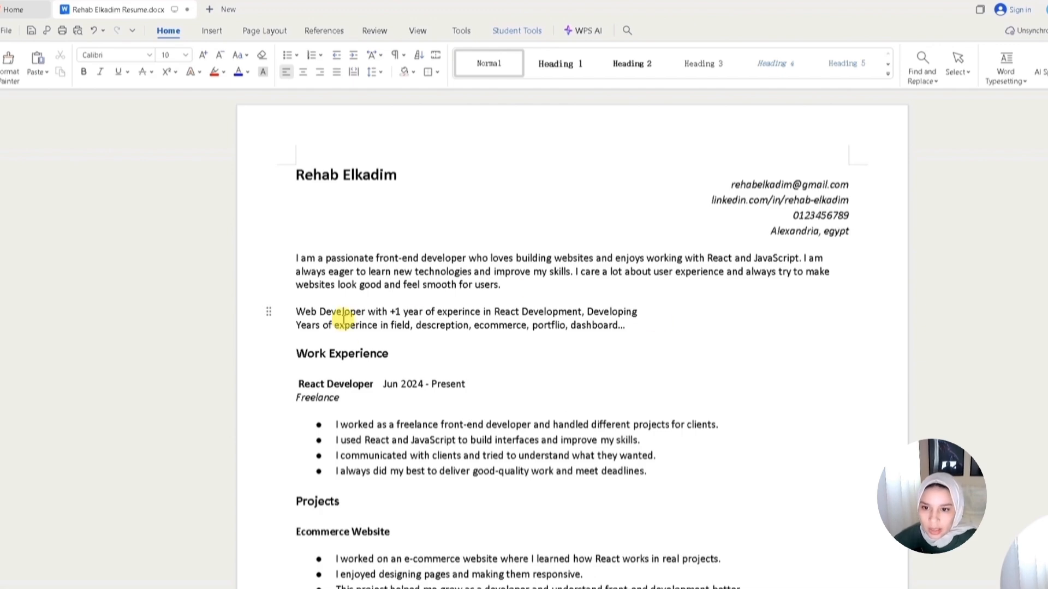
double_click(499, 326)
click(641, 312)
text(ecommerce websites using React, Javascript, Tailwind.css,)
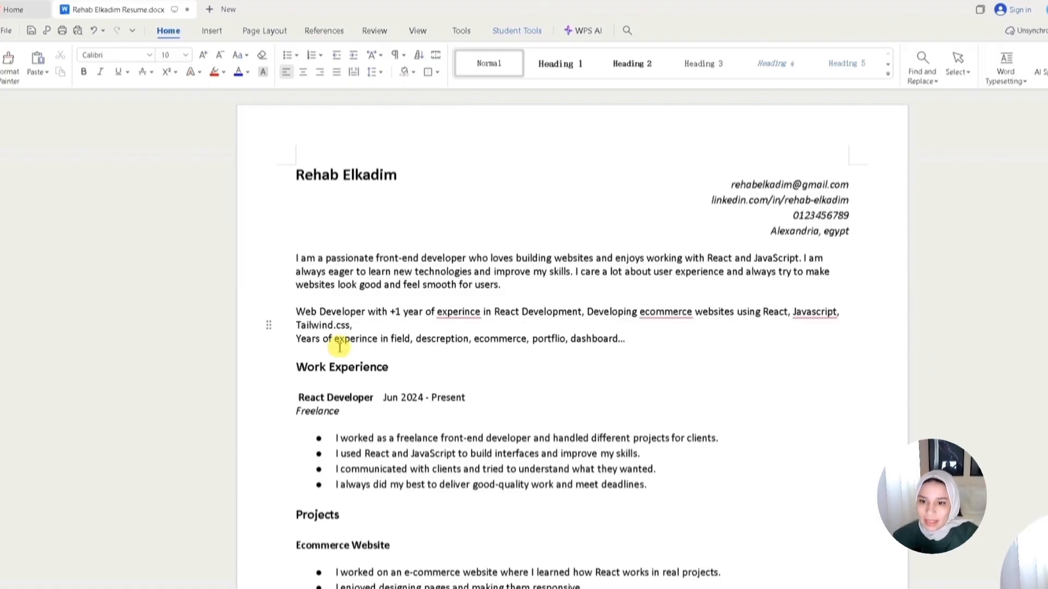
- Replace the drafted line with a pasted, polished summary paragraph about React development experience
drag(352, 326, 298, 308)
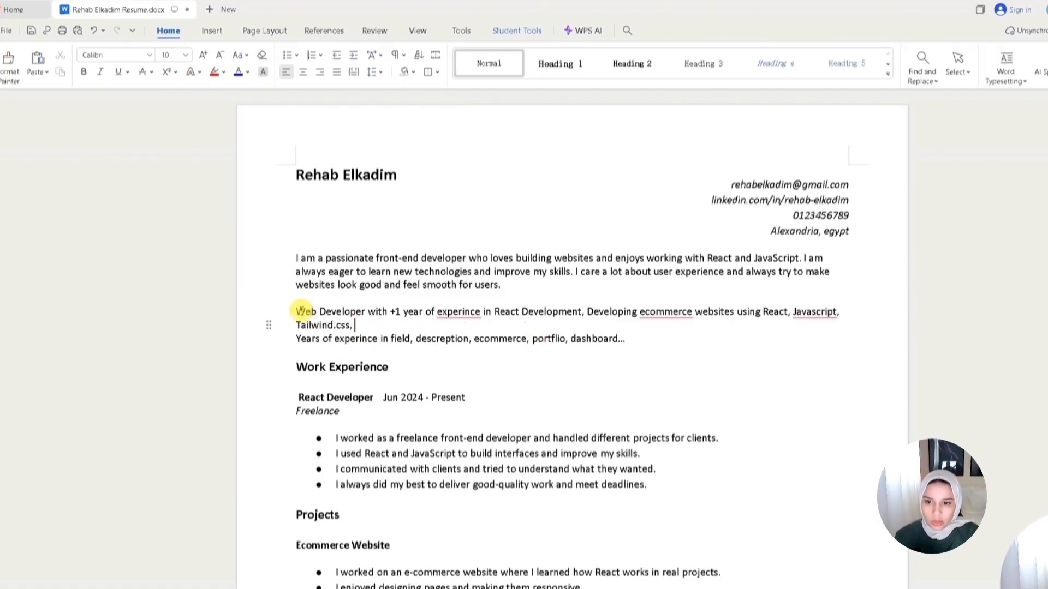
text(React Developer with 1+ year of experience building responsive e-commerce web applications using React.js, JavaScript (ES6+), and Tailwind CSS. Experienced in developing reusable UI components, implementing dynamic state management, integrating APIs, and optimizing performance. Strong focus on clean code, scalability, and user-friendly interfaces.)
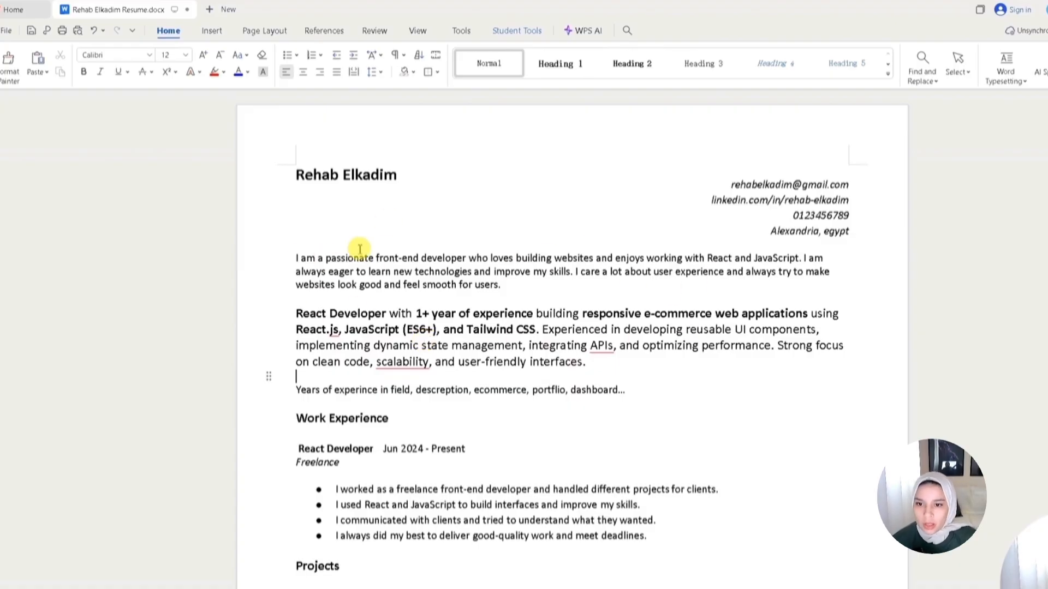
- Select the key phrases '1+ year of experience' and 'e-commerce web applications' in the new summary
click(305, 313)
drag(340, 312, 535, 320)
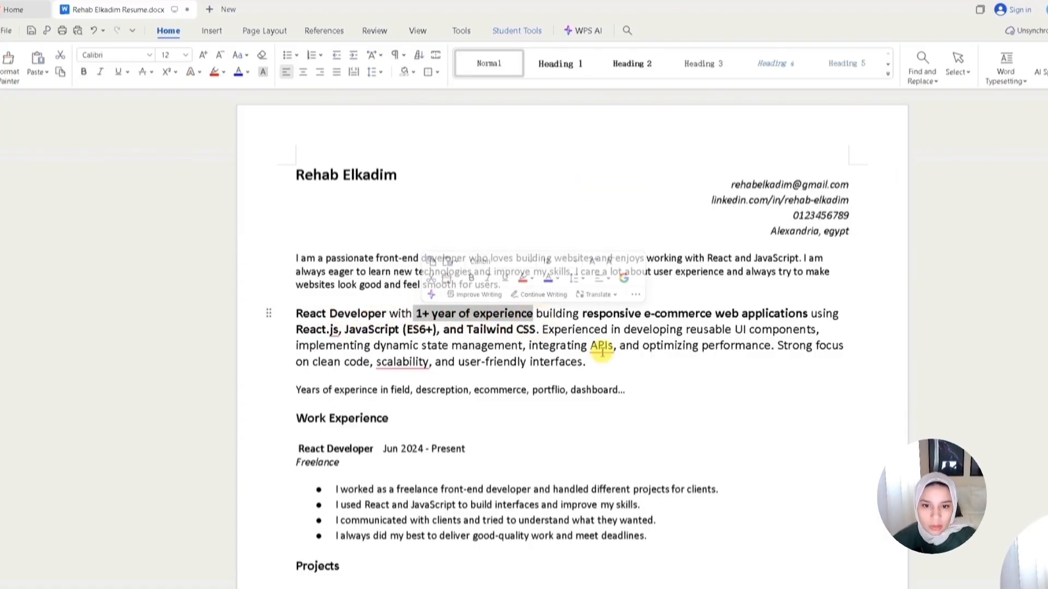
click(557, 312)
drag(641, 314, 806, 313)
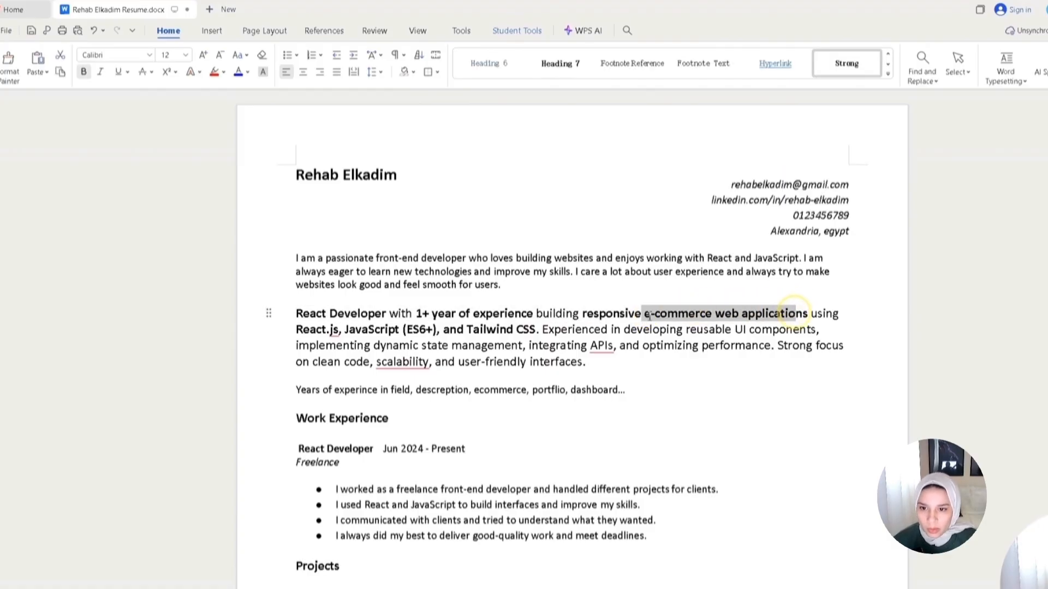
- Delete the original 'I am a passionate front-end developer' summary paragraph
triple_click(296, 328)
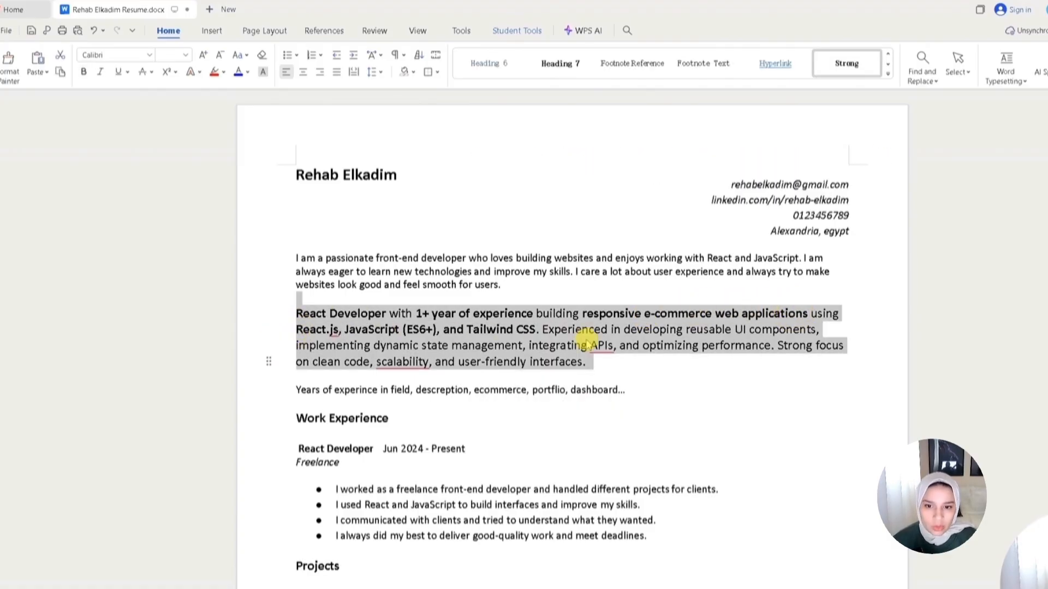
drag(501, 285, 292, 257)
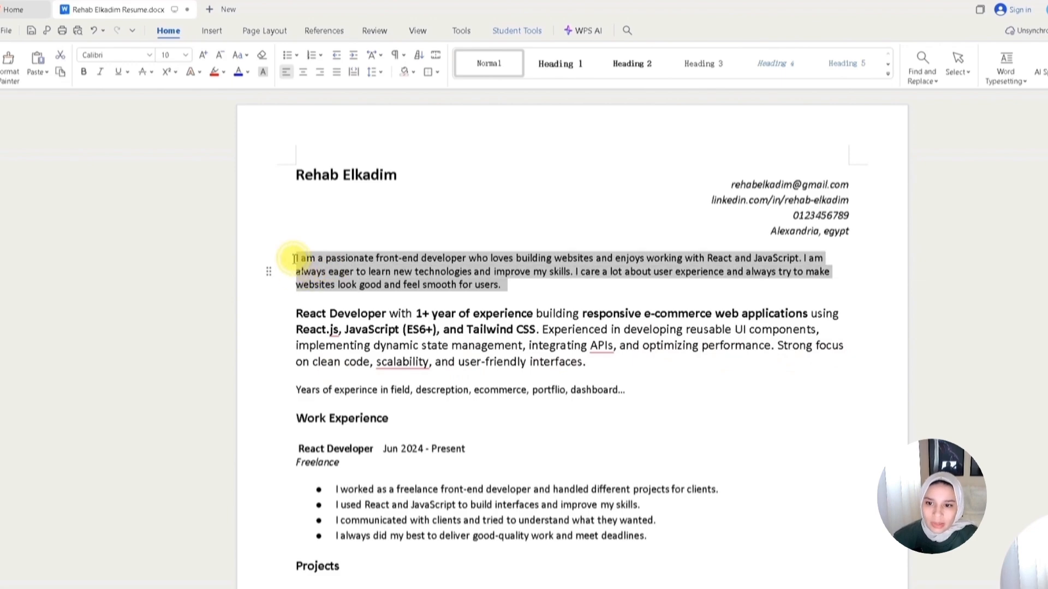
key(BackSpace)
key(Delete)
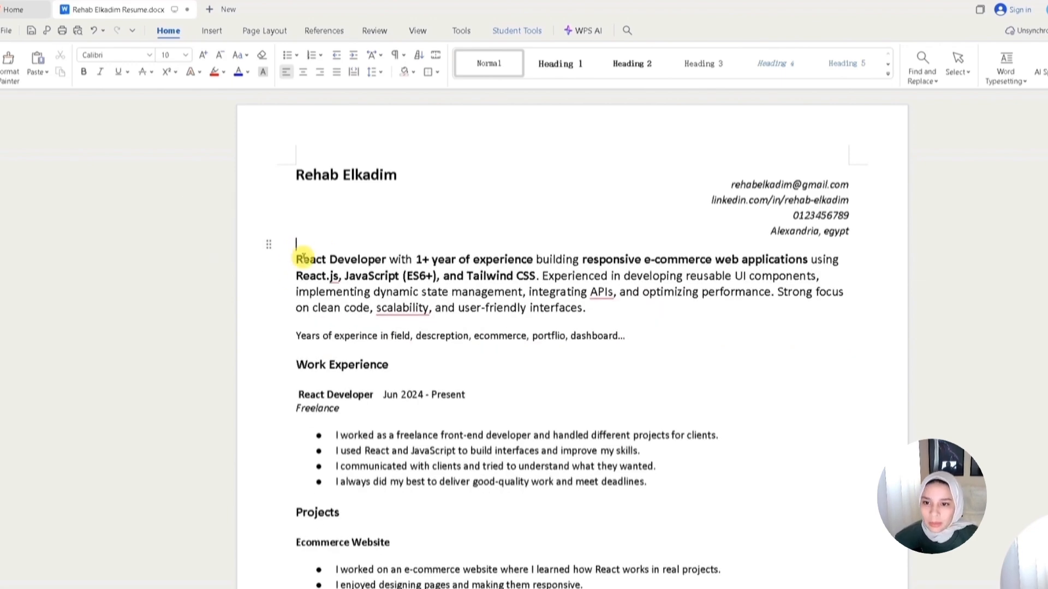
- Select the summary's 'React Developer' title and the first experience bullet to review them
drag(297, 260, 387, 260)
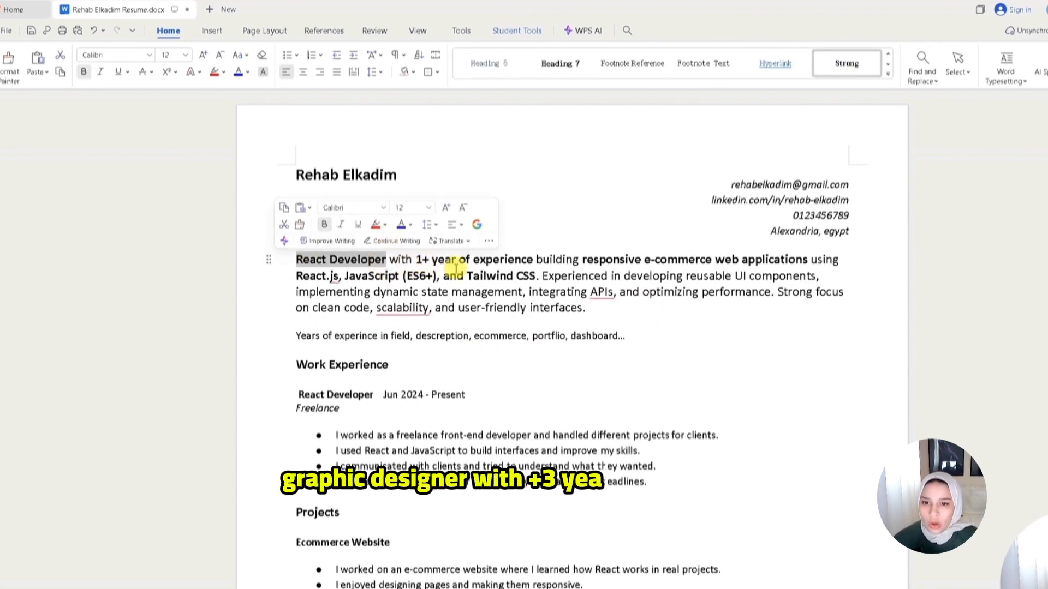
click(579, 260)
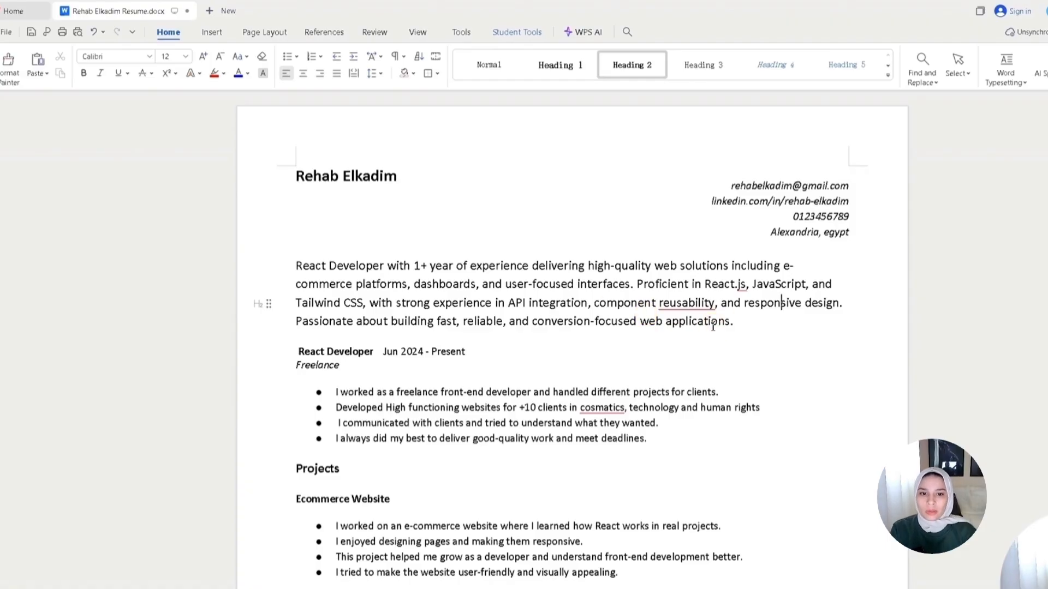
scroll(546, 382, down, 1)
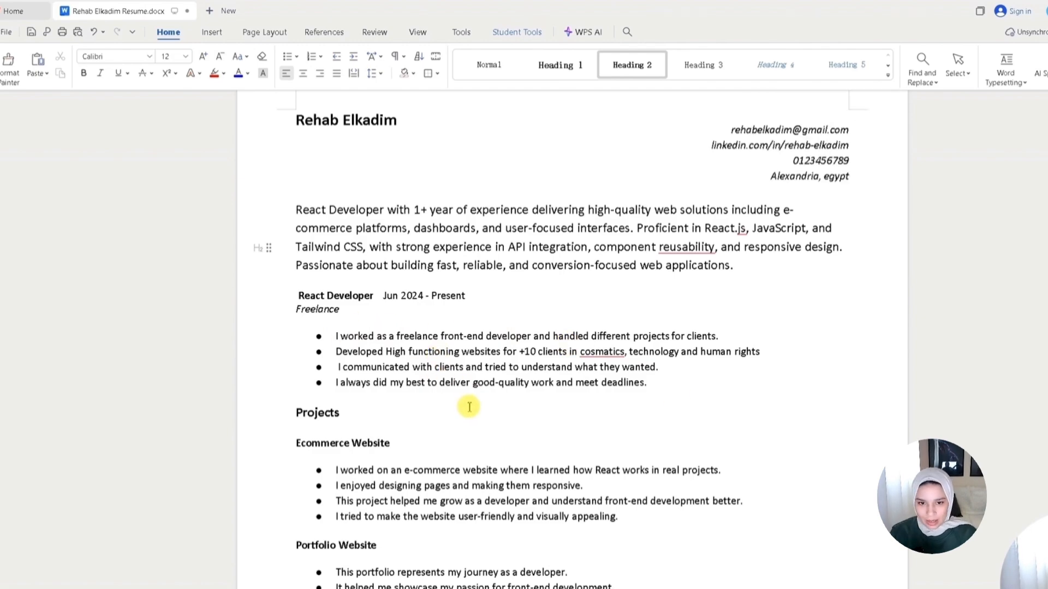
drag(336, 336, 715, 336)
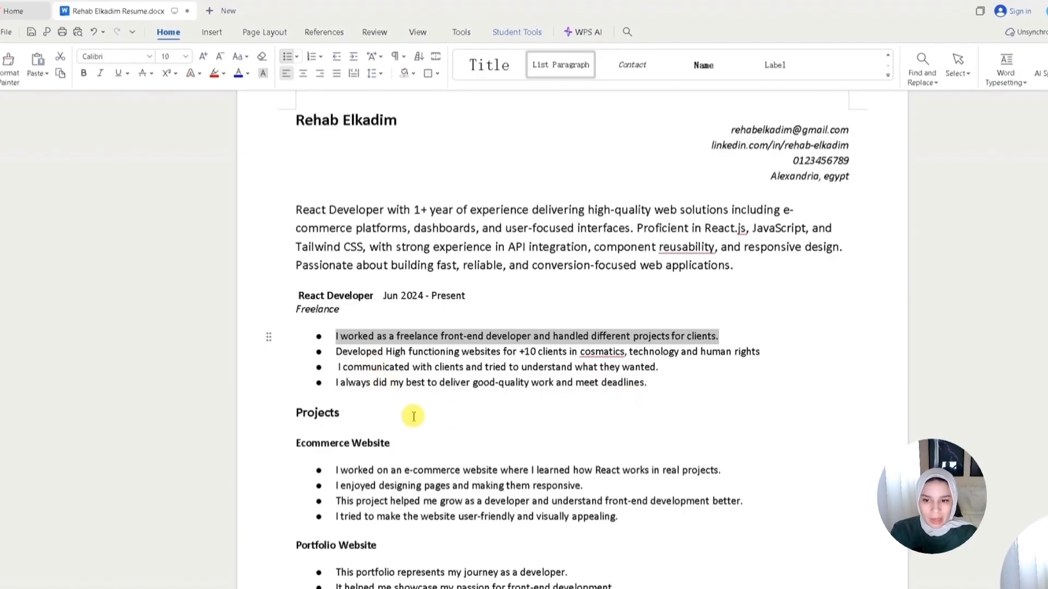
- Add a plain note line 'Technologies, problem, solutions by ..' below the experience bullet list
click(660, 375)
key(Return)
key(Return)
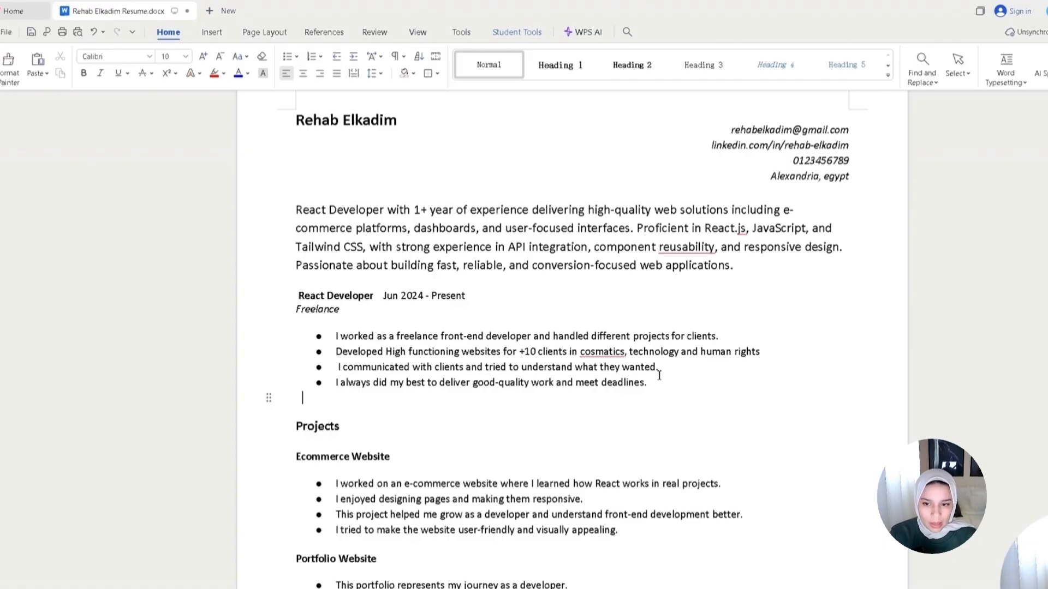
key(Return)
text(technologie)
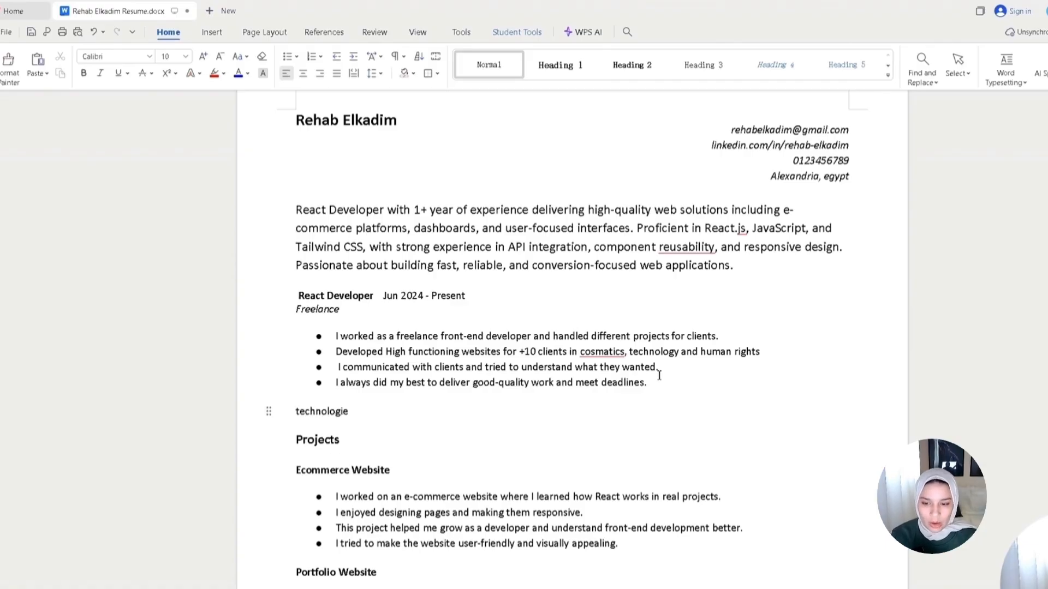
text(s, problem, sol)
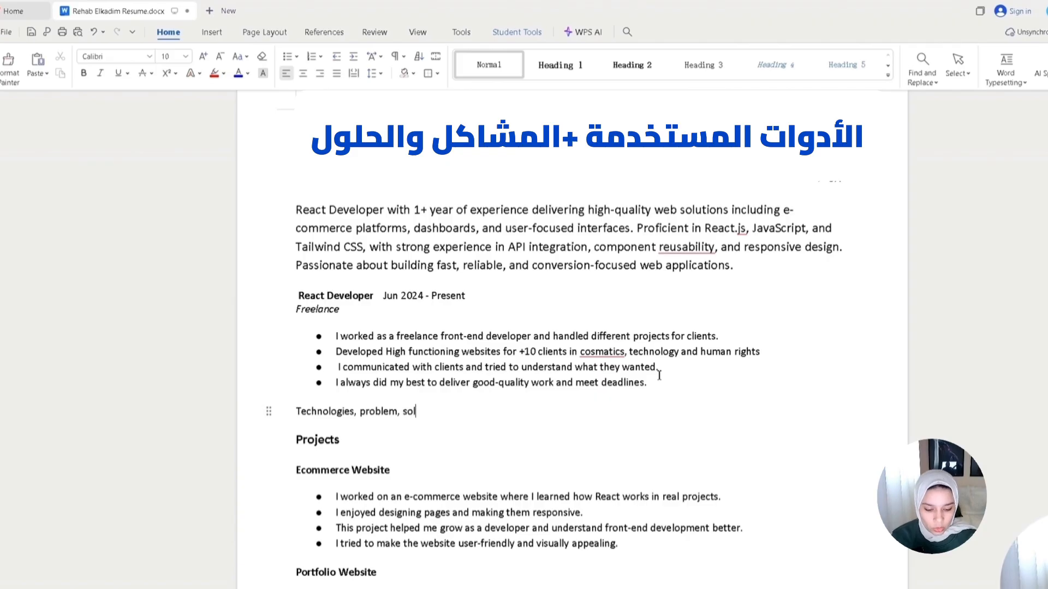
text(utions by ..)
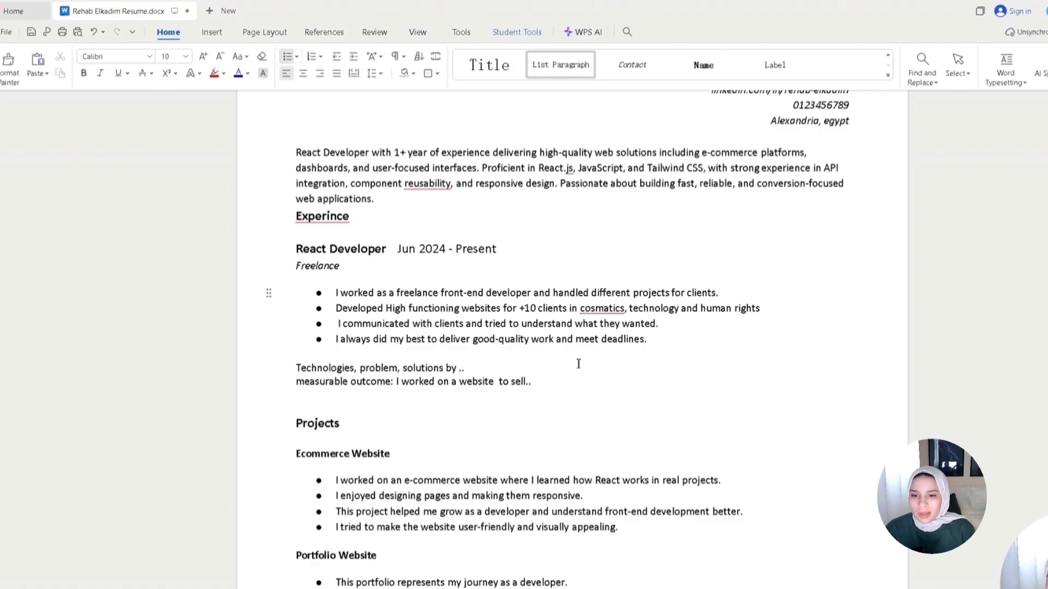
- Rewrite the first experience bullet as 'Developed Ecommerce website including, product-listing, cart, resuable components, rsponsive ui'
triple_click(336, 292)
text(b)
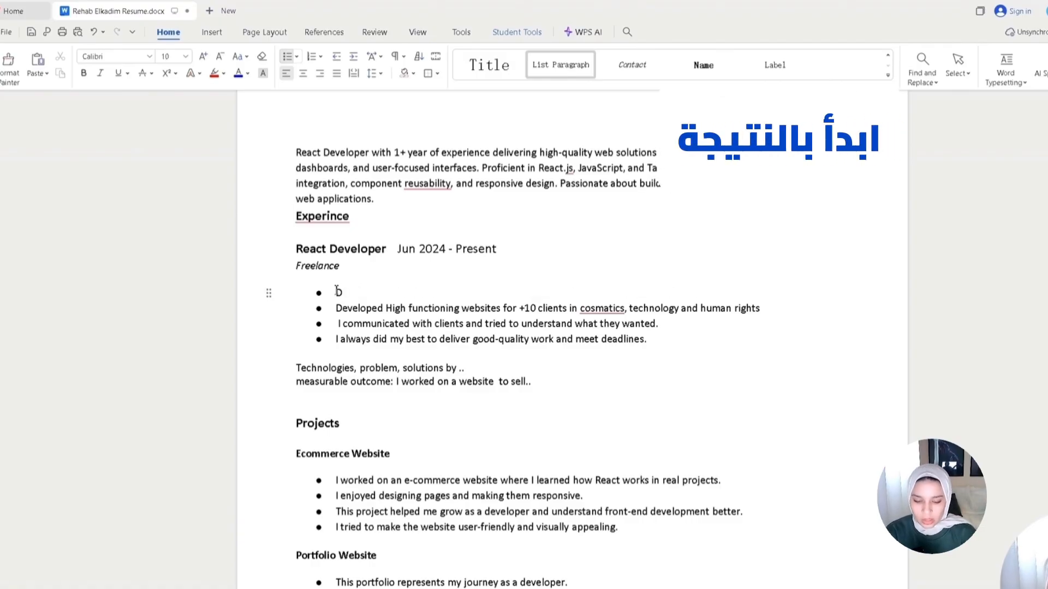
text(eveloped Ecommer)
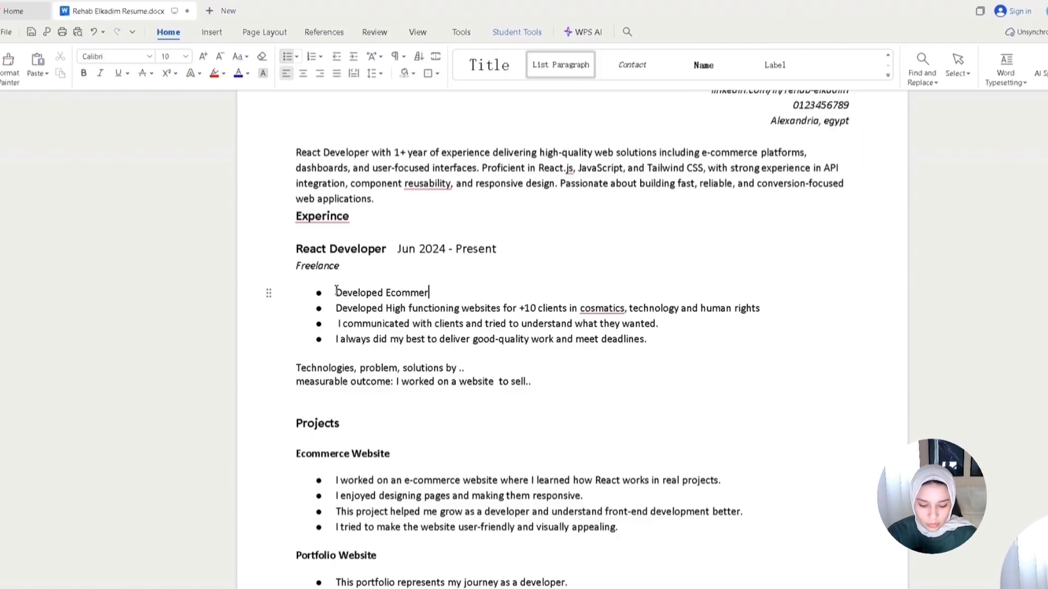
text(ce website including, product-listing, cart, resuable u)
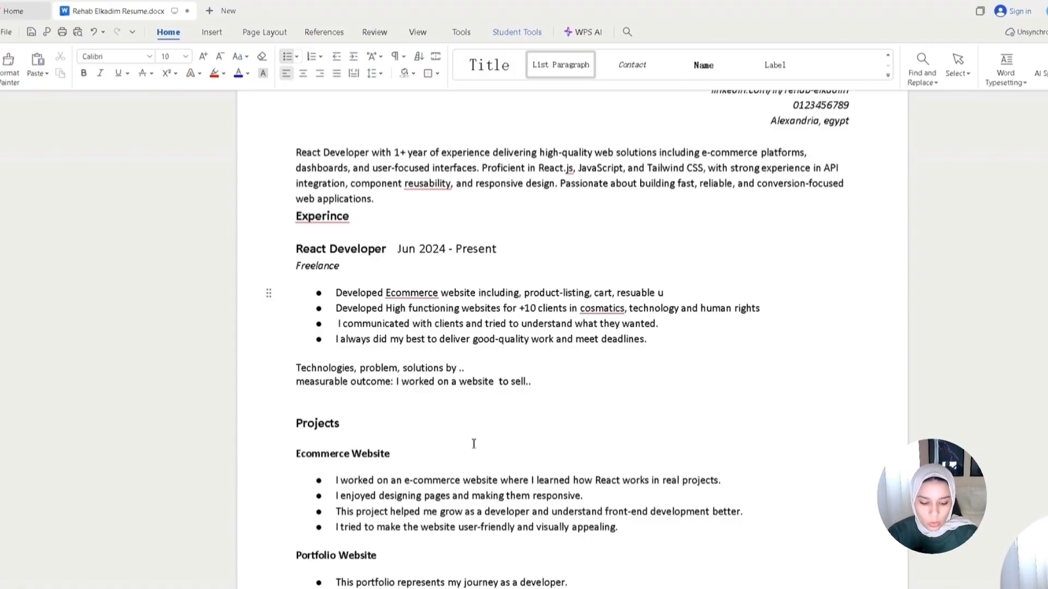
text(nents, rsponsive ui)
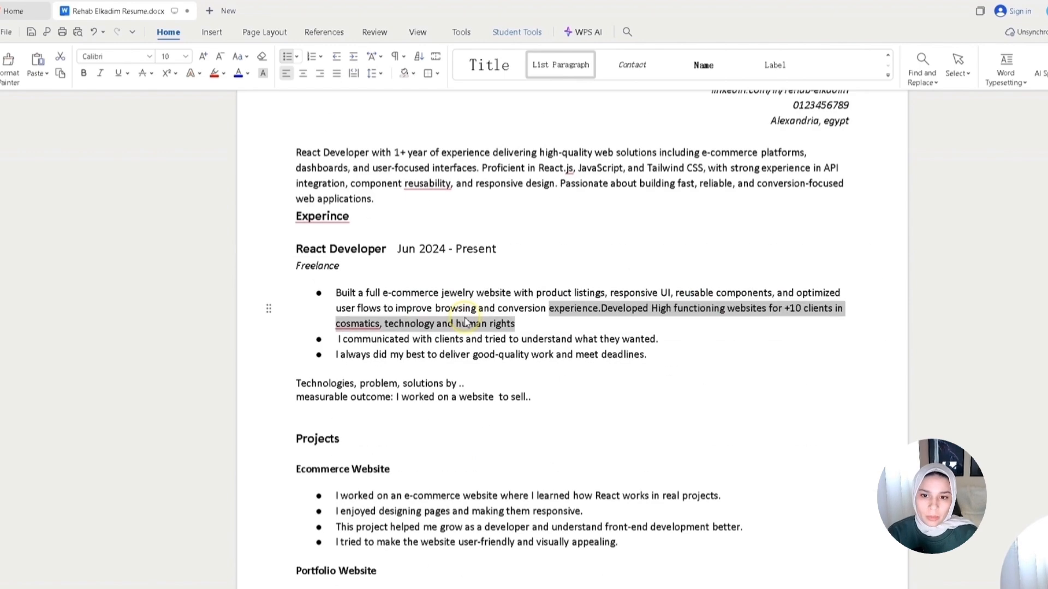
- Split the first bullet after 'conversion experience.' so the following sentence becomes its own bullet
click(467, 323)
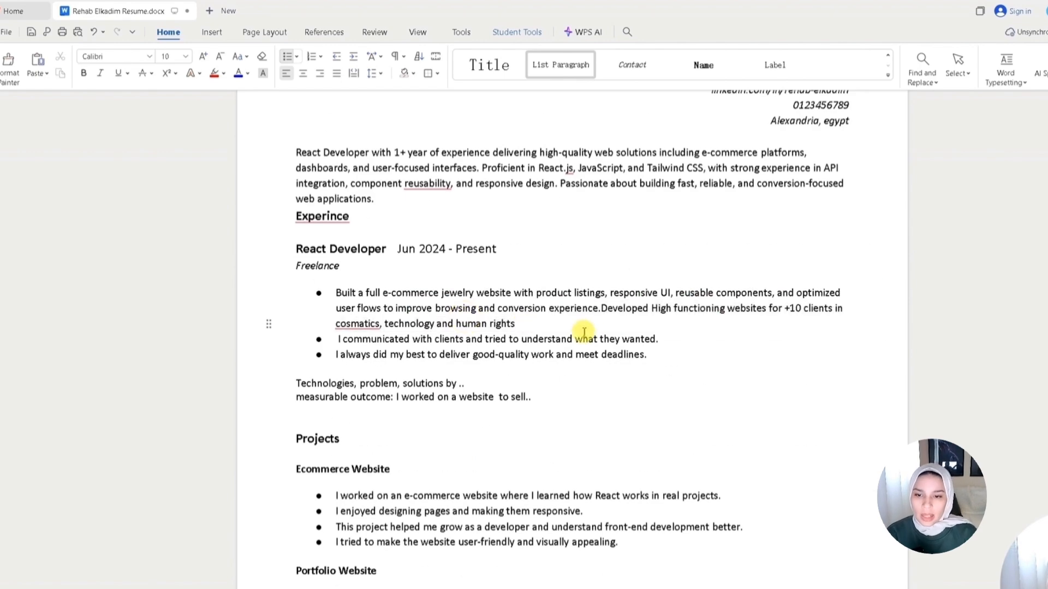
click(601, 308)
key(Return)
drag(603, 309, 338, 292)
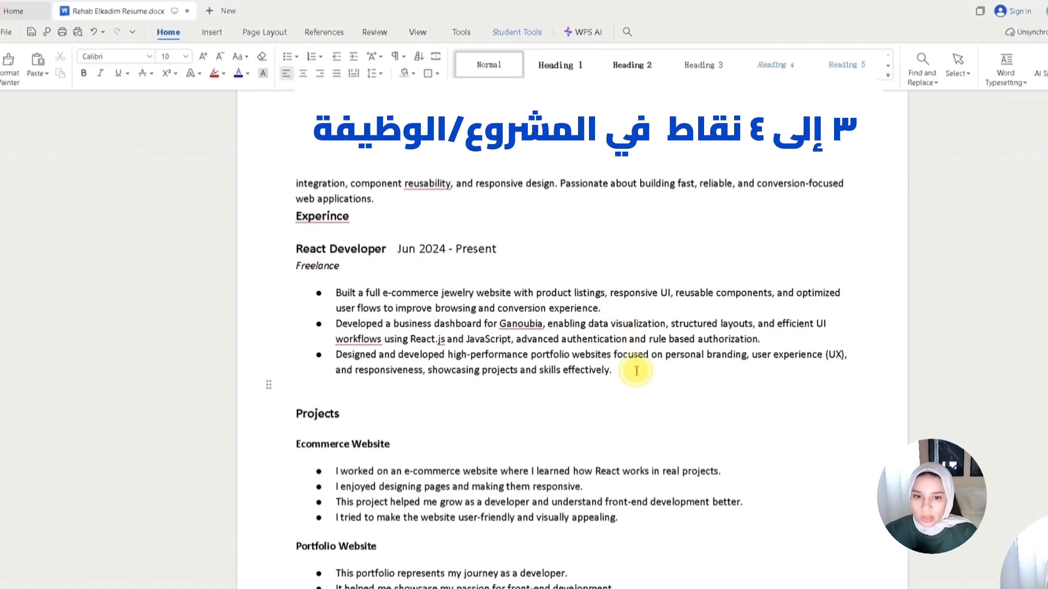
- Select the rewritten experience bullets and the job title line to review the Experience section
drag(631, 369, 292, 297)
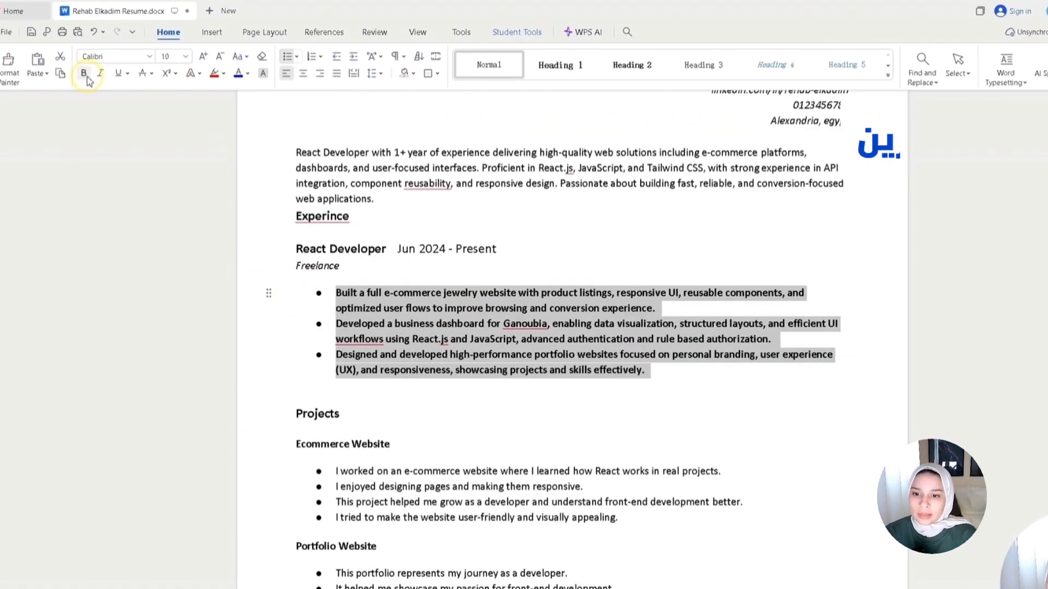
click(608, 386)
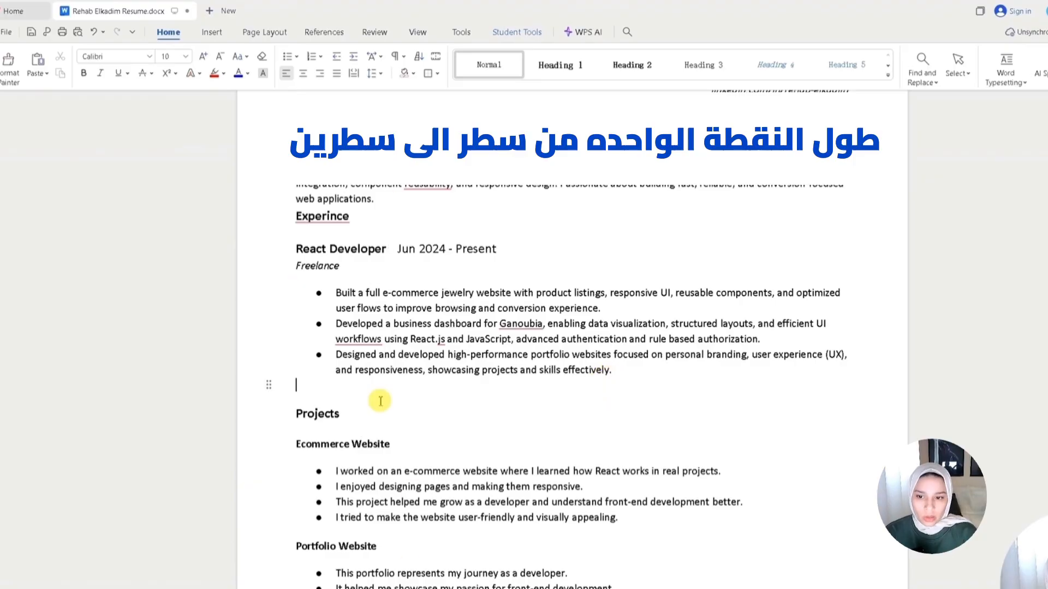
scroll(382, 529, up, 2)
scroll(609, 437, down, 4)
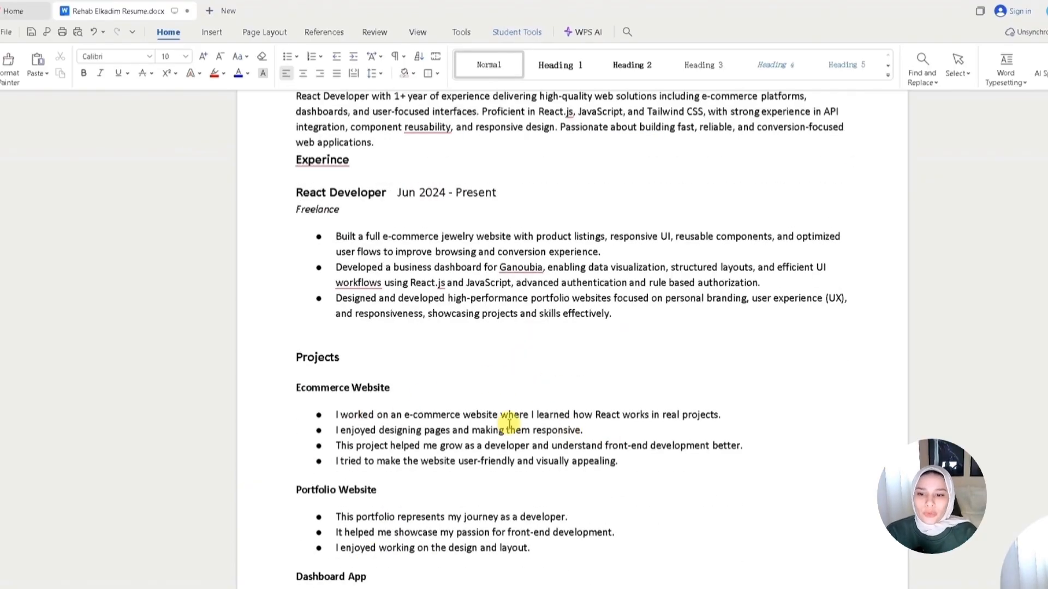
scroll(600, 535, up, 2)
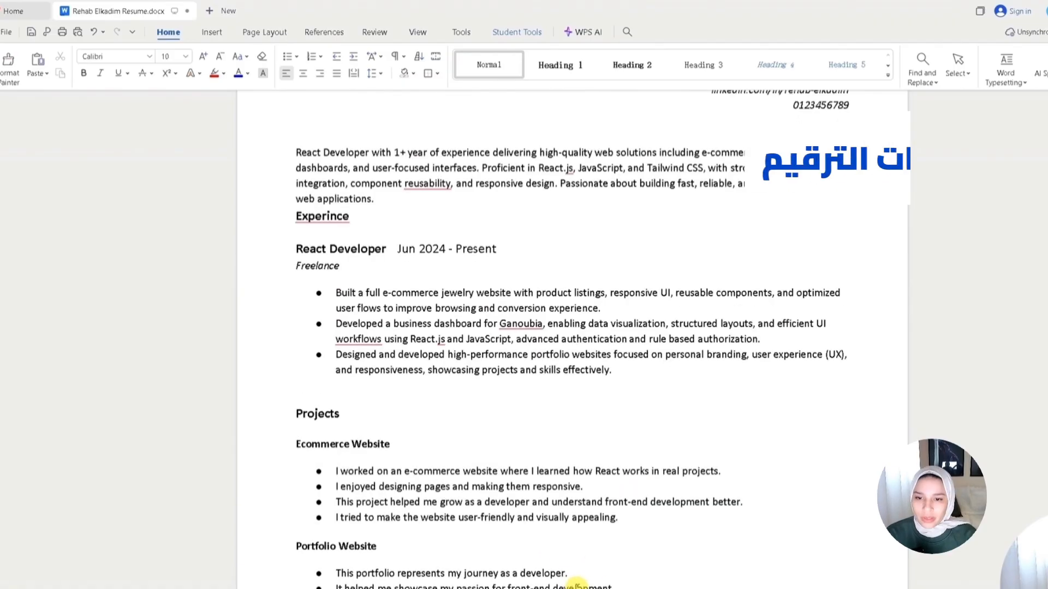
click(365, 216)
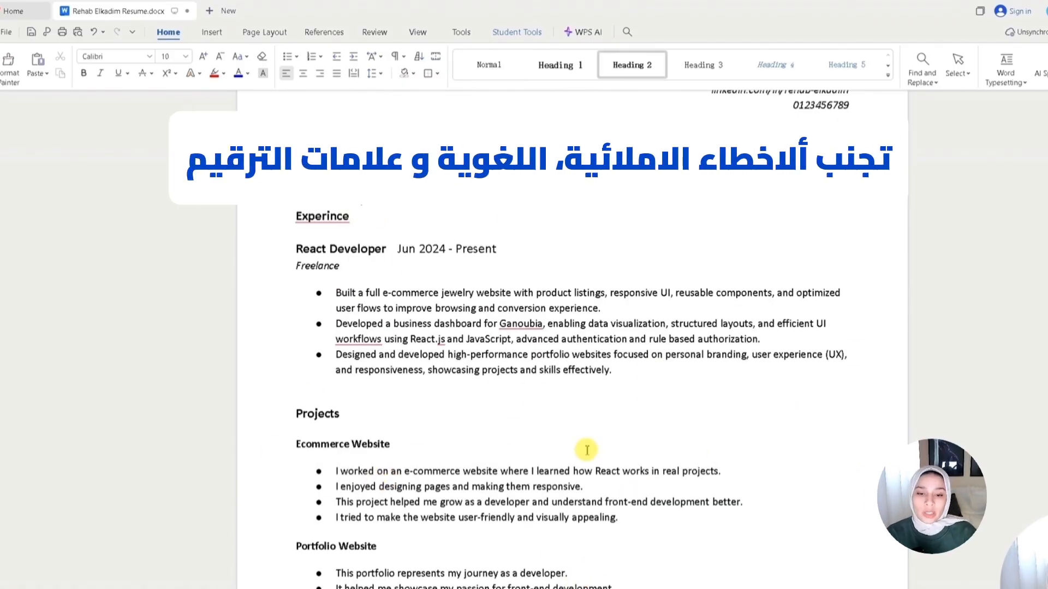
drag(497, 250, 404, 236)
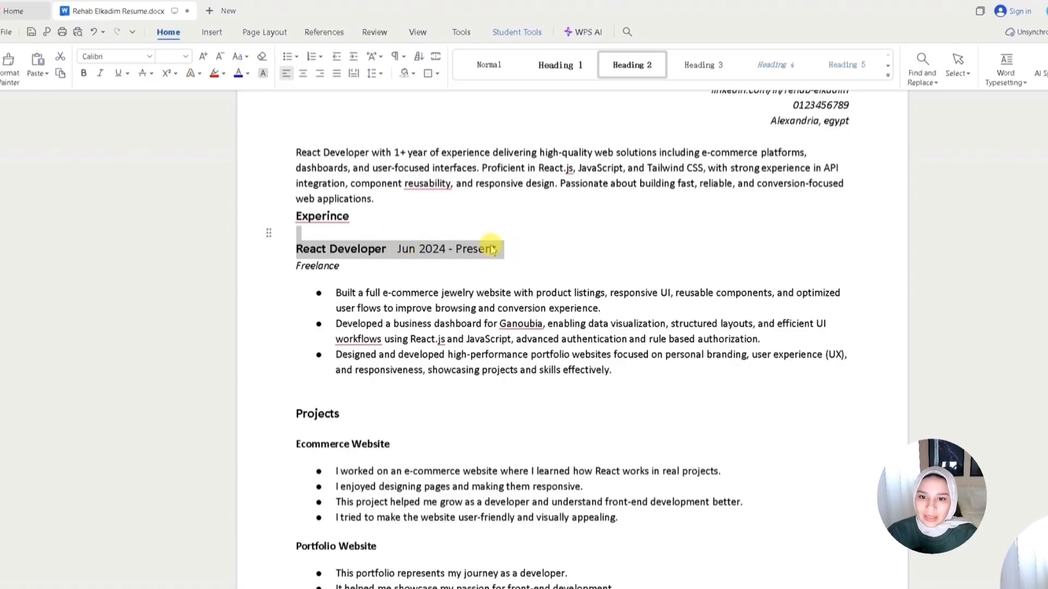
- Set the 'Jun 2024 - Present' date beside the job title to font size 10
click(466, 235)
drag(452, 241, 402, 243)
click(166, 57)
text(10)
key(Return)
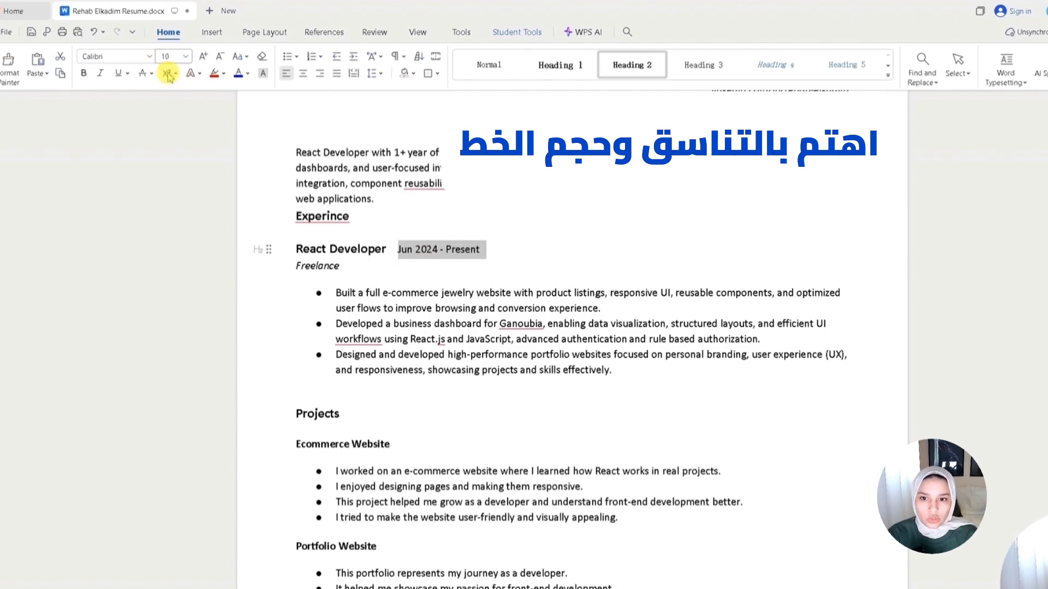
- Correct the misspelled 'Experince' heading to 'Experience' using the spelling suggestion
click(438, 273)
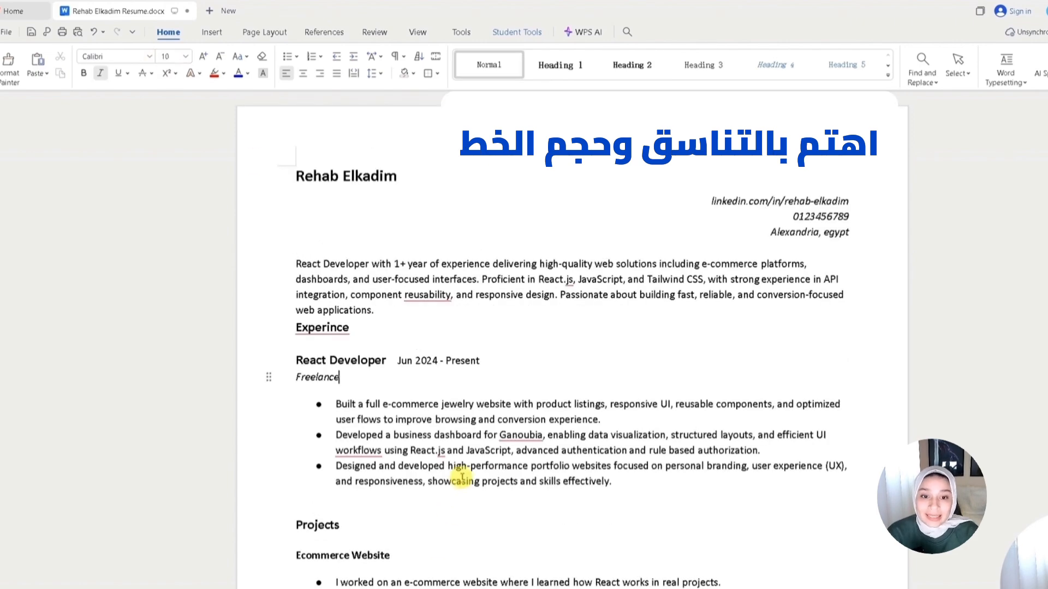
scroll(456, 468, down, 3)
scroll(475, 497, up, 2)
click(325, 269)
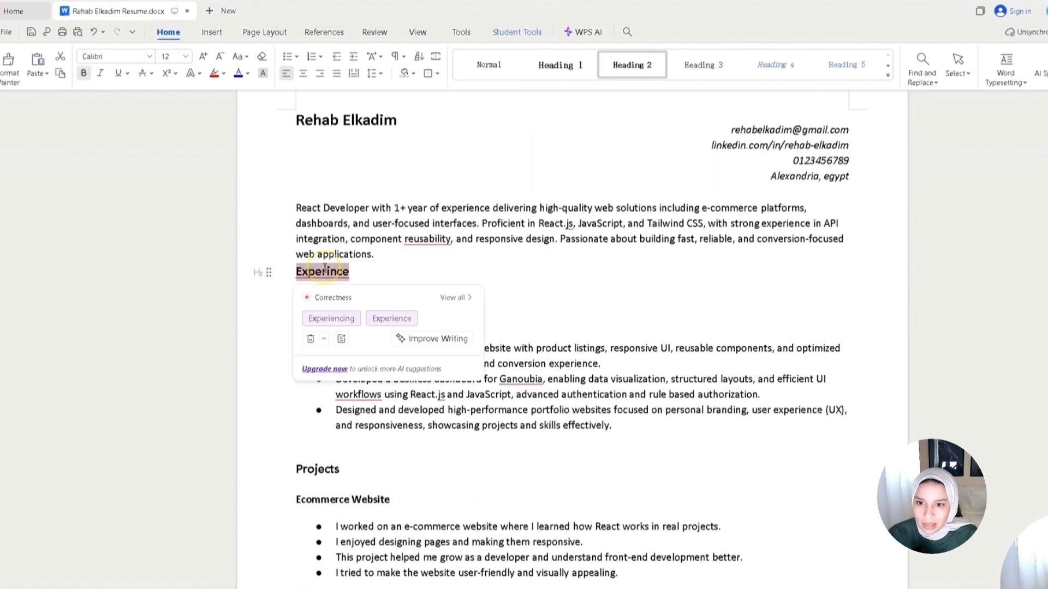
click(389, 317)
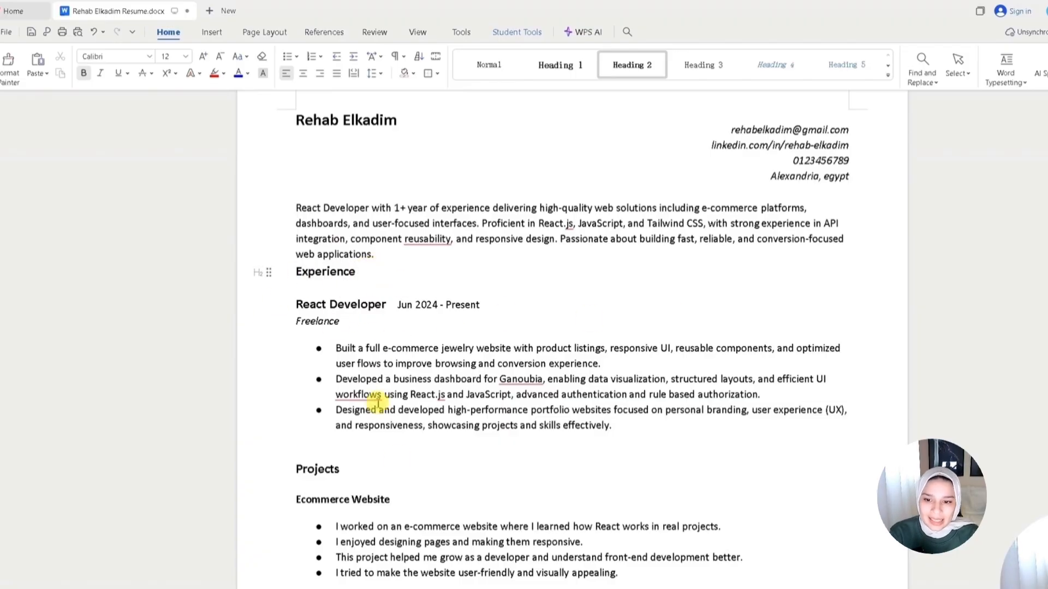
- Correct 'workflows' in the second experience bullet to 'work flows'
click(364, 396)
click(476, 440)
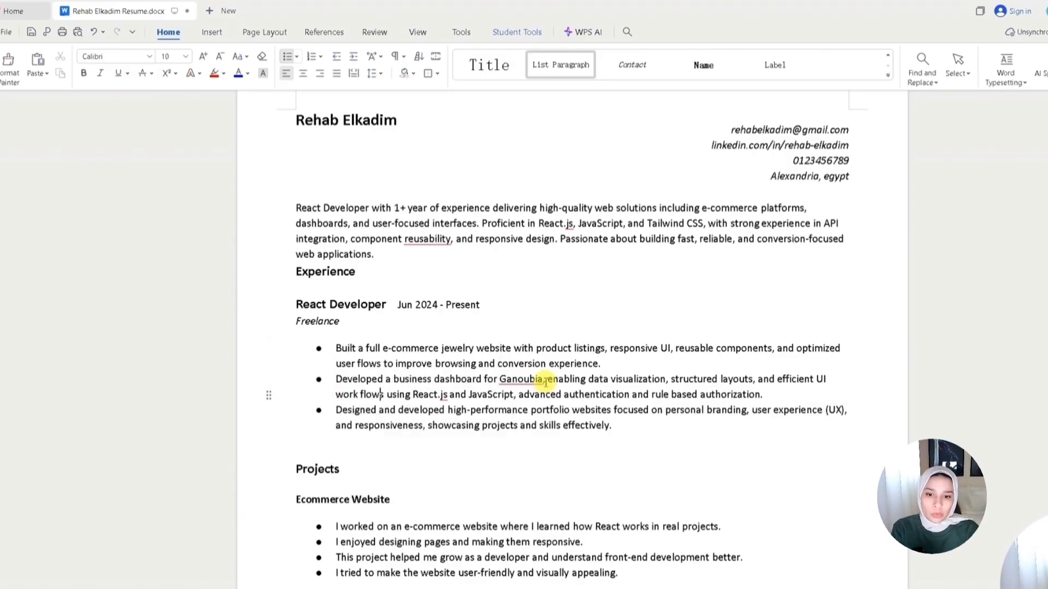
click(535, 380)
click(434, 457)
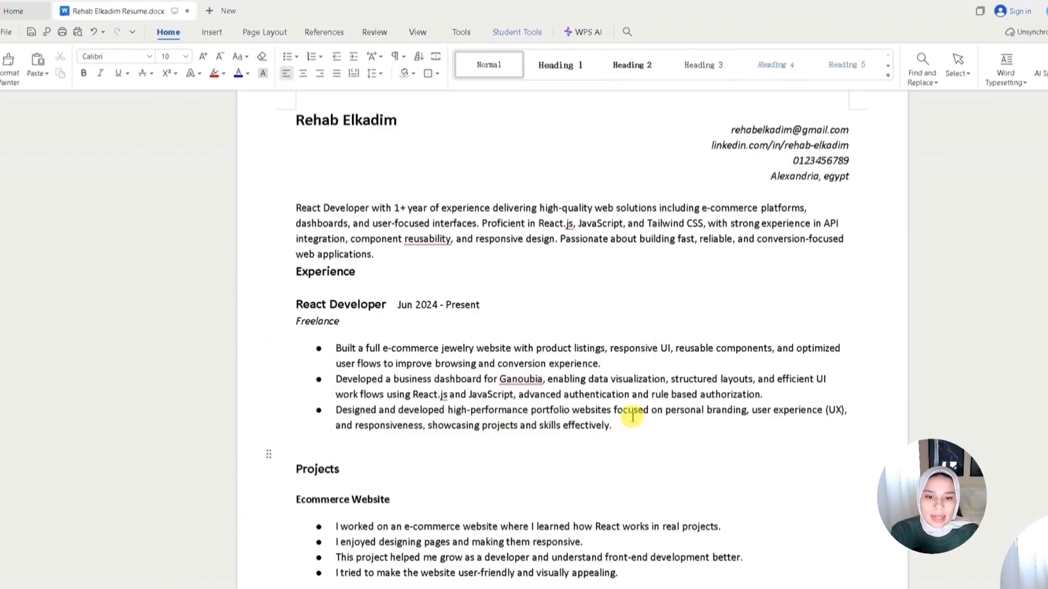
- Review the Projects section bullets for repeated verbs and pronouns at the start of each line
scroll(647, 497, down, 2)
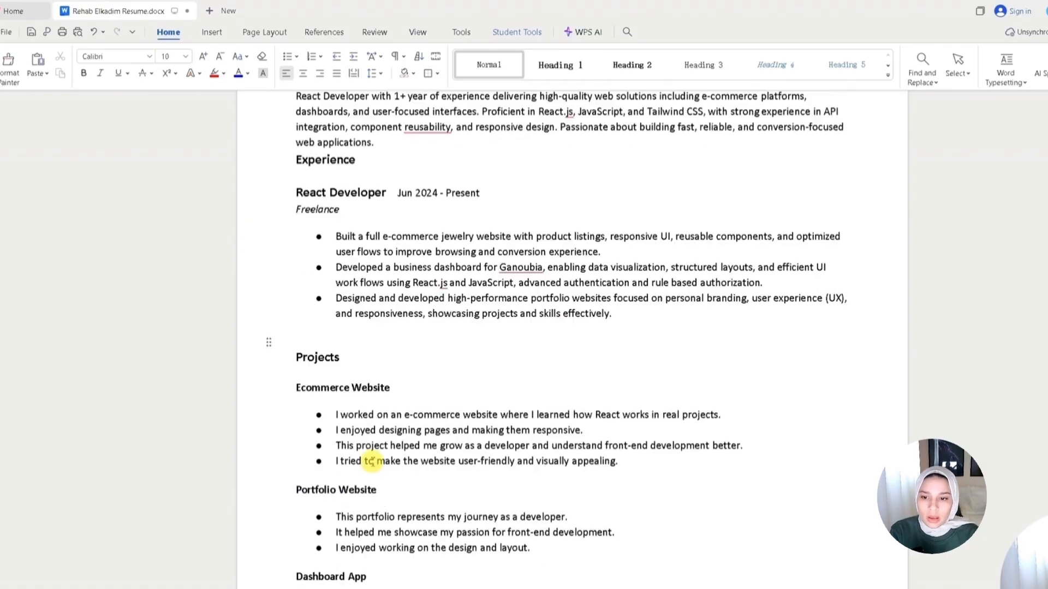
drag(334, 416, 370, 416)
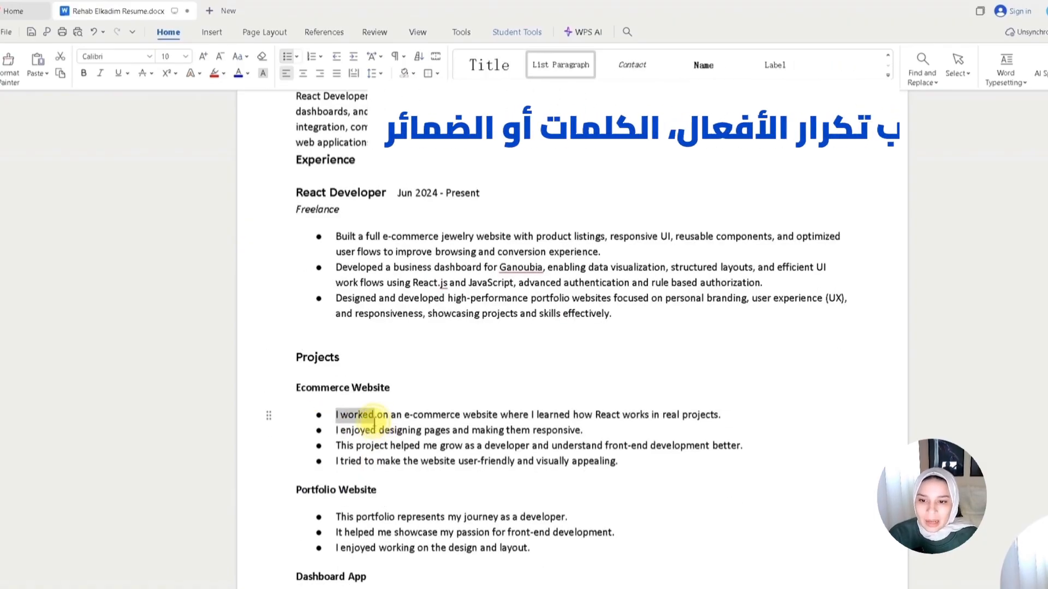
scroll(334, 475, down, 1)
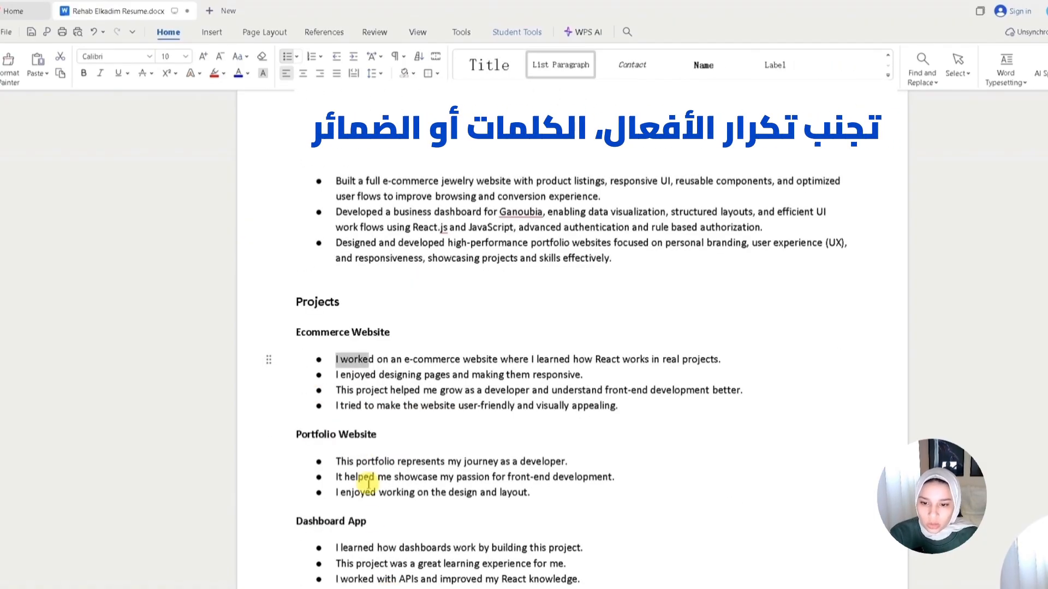
triple_click(349, 375)
double_click(356, 492)
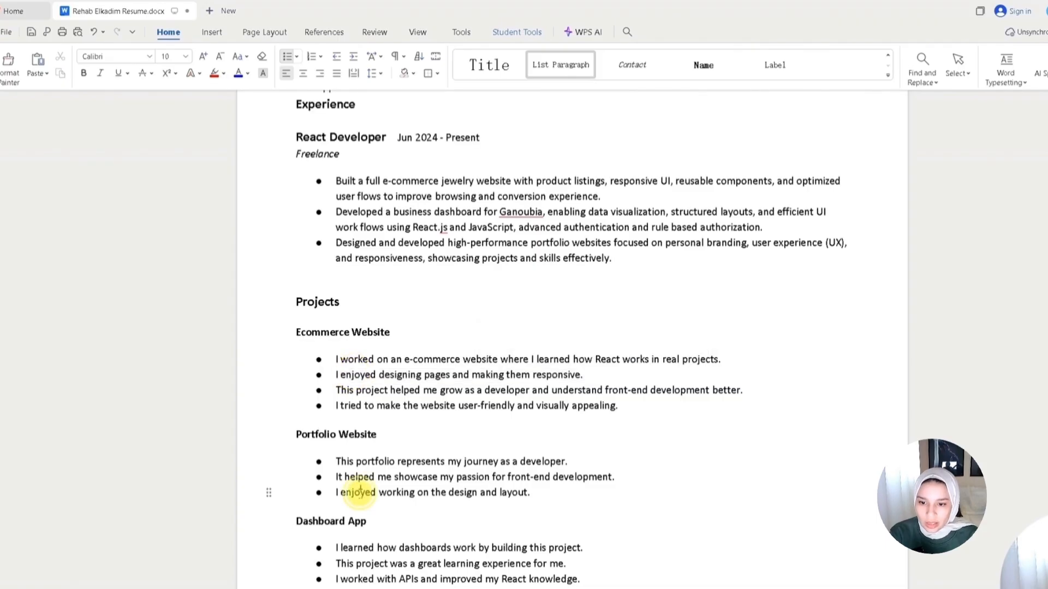
double_click(355, 359)
scroll(382, 491, down, 6)
double_click(356, 243)
scroll(402, 495, down, 3)
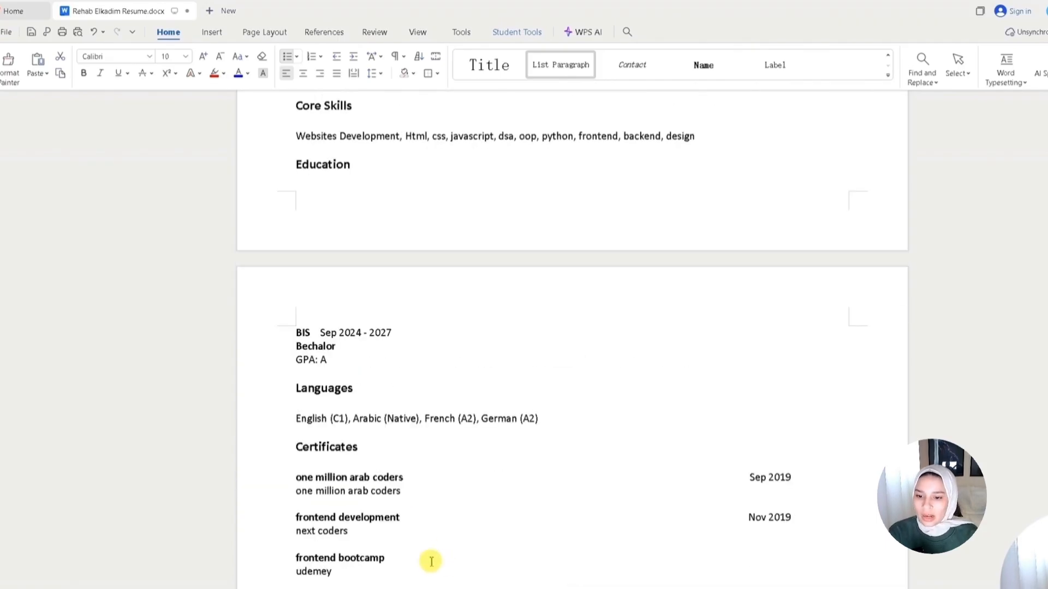
scroll(428, 567, up, 9)
scroll(411, 461, down, 1)
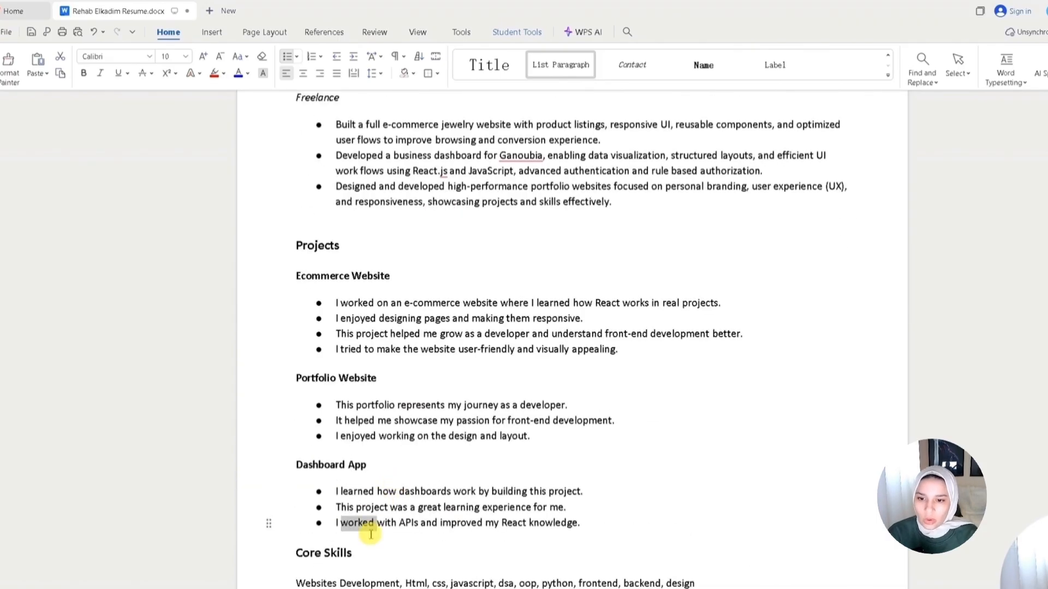
- Add a line of action verbs 'Developed, maintained, collaborated, performed, optimised..d.' below 'Ecommerce Website' and delete it again
click(421, 276)
key(Return)
text(d, opt)
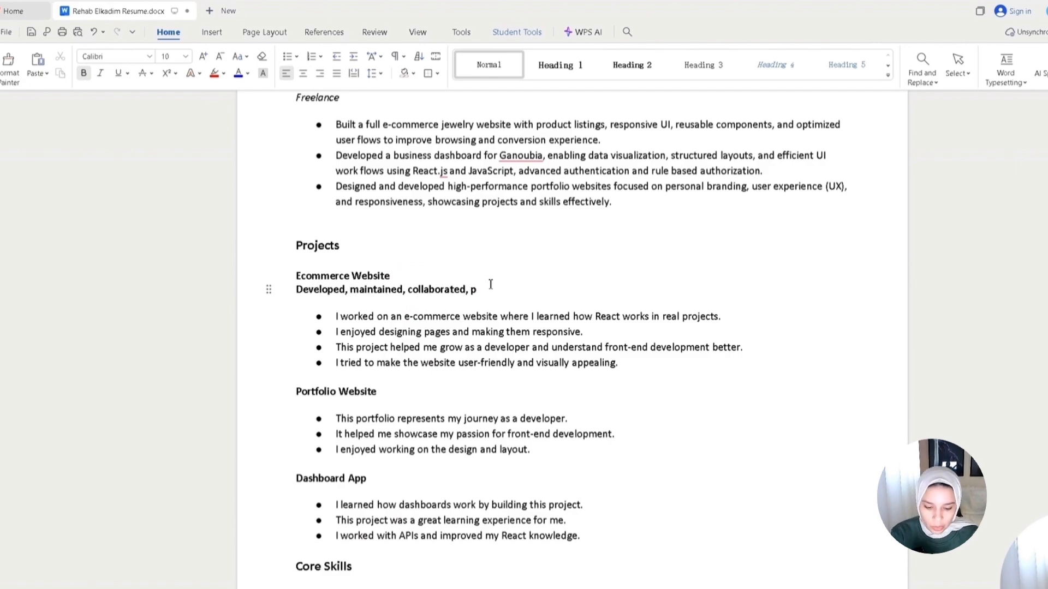
text(imised..d.)
triple_click(295, 295)
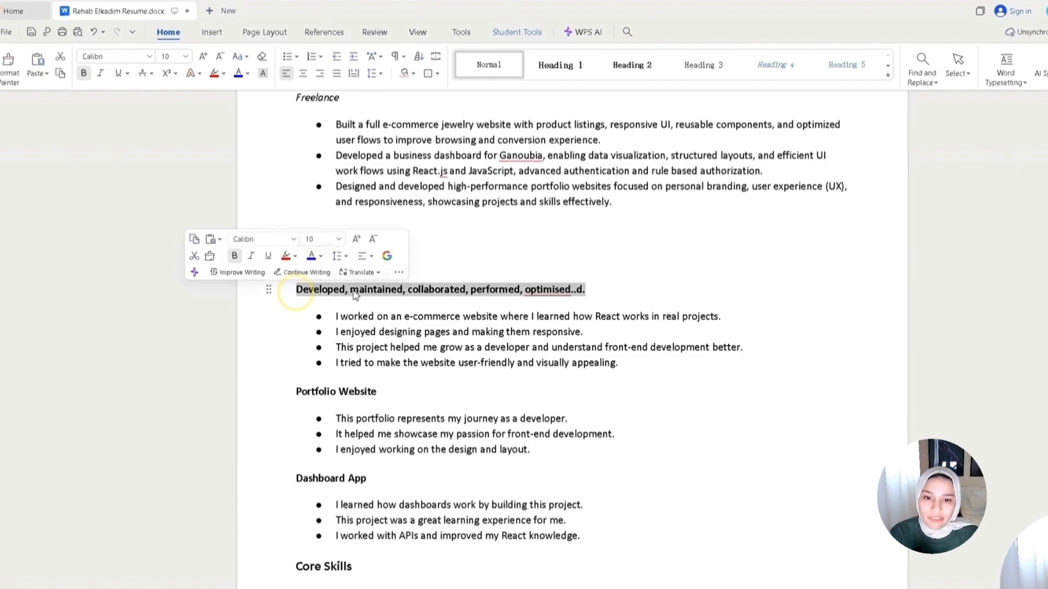
key(BackSpace)
key(BackSpace)
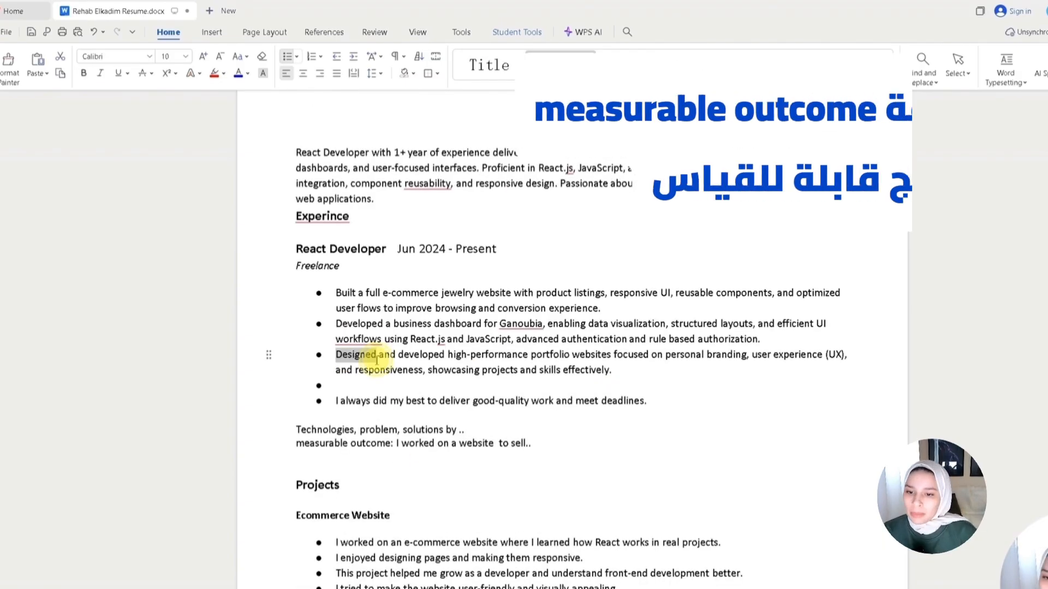
- Delete the bullet 'I always did my best to deliver good-quality work and meet deadlines.' and the empty bullet above it
drag(450, 355, 657, 356)
click(597, 355)
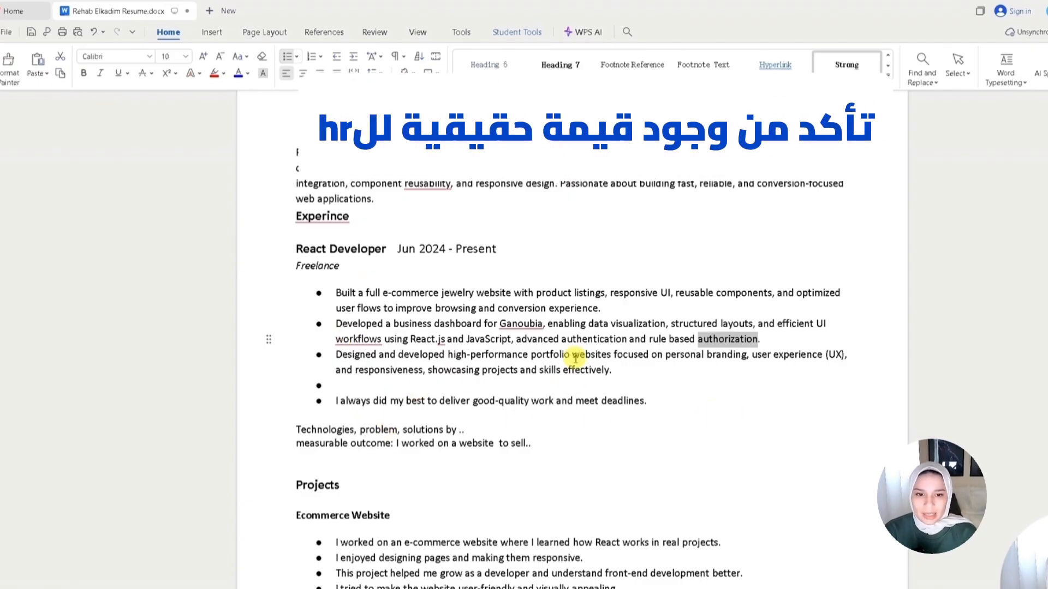
drag(652, 401, 324, 399)
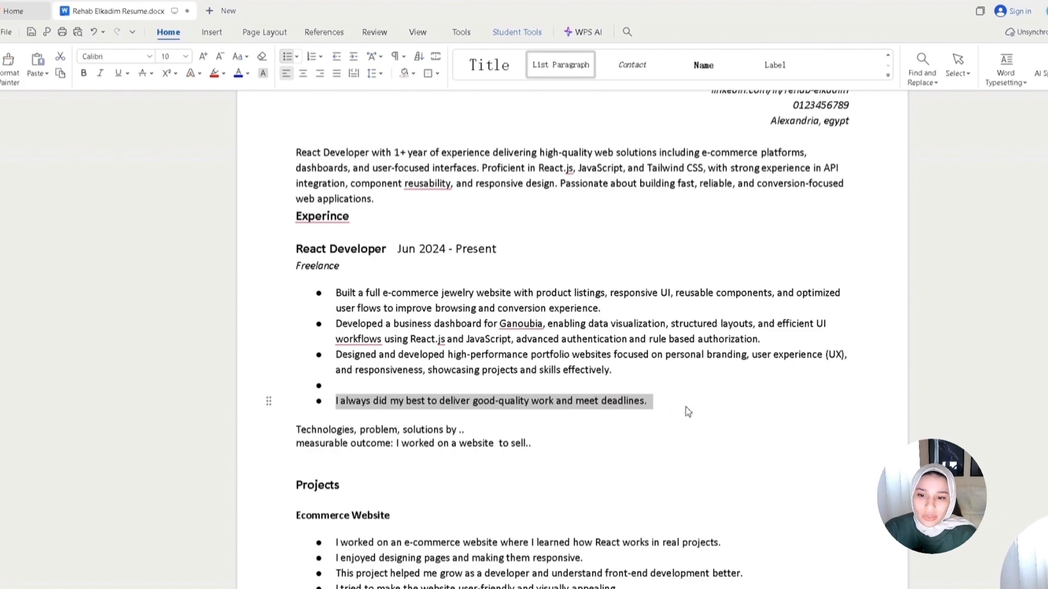
key(BackSpace)
key(BackSpace)
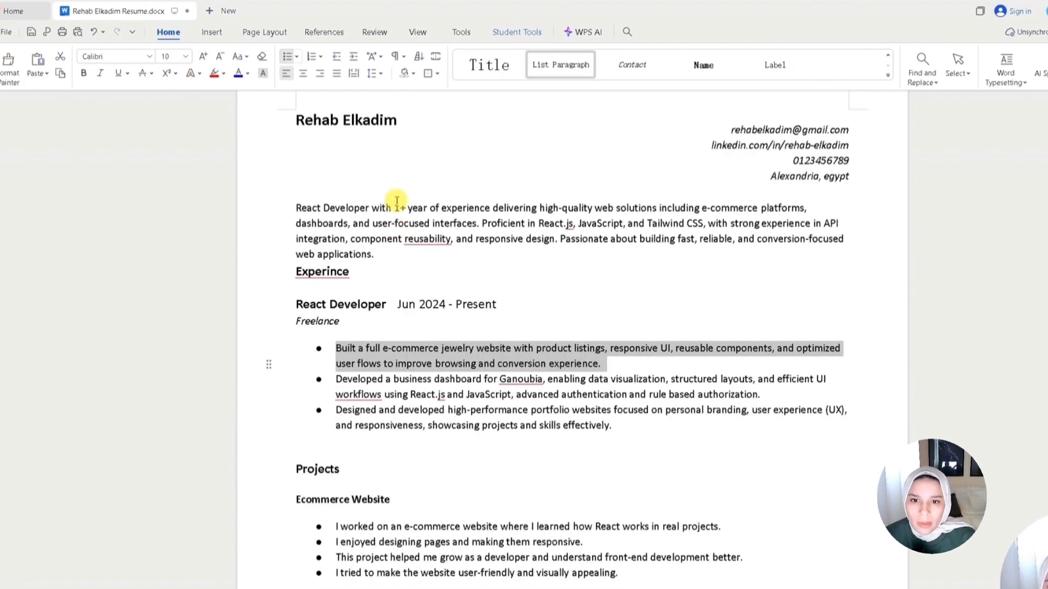
- Review the summary's experience length and listed technologies and the wording of the experience bullets
drag(395, 208, 433, 207)
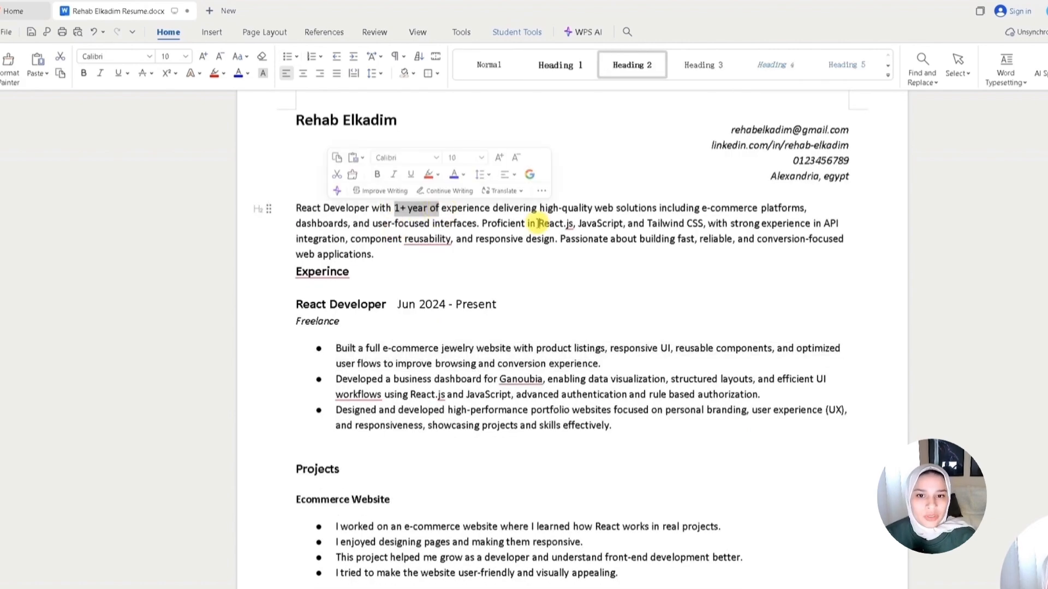
drag(538, 223, 718, 227)
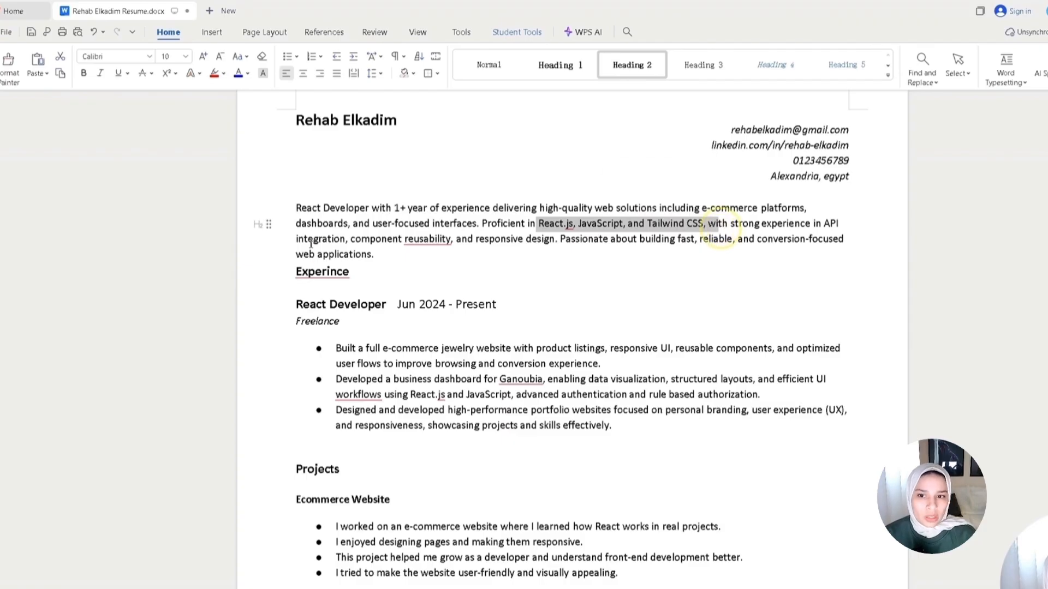
click(350, 235)
click(662, 285)
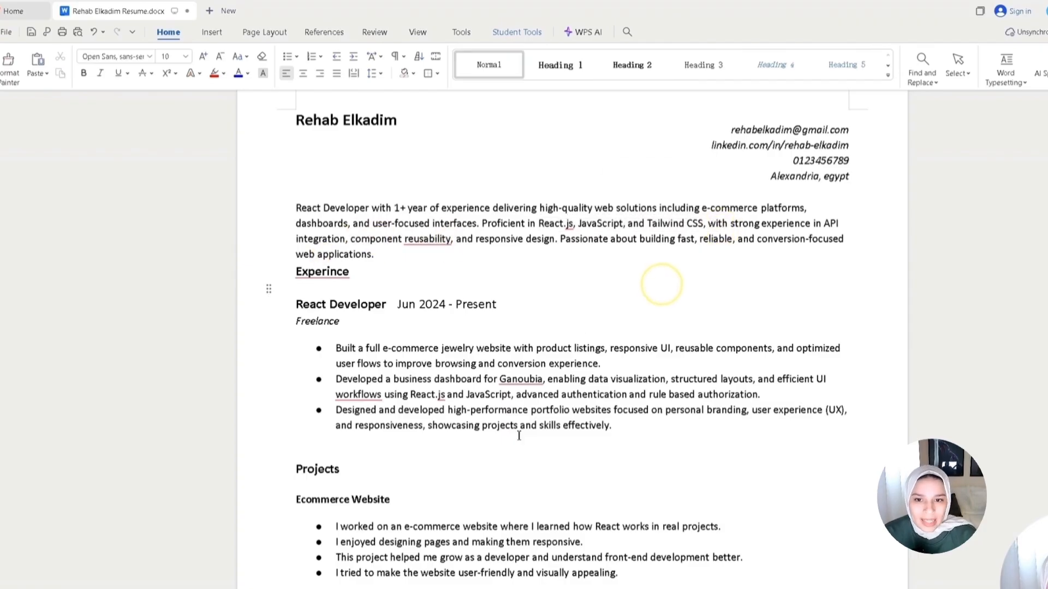
scroll(655, 281, up, 1)
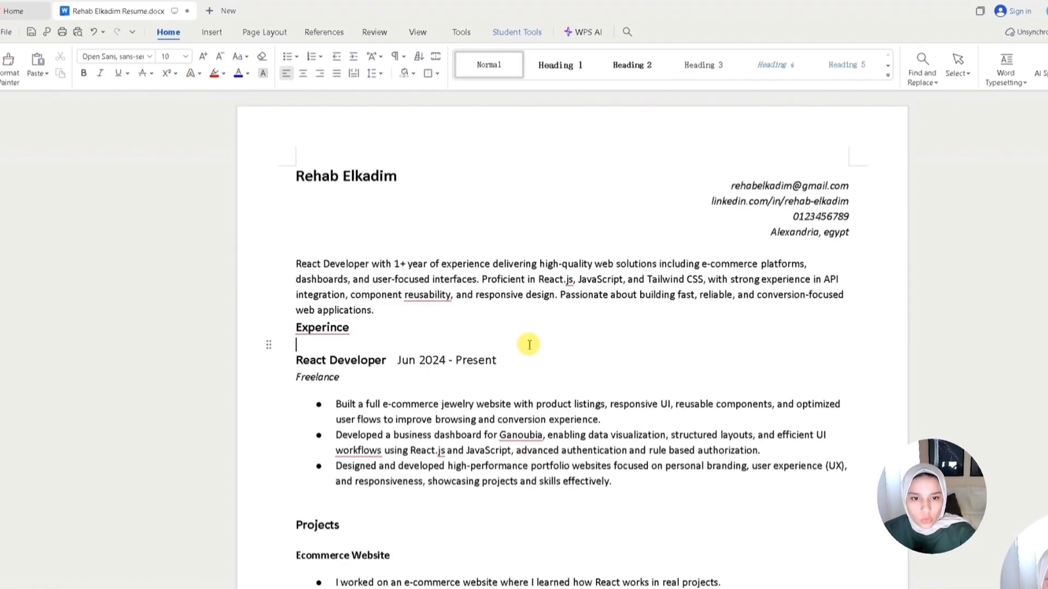
click(470, 289)
double_click(551, 279)
double_click(679, 280)
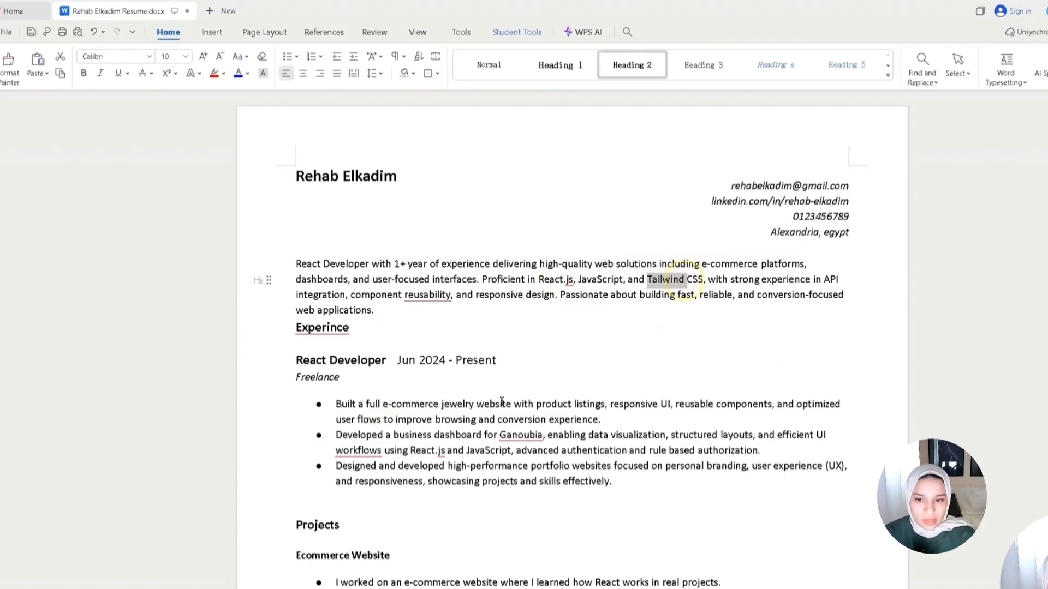
triple_click(394, 407)
click(383, 450)
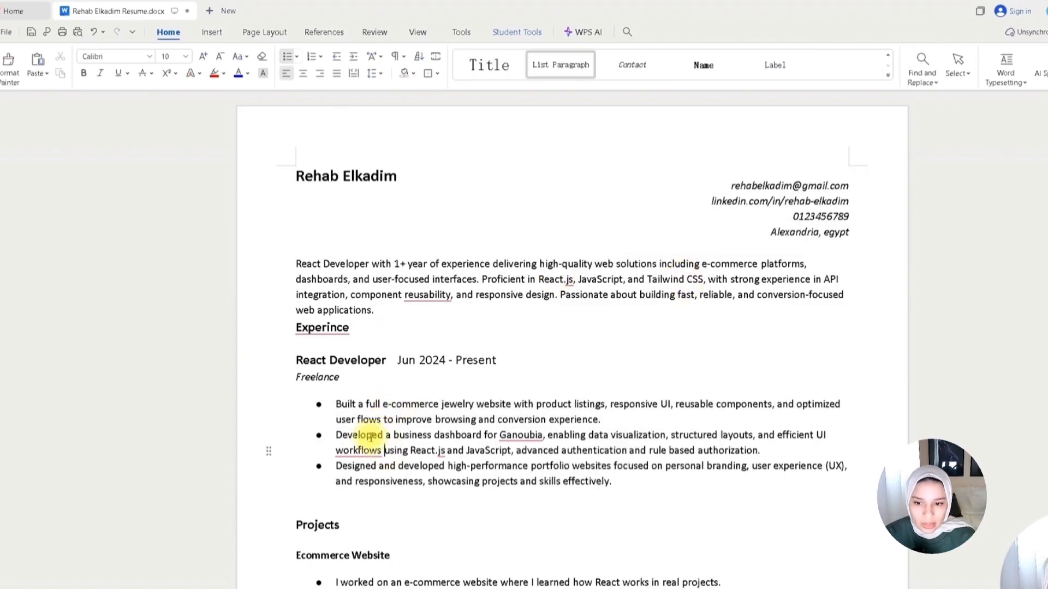
double_click(370, 437)
- Scroll through the Projects, Core Skills, Education, Languages and Certificates sections to review the whole resume
scroll(479, 519, down, 7)
scroll(479, 524, up, 7)
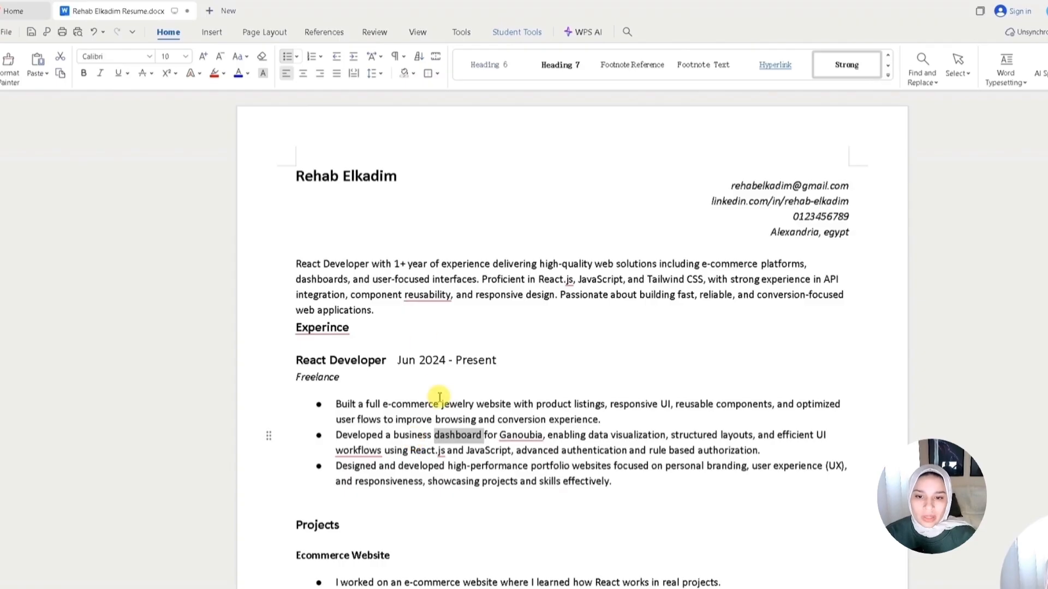
scroll(428, 403, down, 2)
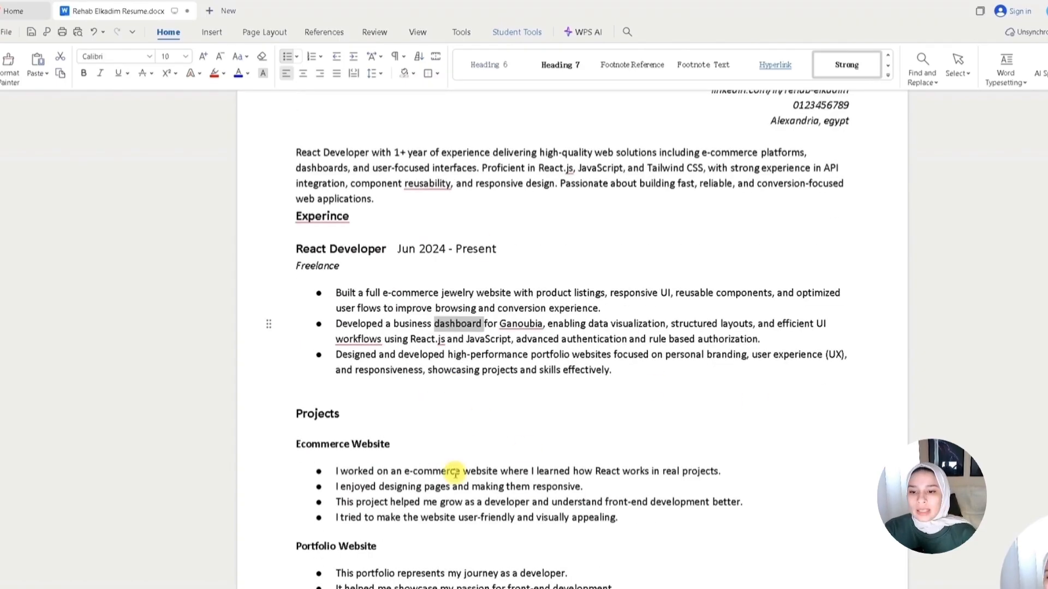
scroll(453, 456, down, 2)
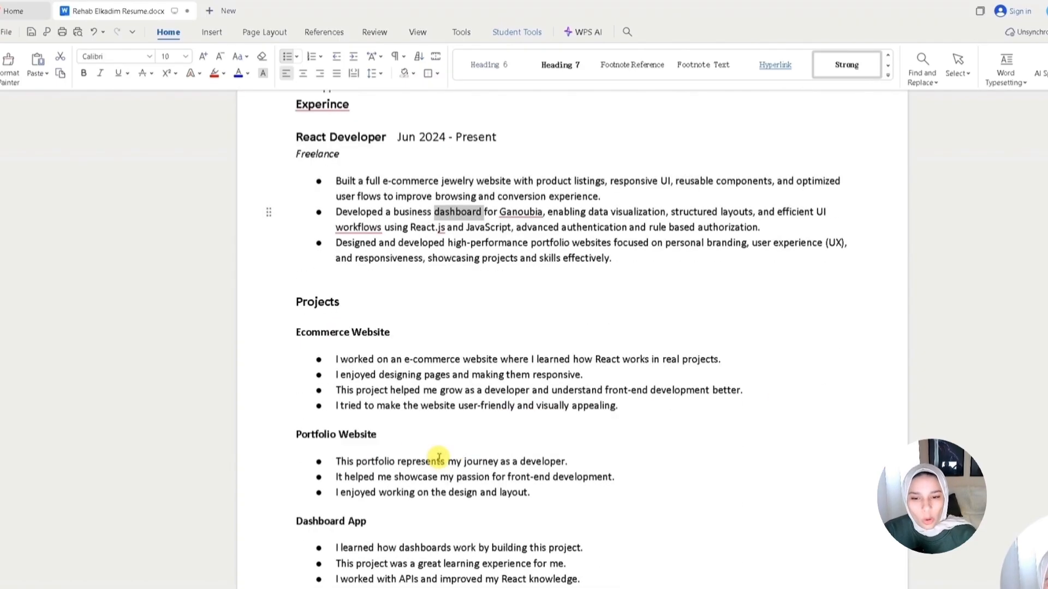
scroll(458, 453, down, 2)
scroll(468, 488, down, 7)
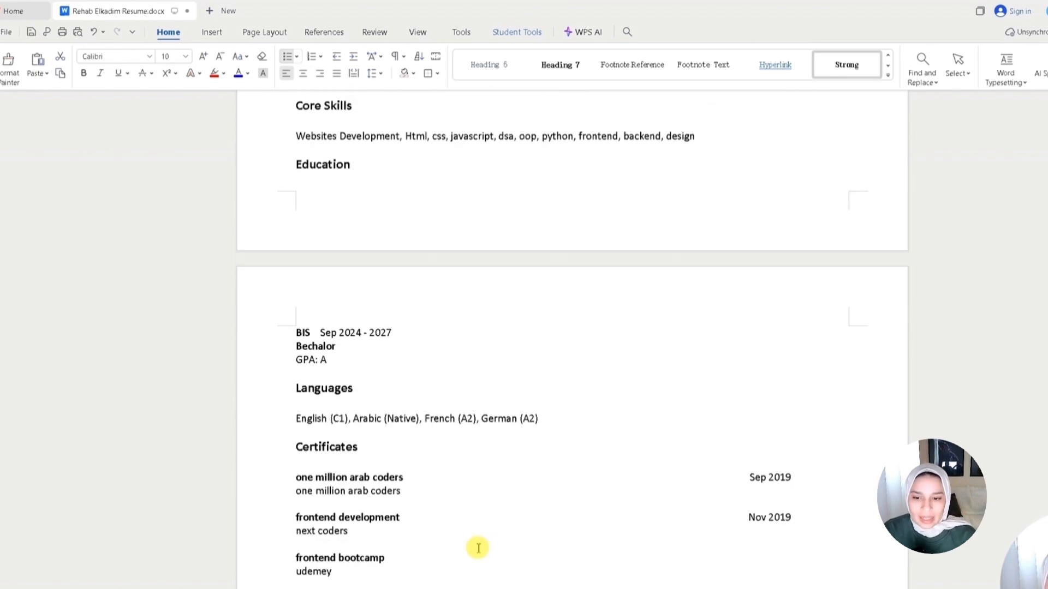
scroll(473, 545, up, 11)
scroll(490, 520, up, 1)
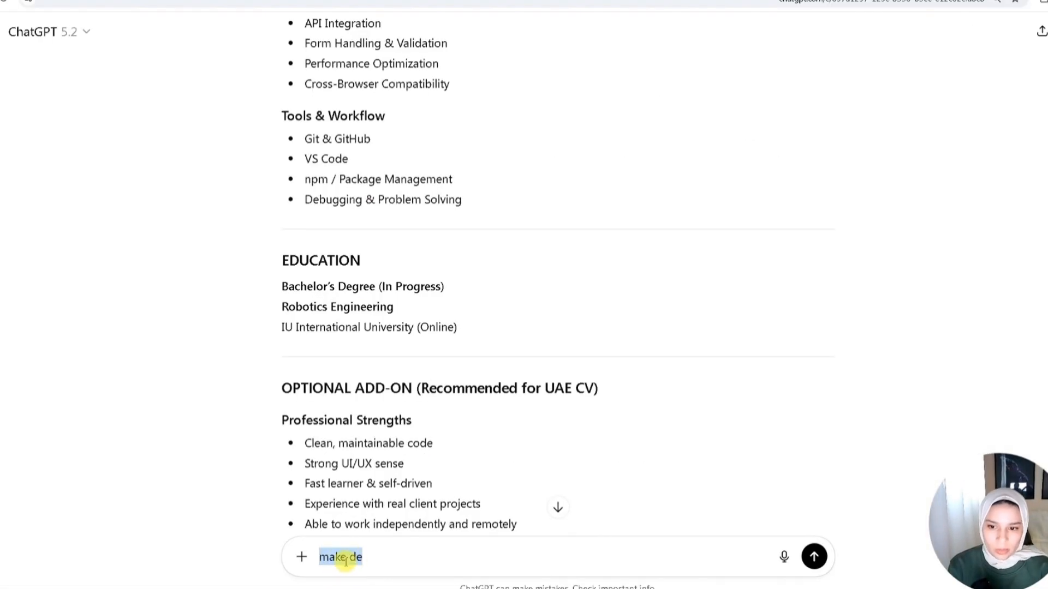
- Remove the leading pronoun 'I' from the Projects bullet points
key(BackSpace)
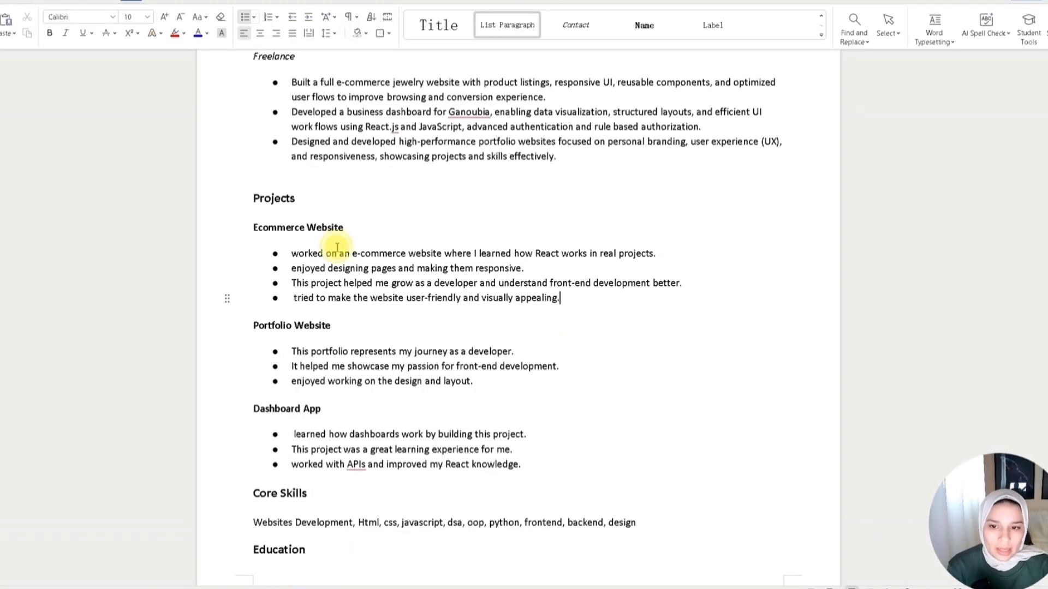
shift+click(292, 251)
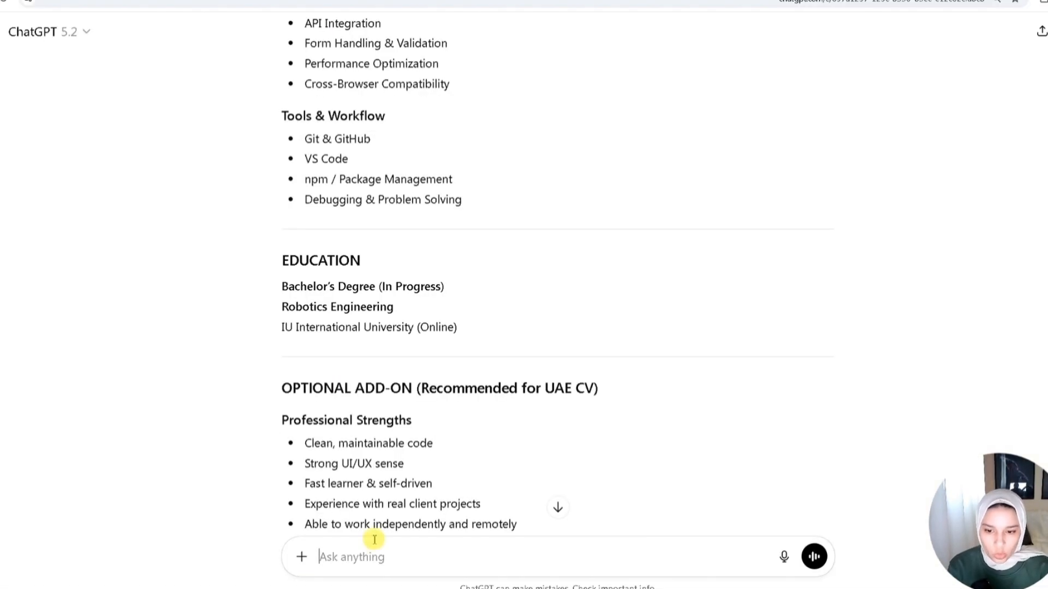
- Paste the project bullets into the ChatGPT prompt and add 'make a description for the ecommerce website ats freindly, using ats keywords for react developer in uae, using my information on the ecommerce website'
text(•worked on an e-commerce website where I learned how React works in real projects. •enjoyed designing pages and making them responsive. •This project helped me grow as a developer and understand front-end development better. • tried to make the website user-friendly and visually appealing.)
text(ma)
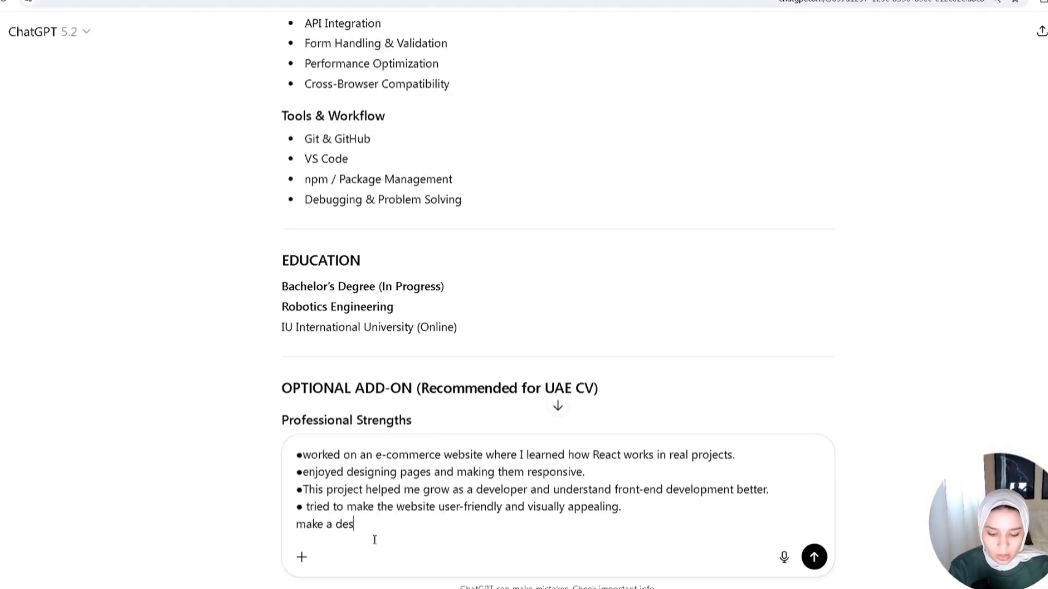
text(ke a description for the ecommerce websi)
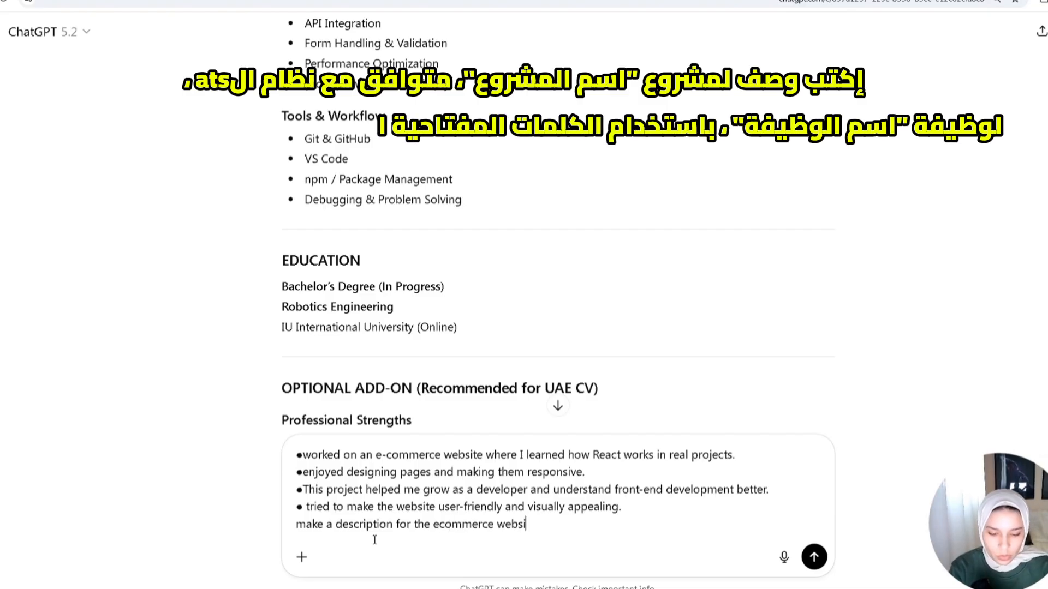
text(te ats)
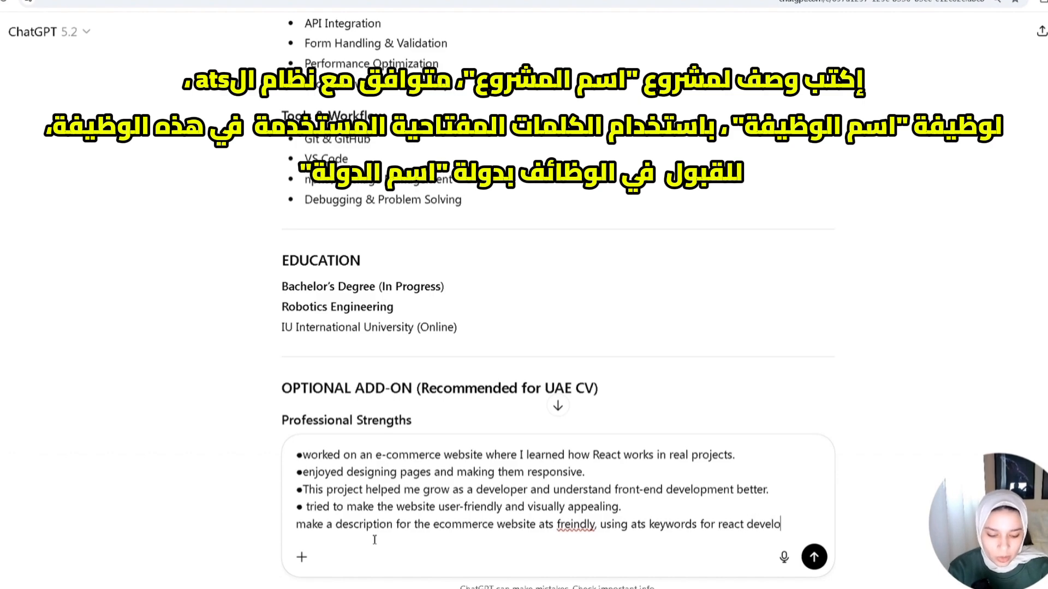
text(per in uae,)
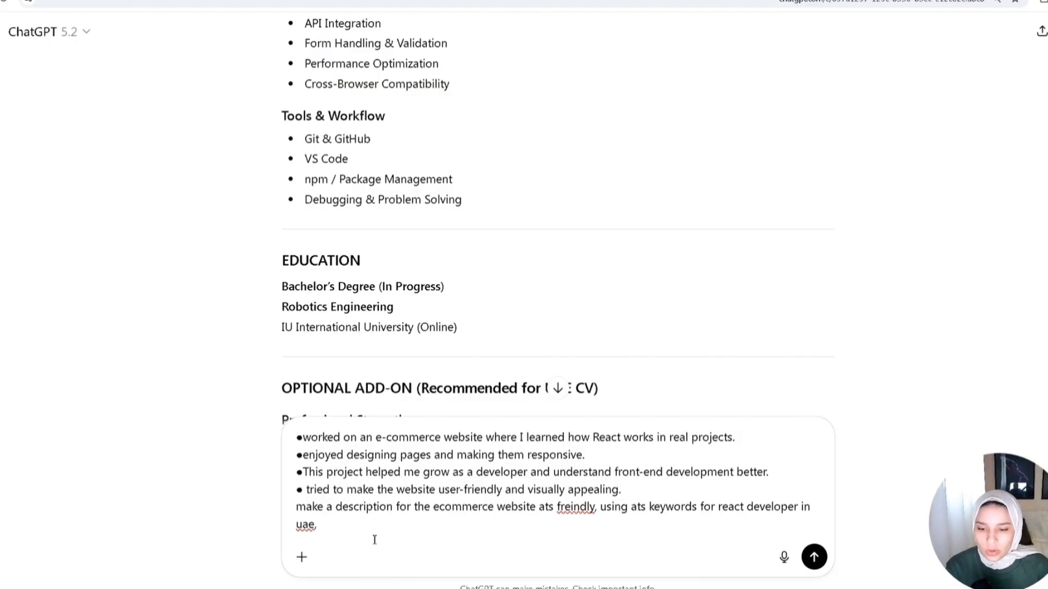
text( using my information on the ecommerce website)
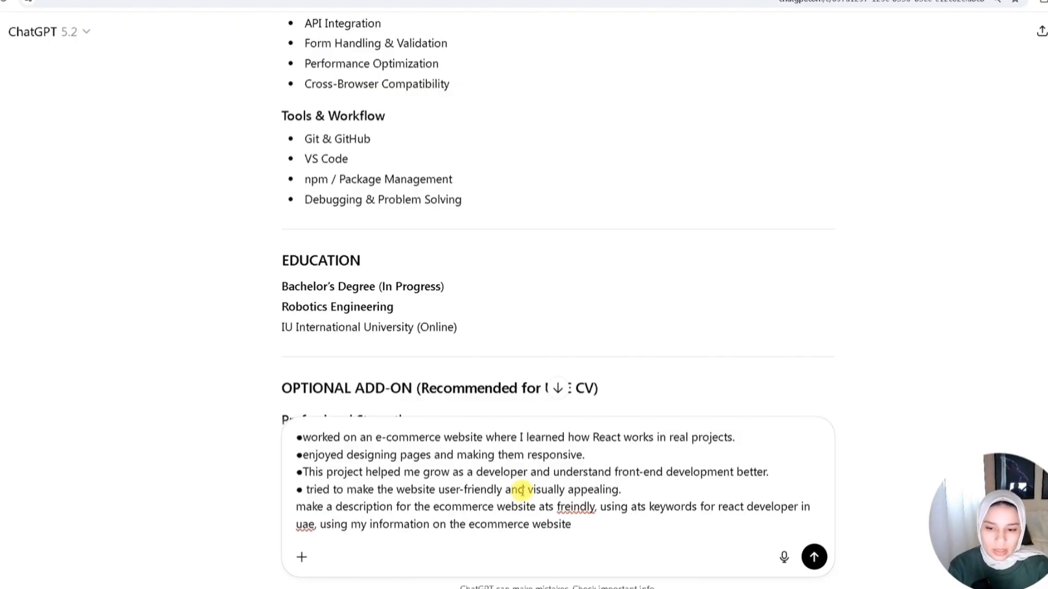
drag(624, 495, 296, 435)
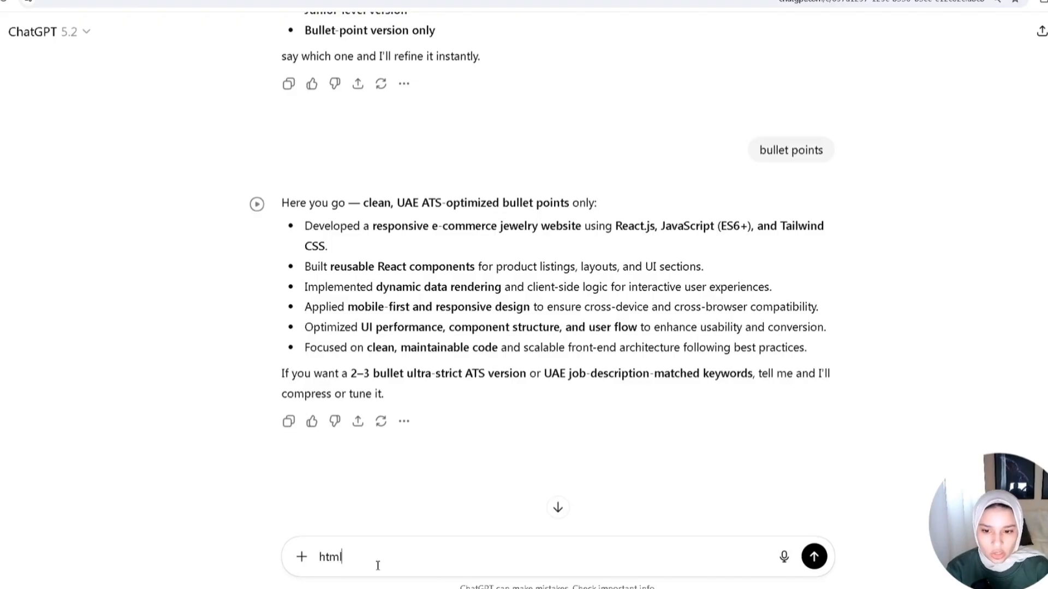
- Write a follow-up prompt listing 'html, css, javascript,' and asking to 'talk aboput functionalities, measurable outcome, business mentality'
text(, css, jha)
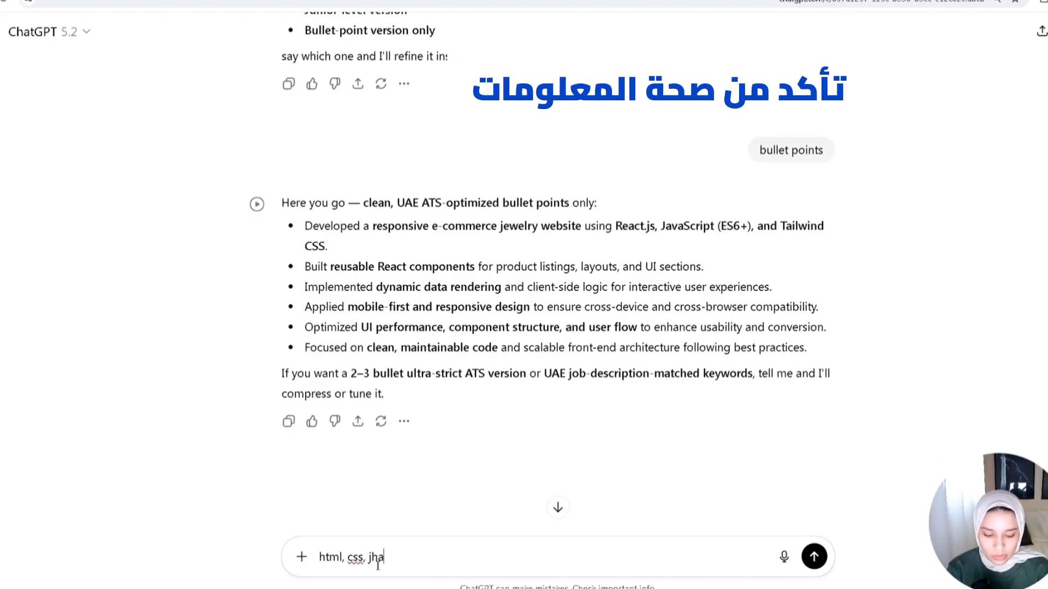
key(BackSpace)
key(BackSpace)
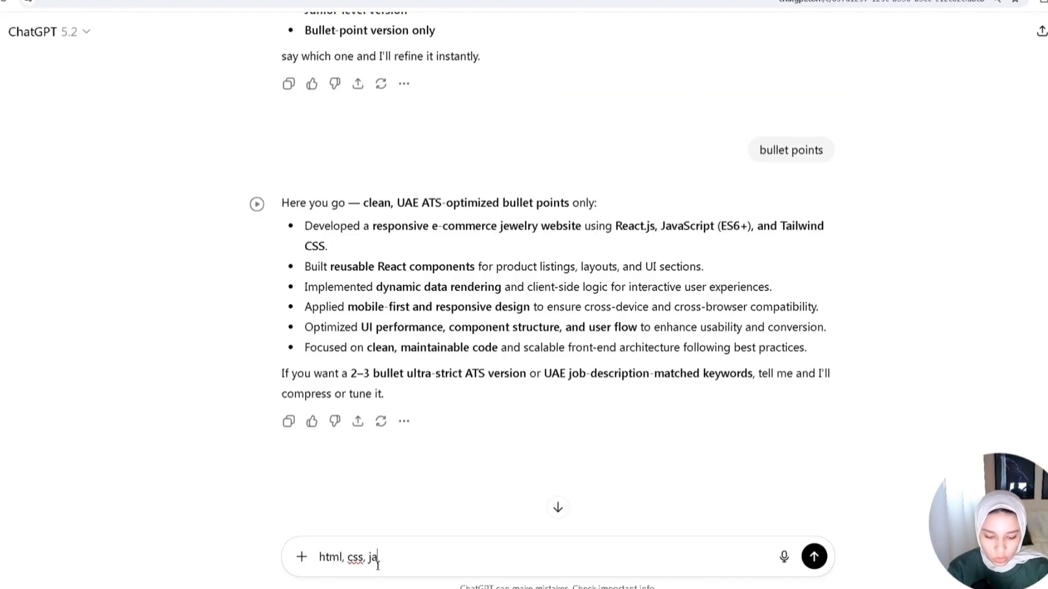
text(avascript,)
key(shift+Return)
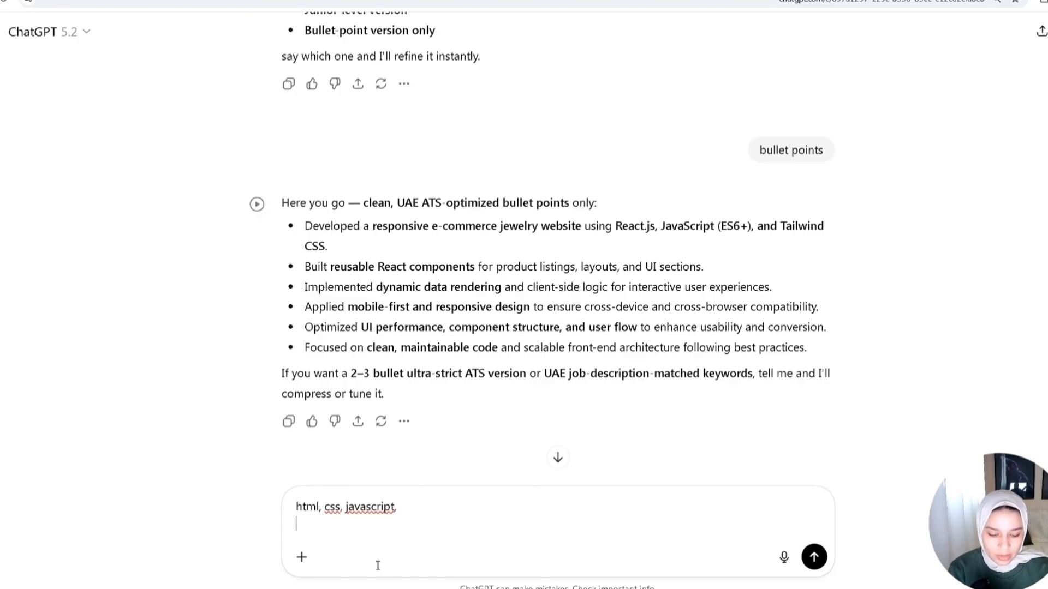
text(talk aboput functionalities, mea)
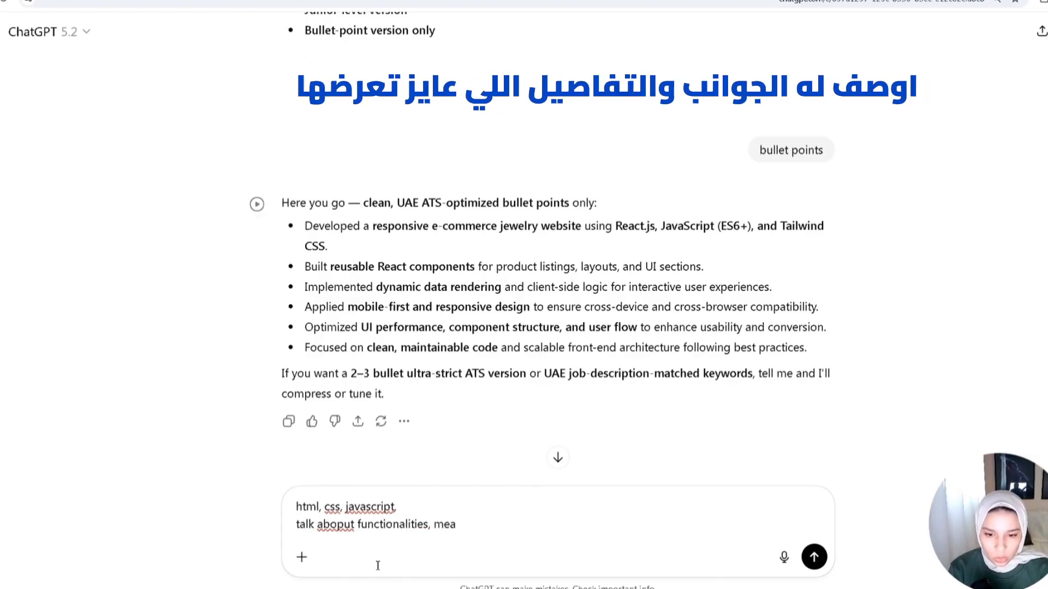
text(surable outcome, business mentality)
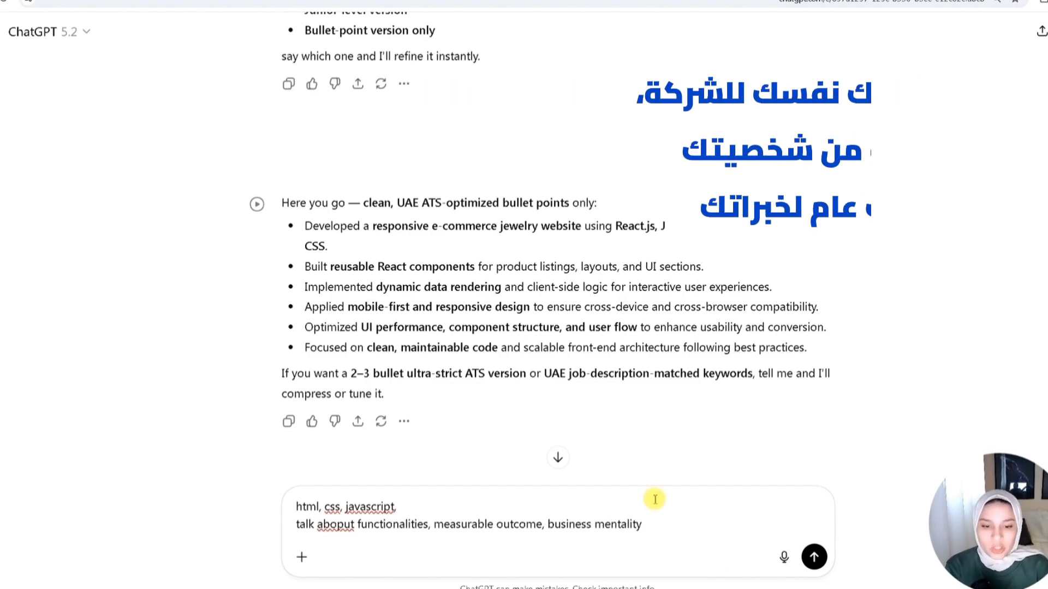
scroll(491, 417, down, 3)
scroll(677, 460, up, 2)
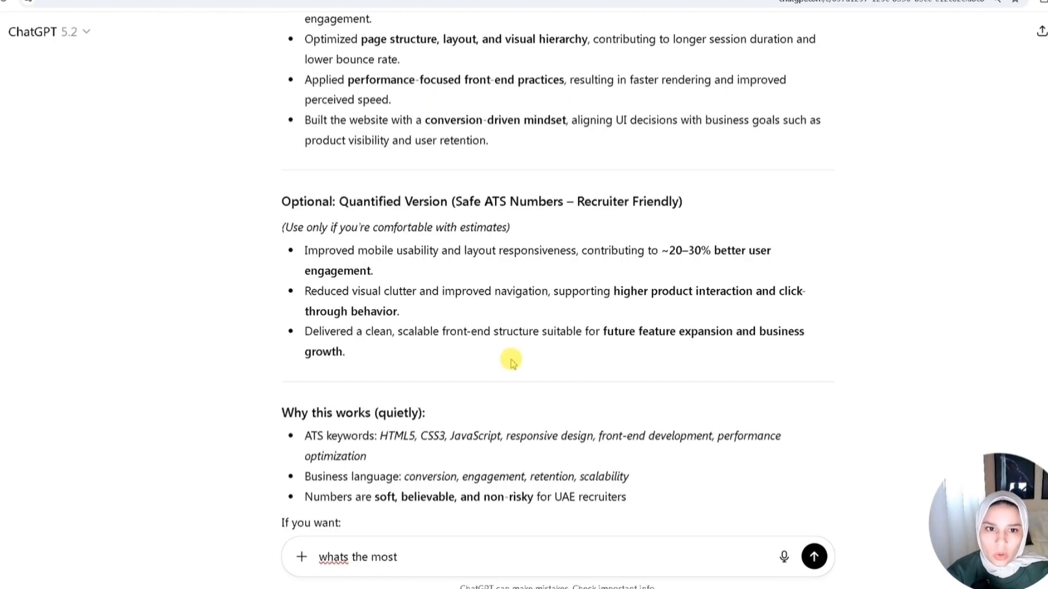
- Ask ChatGPT 'whats the most importnant functionalities in ecommerce website companies lok for in uae for developer rules?'
scroll(509, 358, up, 5)
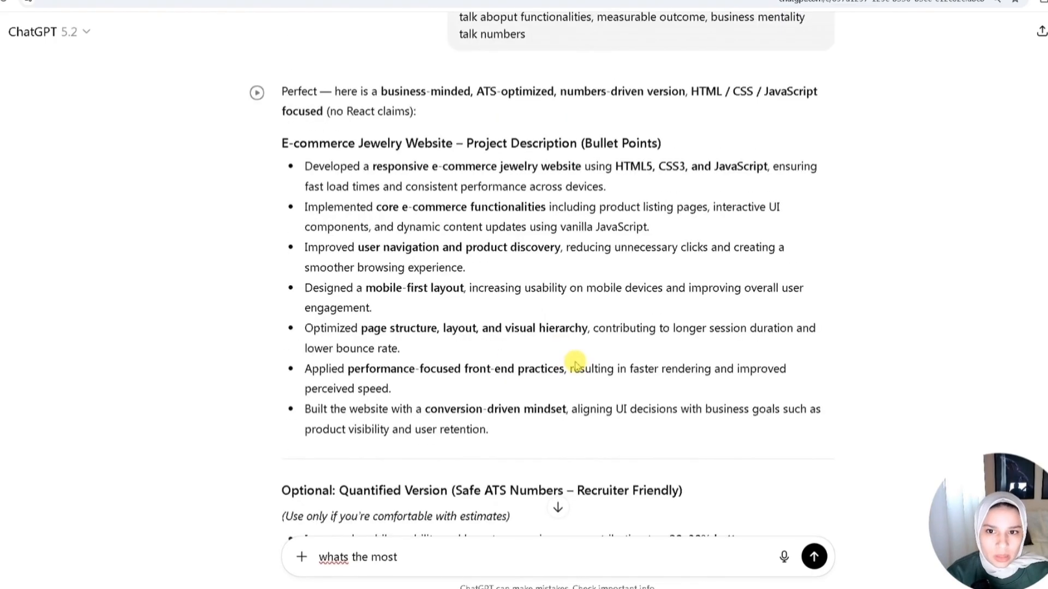
scroll(464, 566, down, 2)
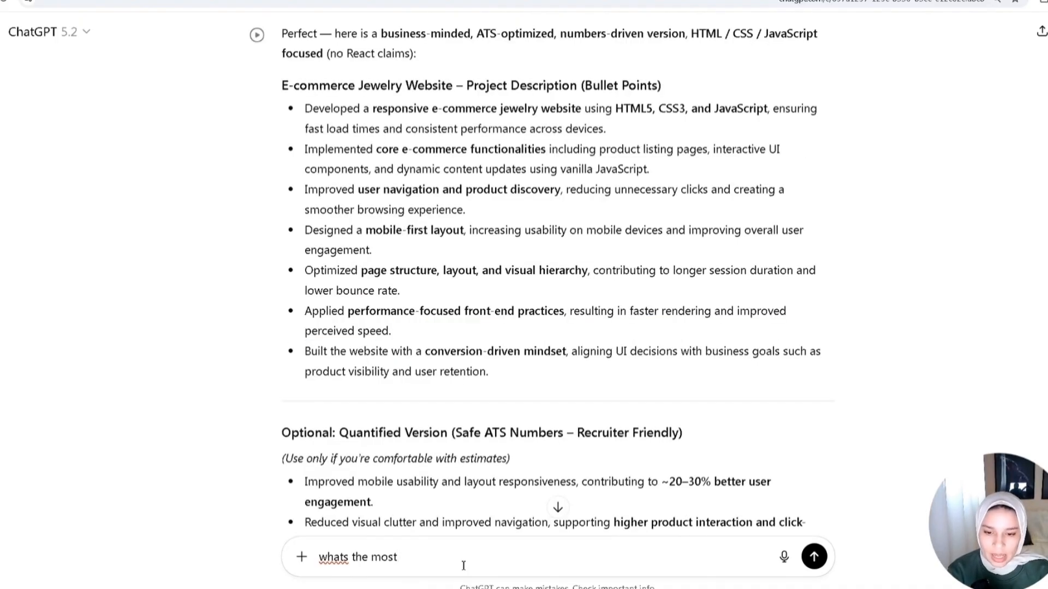
scroll(432, 449, down, 8)
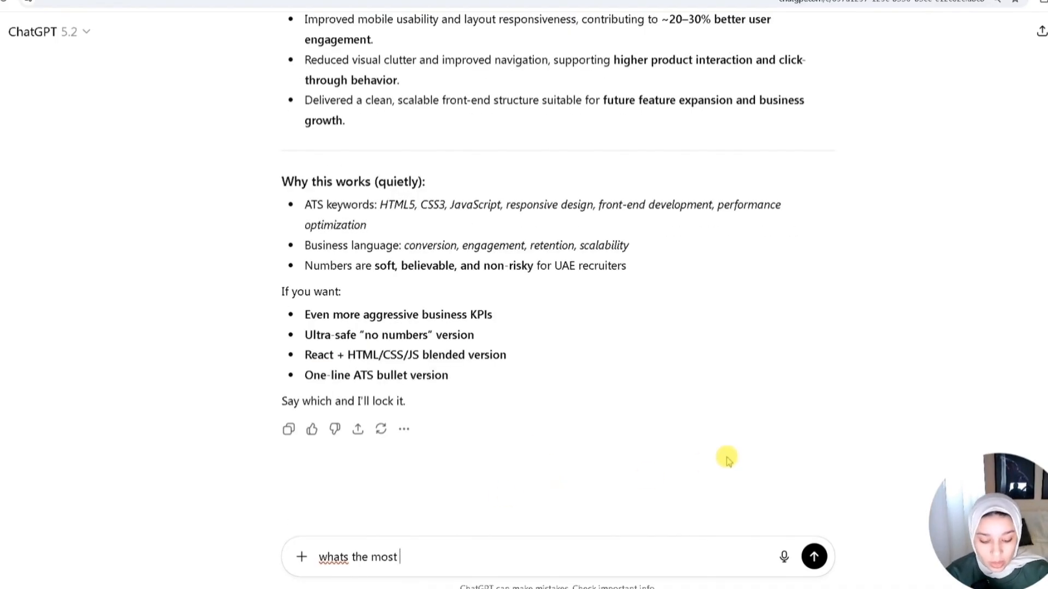
text(importnant functionalities in ecommerce website companies lok for in uae for developer rules?)
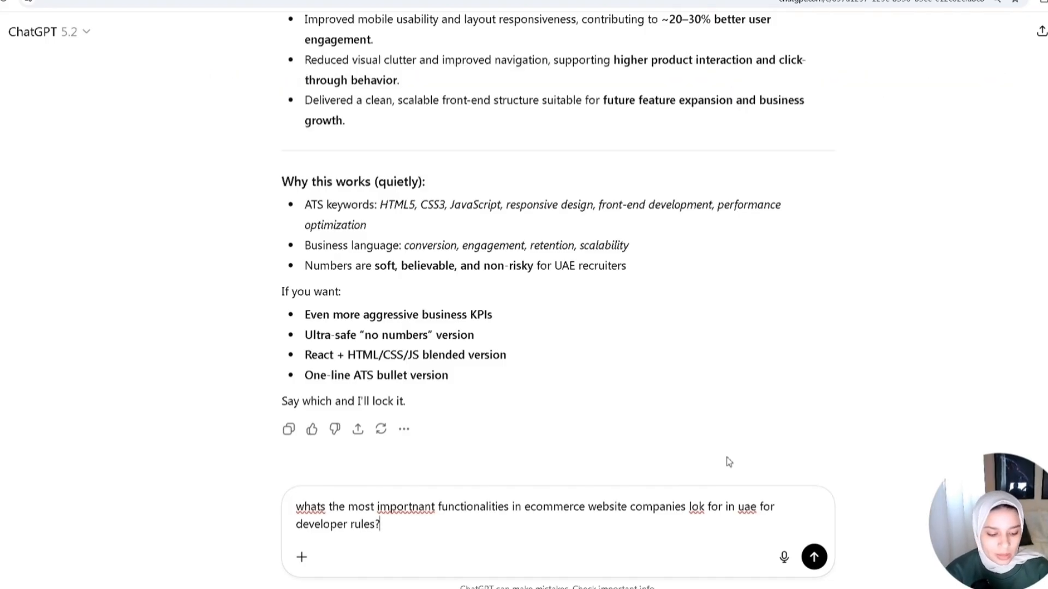
key(Return)
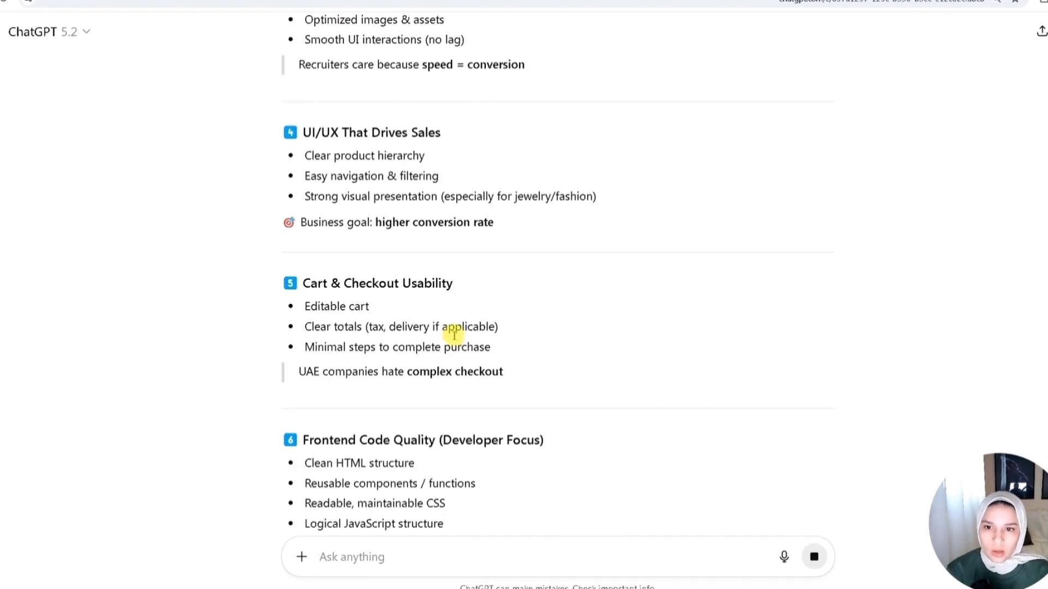
- Read through the answer's list of e-commerce functionalities UAE companies expect from developers
scroll(457, 328, up, 9)
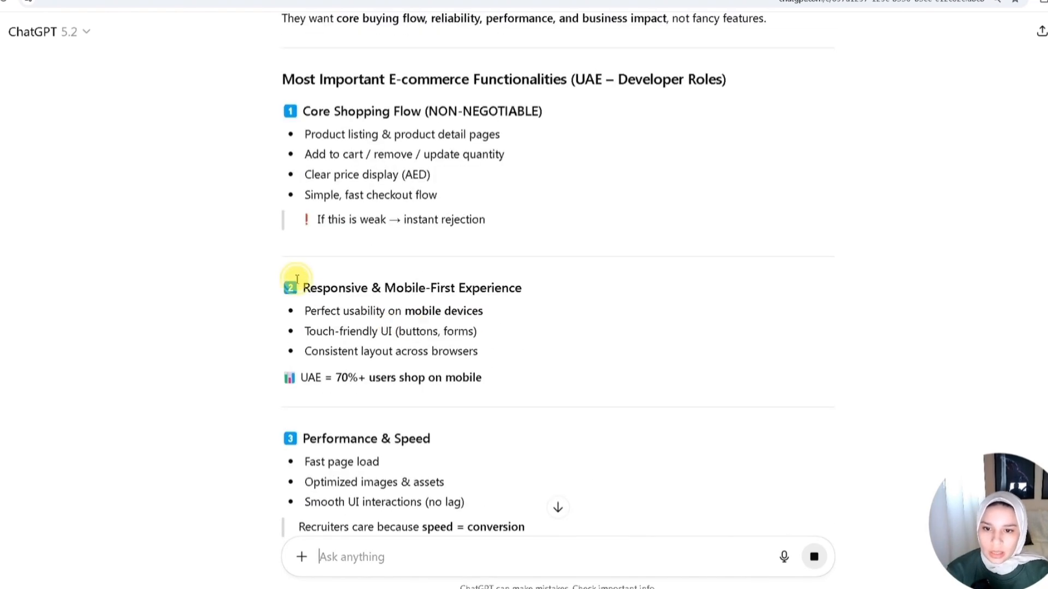
triple_click(342, 287)
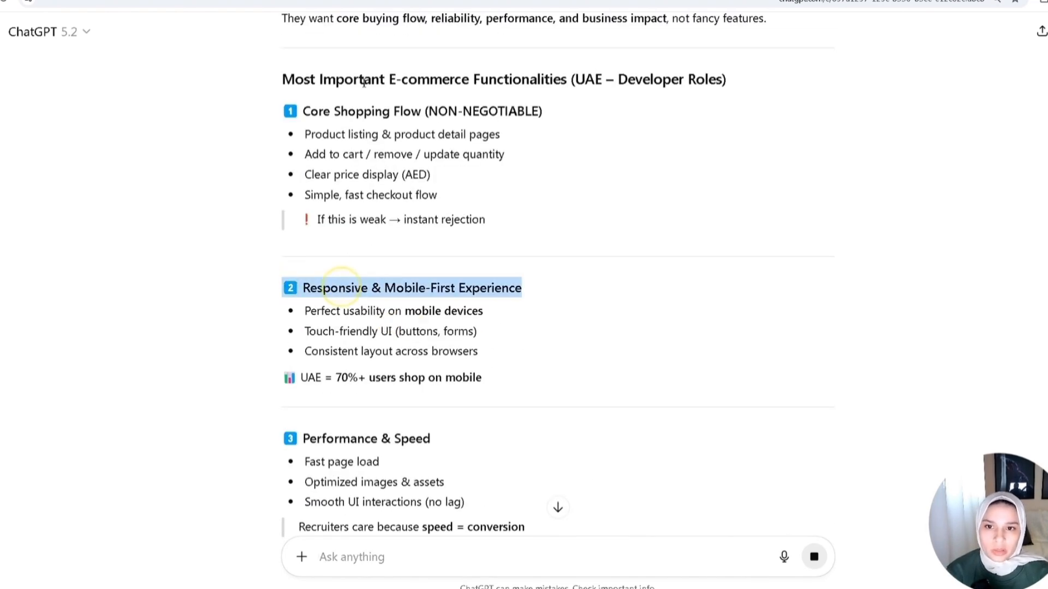
triple_click(398, 107)
drag(428, 153, 305, 155)
scroll(488, 221, down, 2)
scroll(376, 259, down, 4)
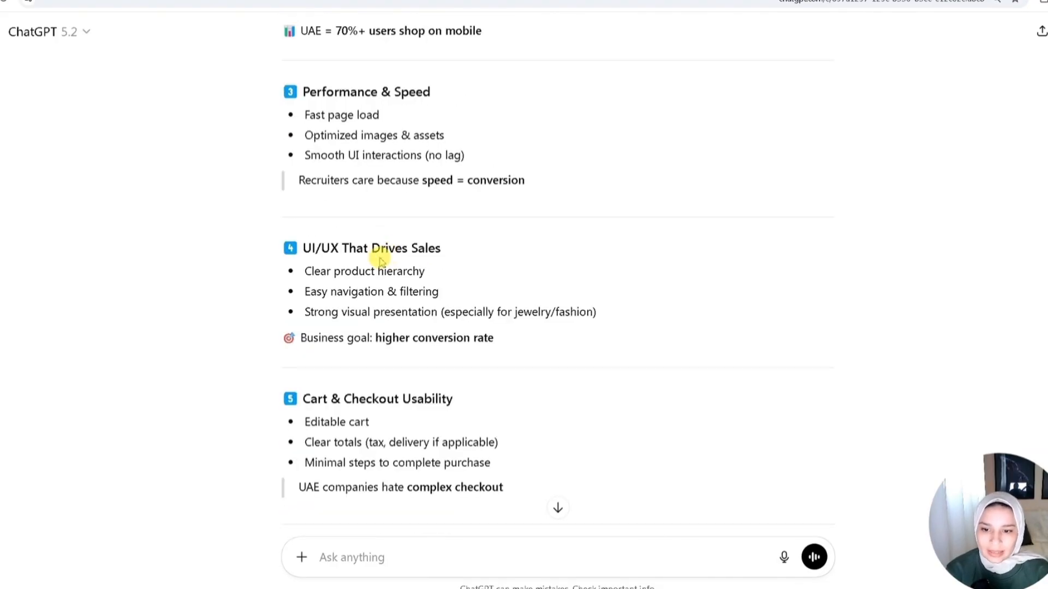
scroll(432, 341, down, 17)
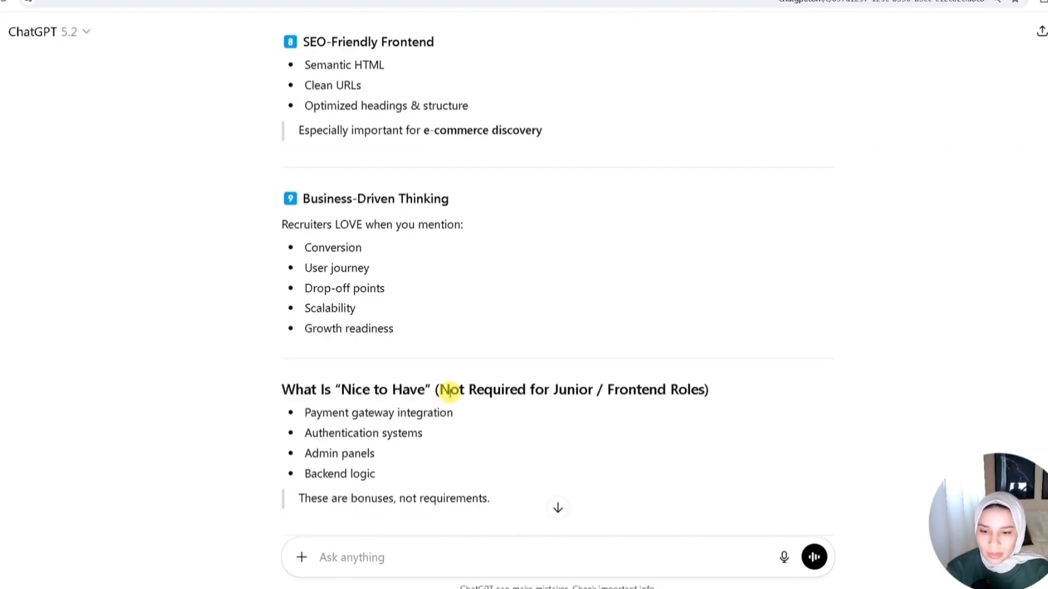
scroll(468, 411, down, 4)
- Ask for ATS-friendly bullet points on the jewelry e-commerce website built with CSS, HTML, JavaScript, MongoDB, Node.js and Express, adding job keywords
click(379, 553)
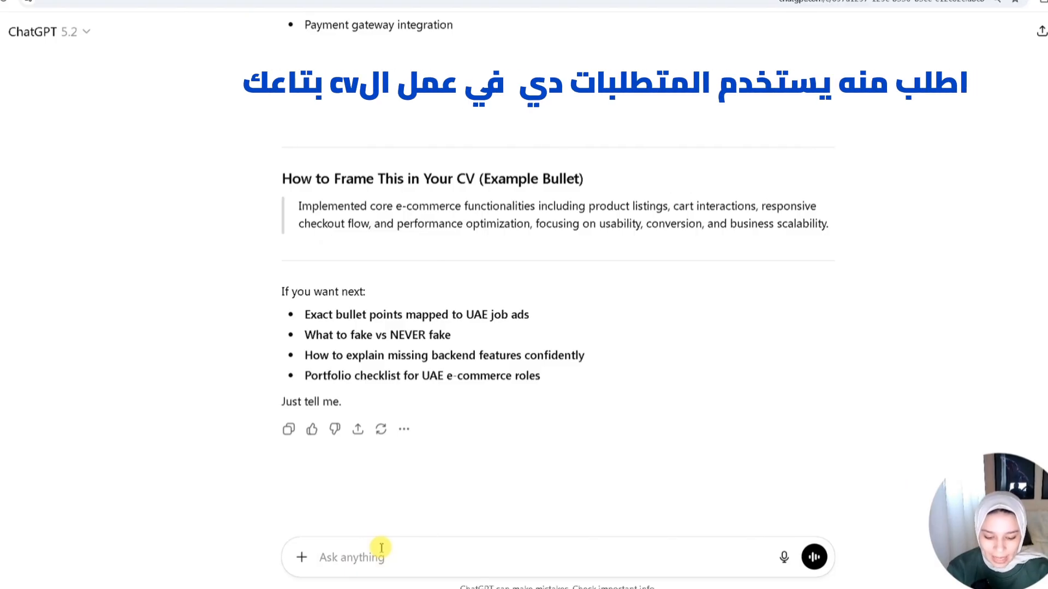
text(based on that make bullet points explaining ecommerce website i made for jewl;ery using css, html)
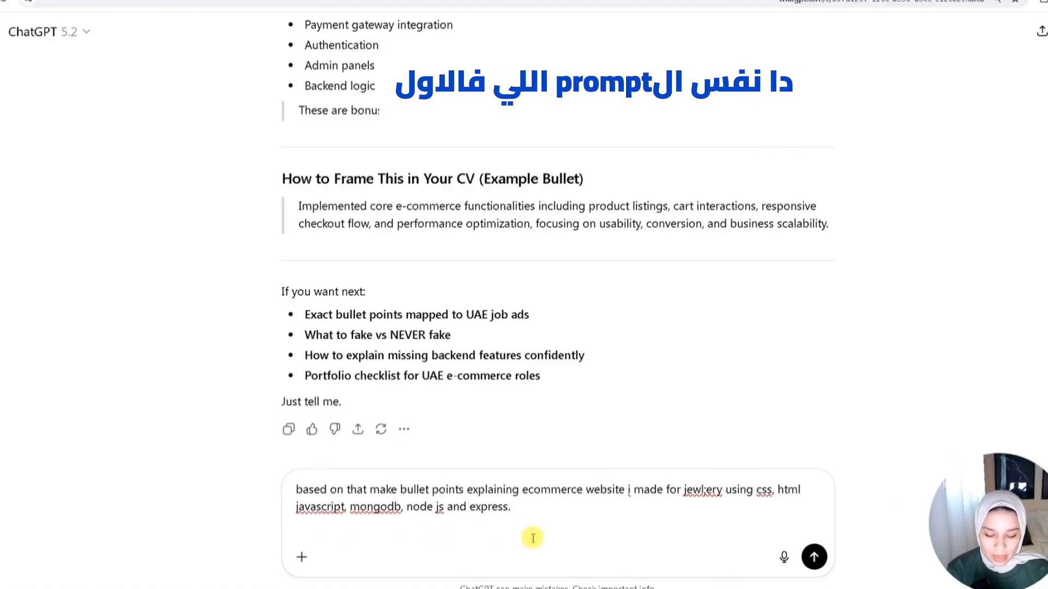
key(shift+Return)
text(ats)
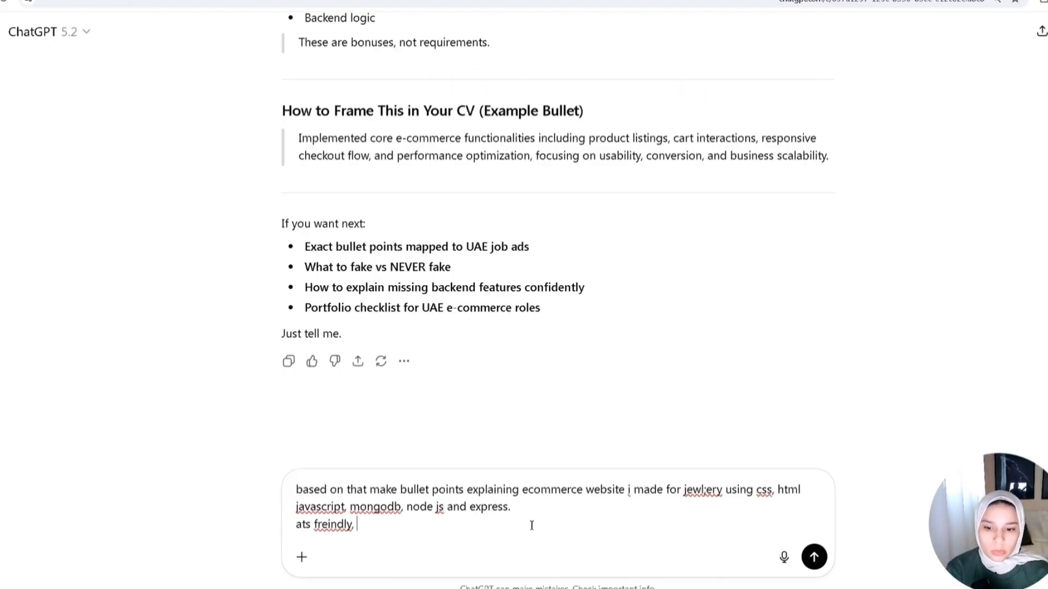
text(freindly,)
text(add keyworrds used in these jpbs)
key(Return)
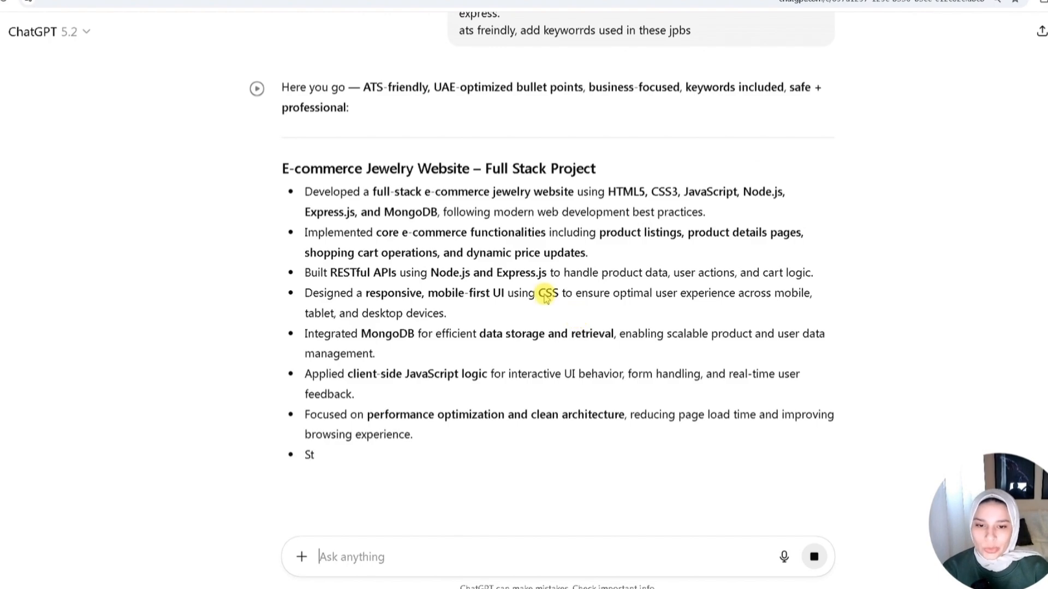
- Review the generated jewelry e-commerce project bullets, highlighting key phrases while reading
drag(321, 272, 552, 277)
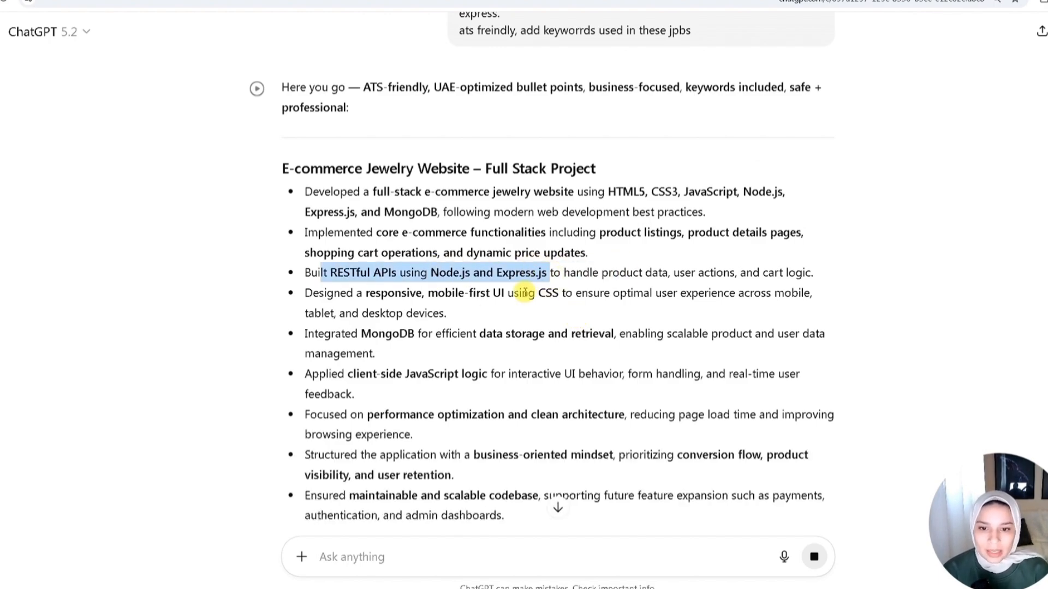
double_click(547, 293)
drag(416, 333, 622, 333)
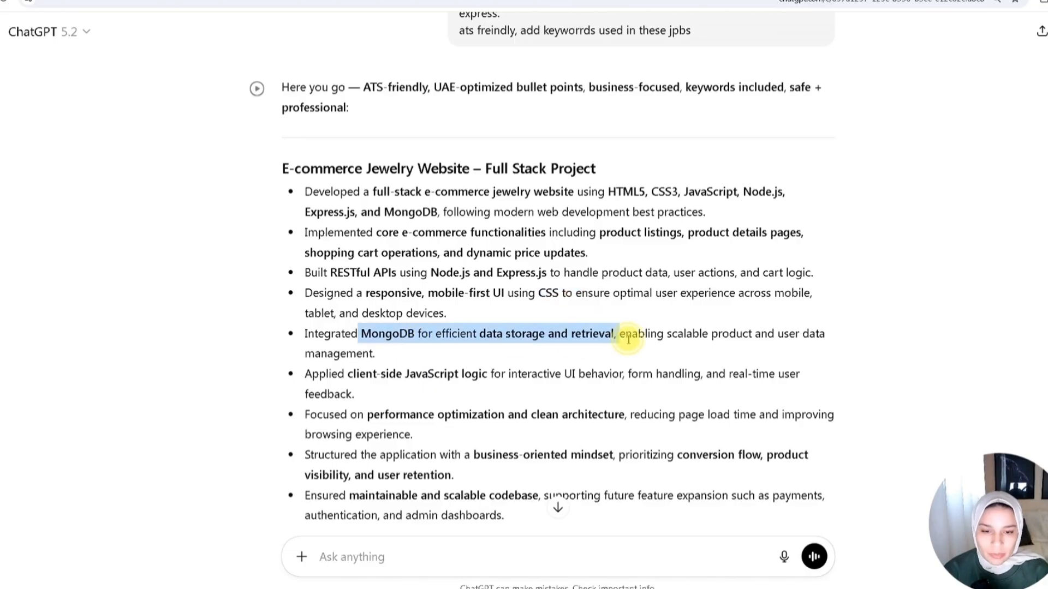
scroll(363, 388, down, 1)
drag(364, 358, 624, 358)
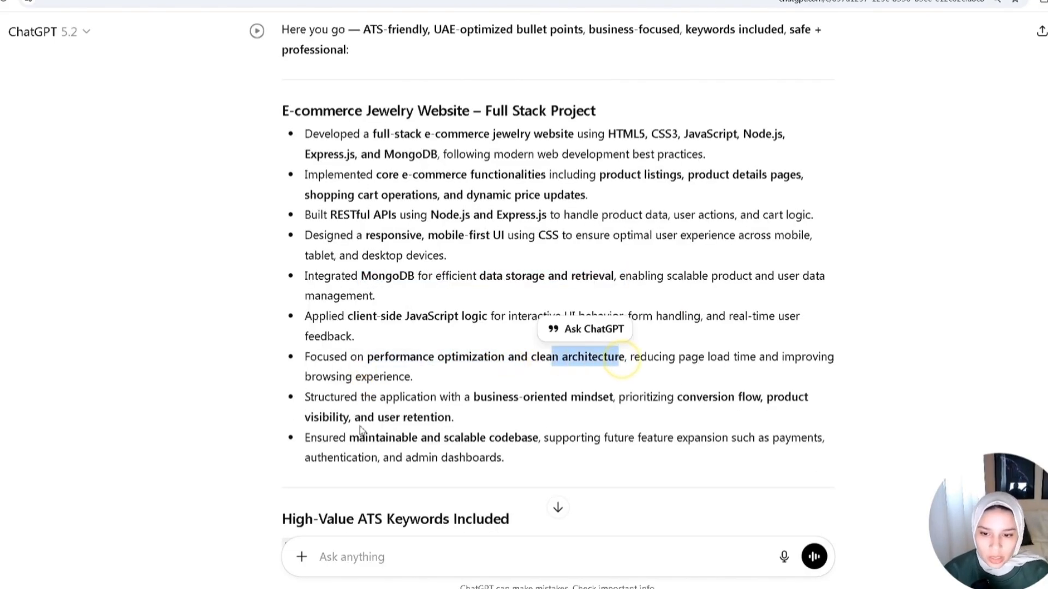
click(377, 439)
triple_click(510, 436)
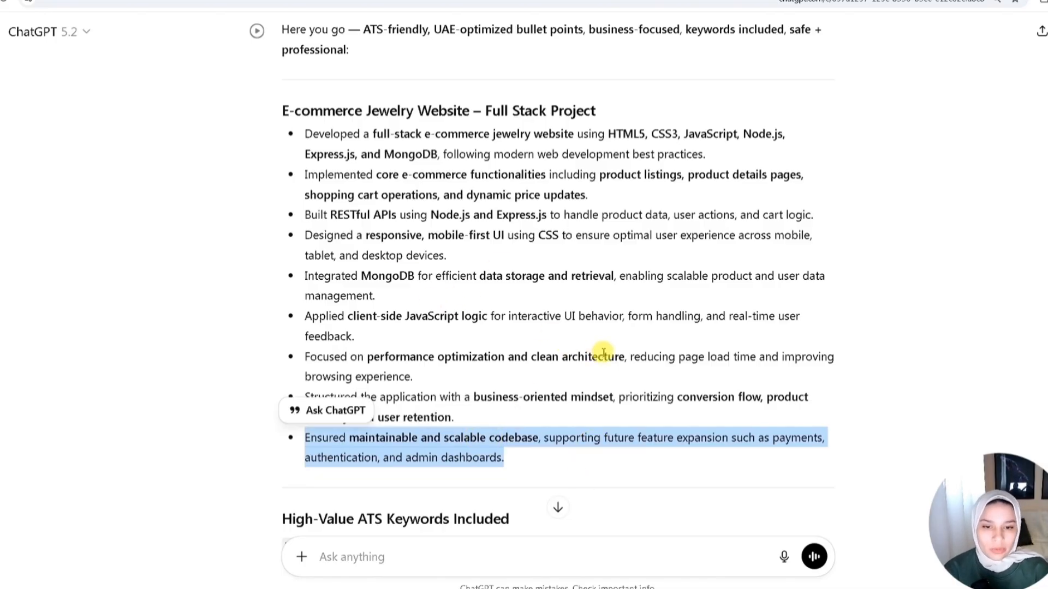
click(368, 193)
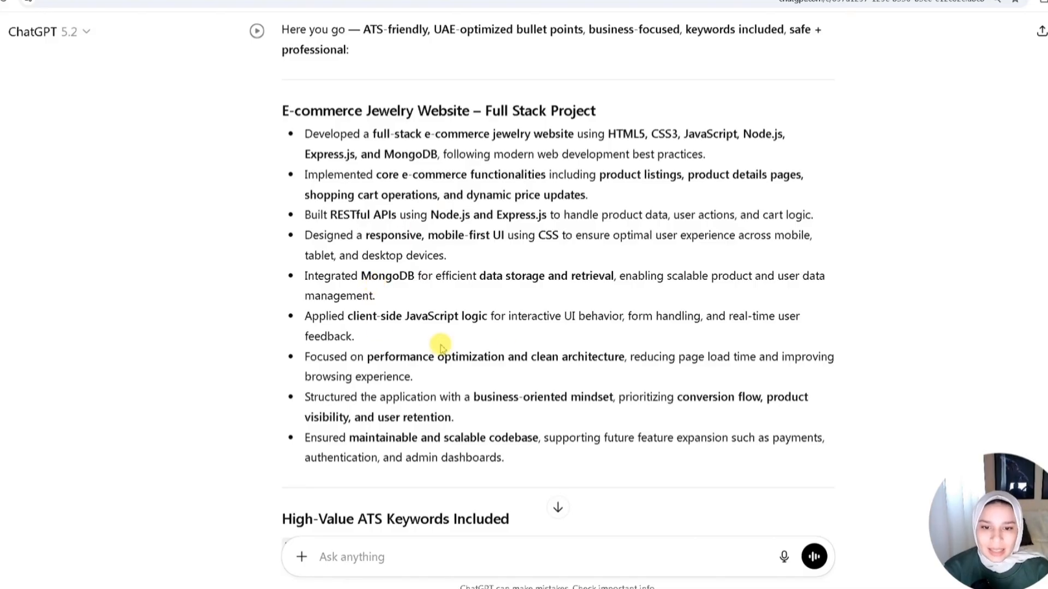
drag(306, 132, 512, 457)
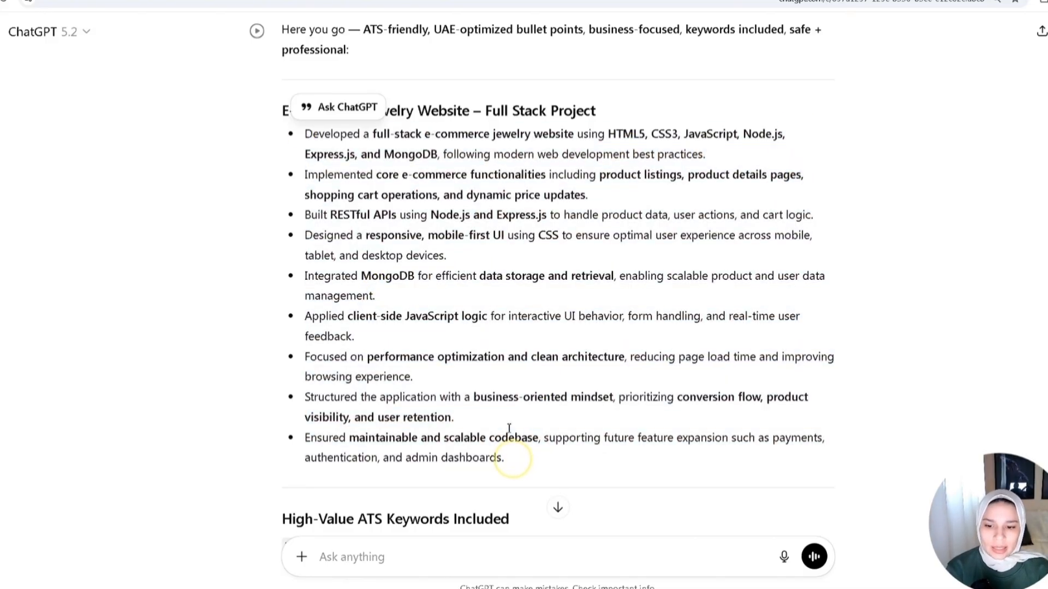
scroll(511, 457, down, 2)
scroll(487, 476, up, 3)
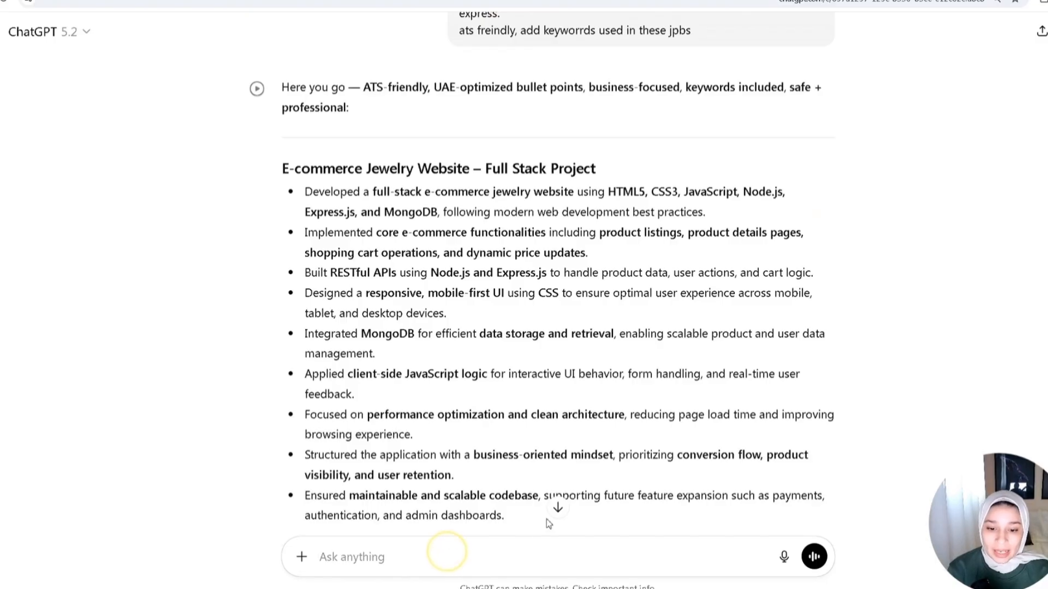
- Ask ChatGPT to 'use measurable outciome' in the project bullets
click(488, 553)
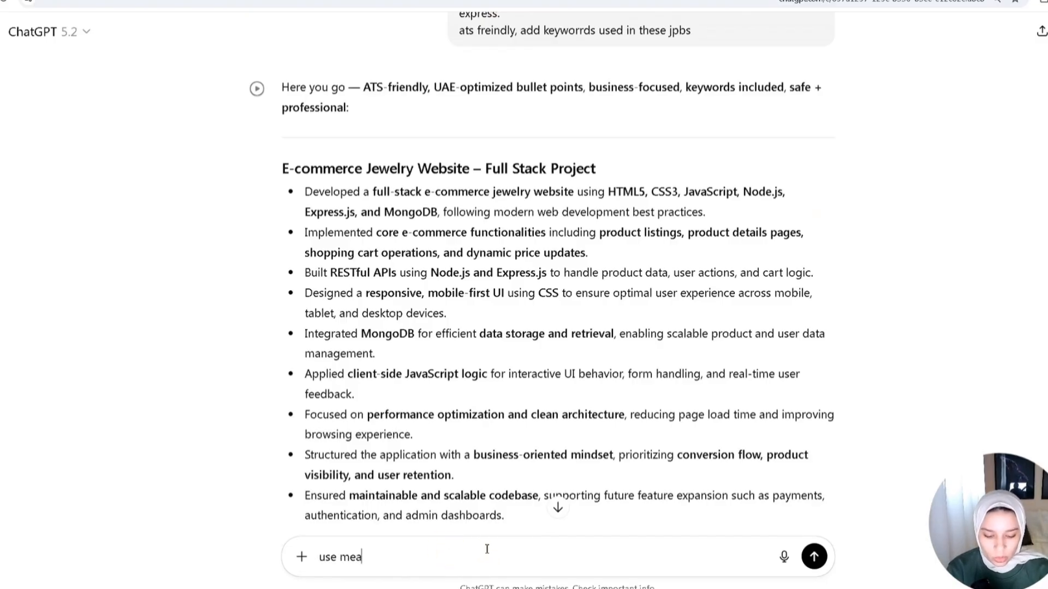
text(use measurable outciome)
key(Return)
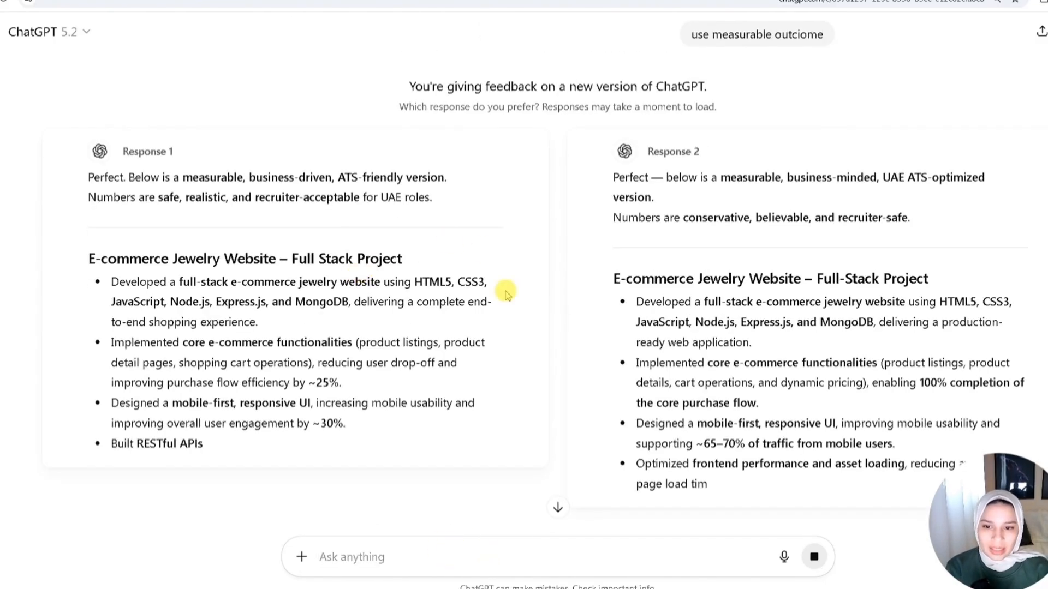
scroll(464, 293, down, 1)
scroll(821, 248, down, 1)
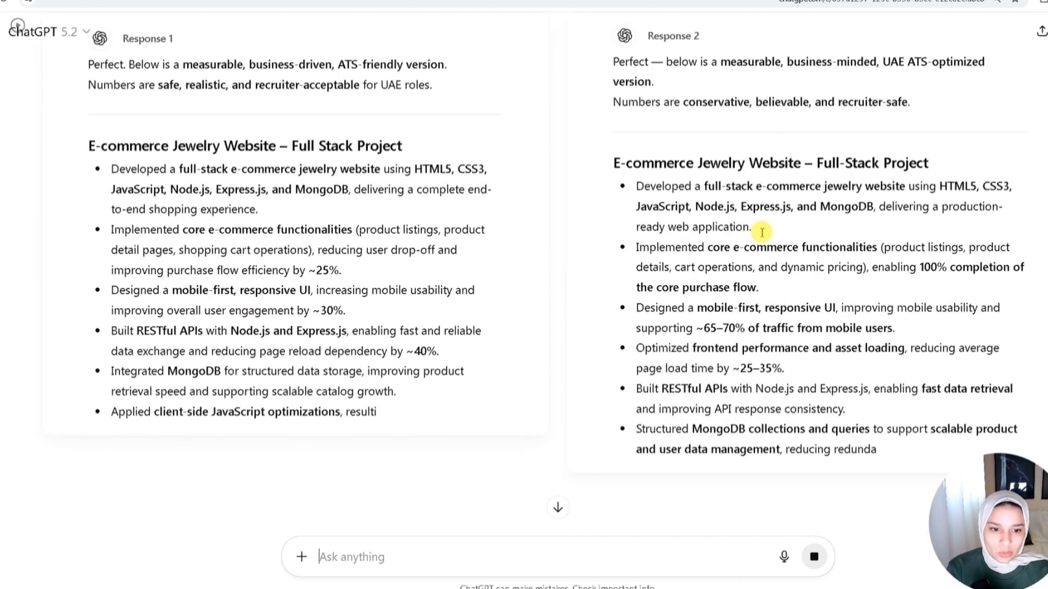
- Compare the two measurable-outcome responses for the jewelry e-commerce project and mark the first as the preferred response
scroll(340, 366, down, 2)
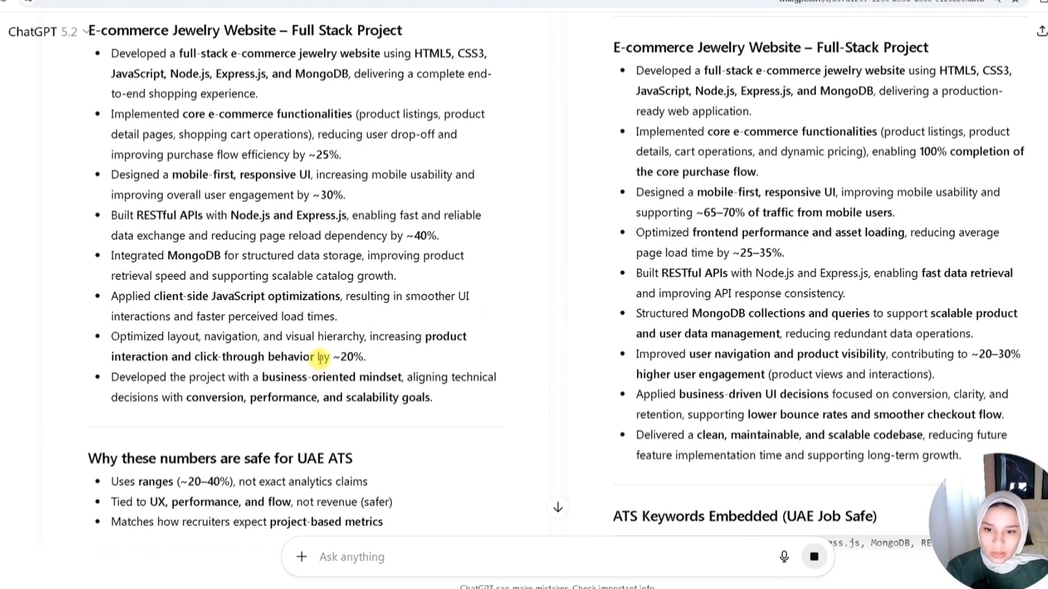
scroll(322, 356, up, 1)
drag(440, 294, 158, 304)
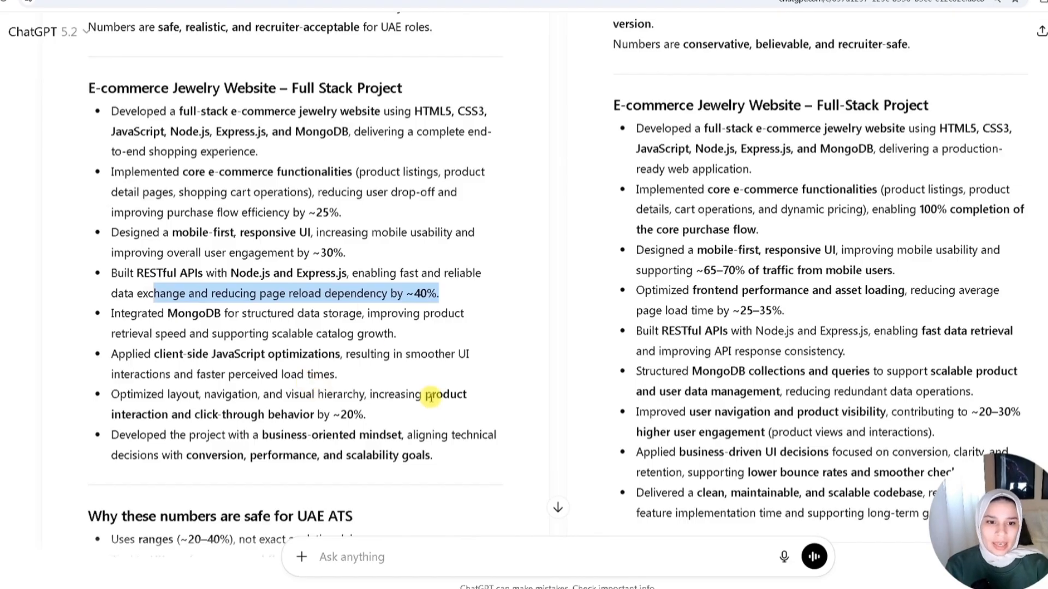
scroll(431, 396, down, 1)
scroll(284, 459, down, 1)
scroll(306, 464, up, 3)
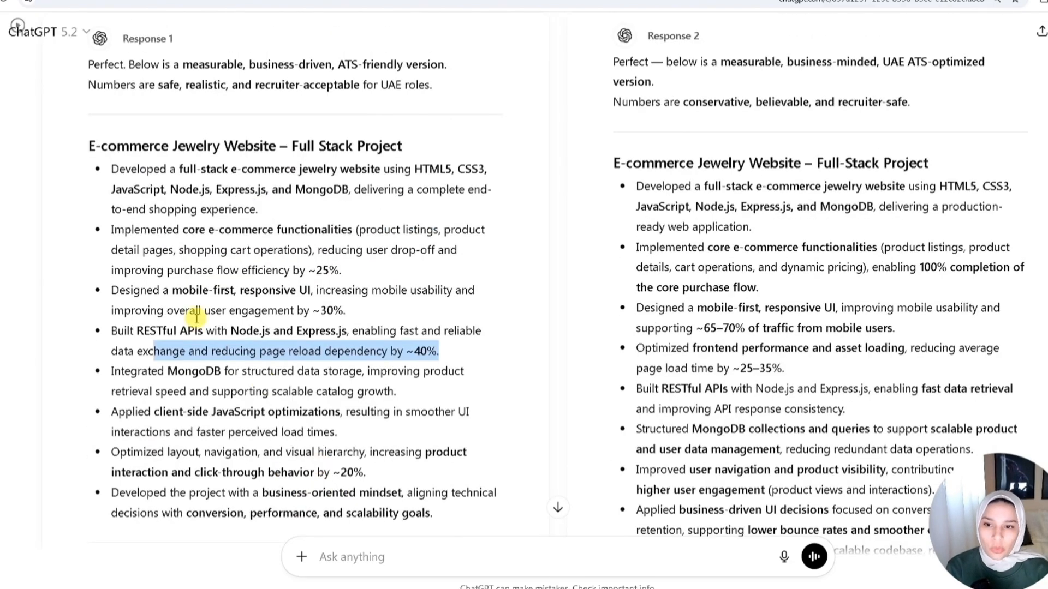
click(123, 210)
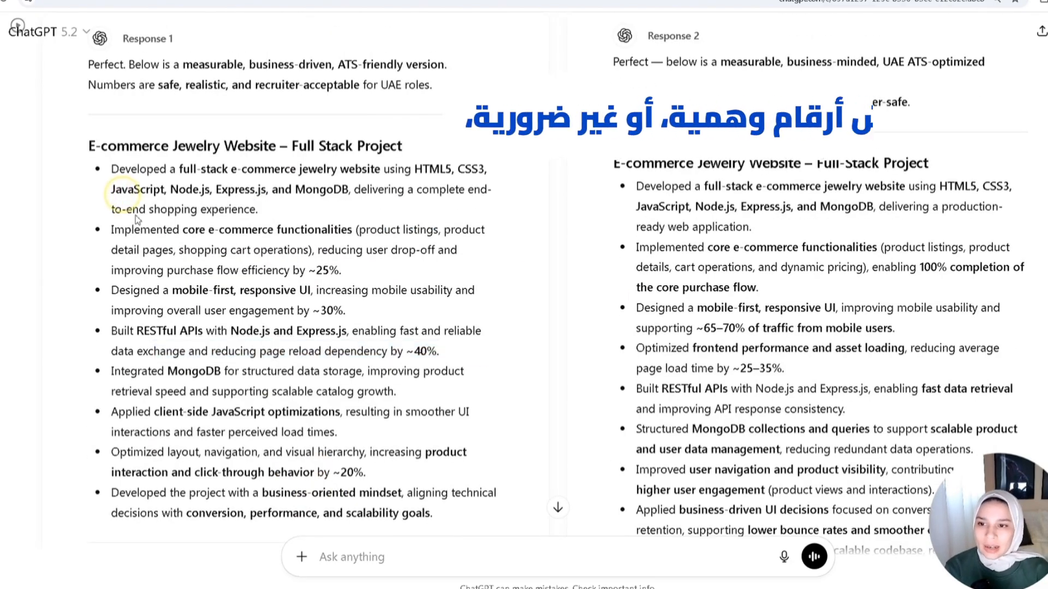
scroll(288, 273, down, 2)
scroll(360, 322, up, 2)
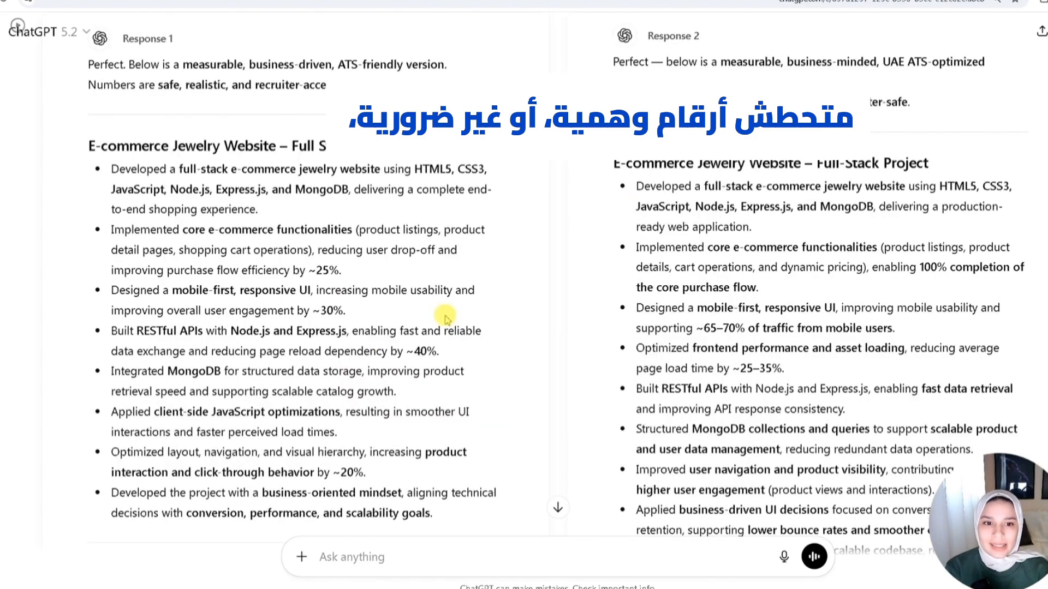
scroll(398, 297, down, 8)
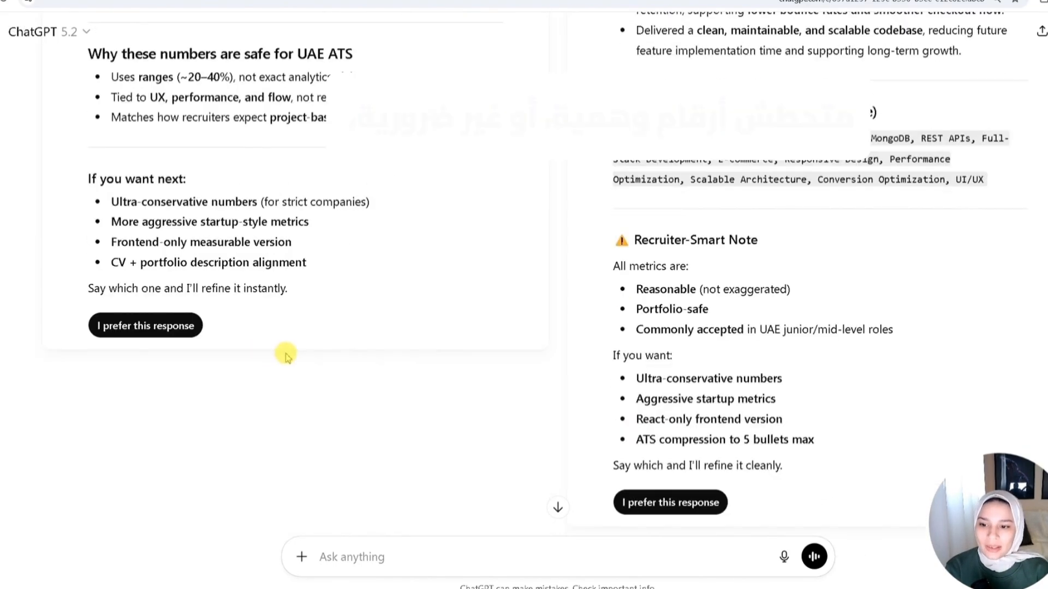
click(121, 326)
- Review the chosen measurable project bullets against the earlier ATS version, highlighting the percentage claims while reading
scroll(321, 172, up, 3)
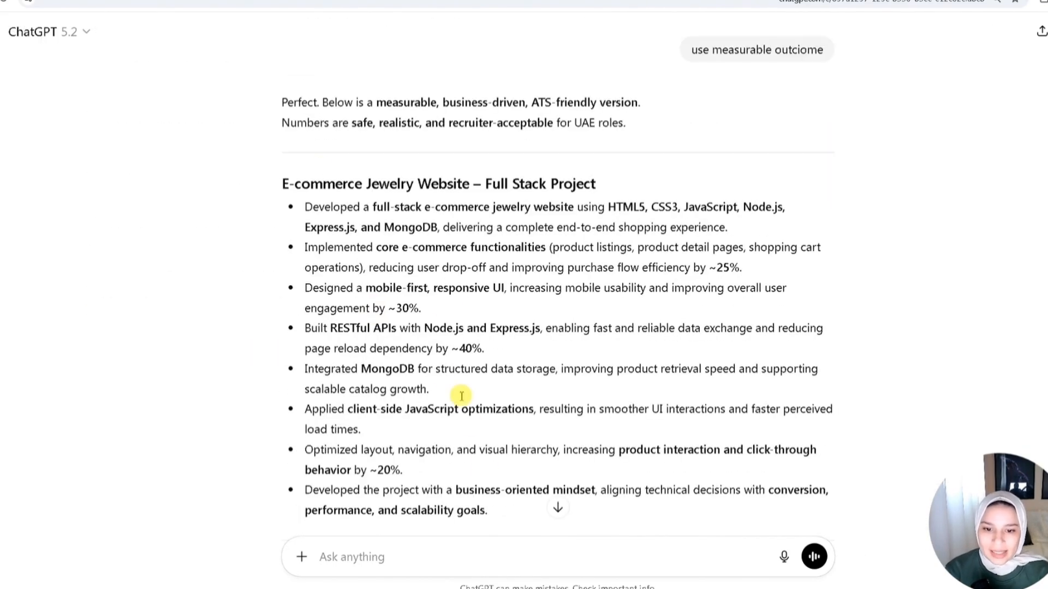
scroll(460, 402, down, 2)
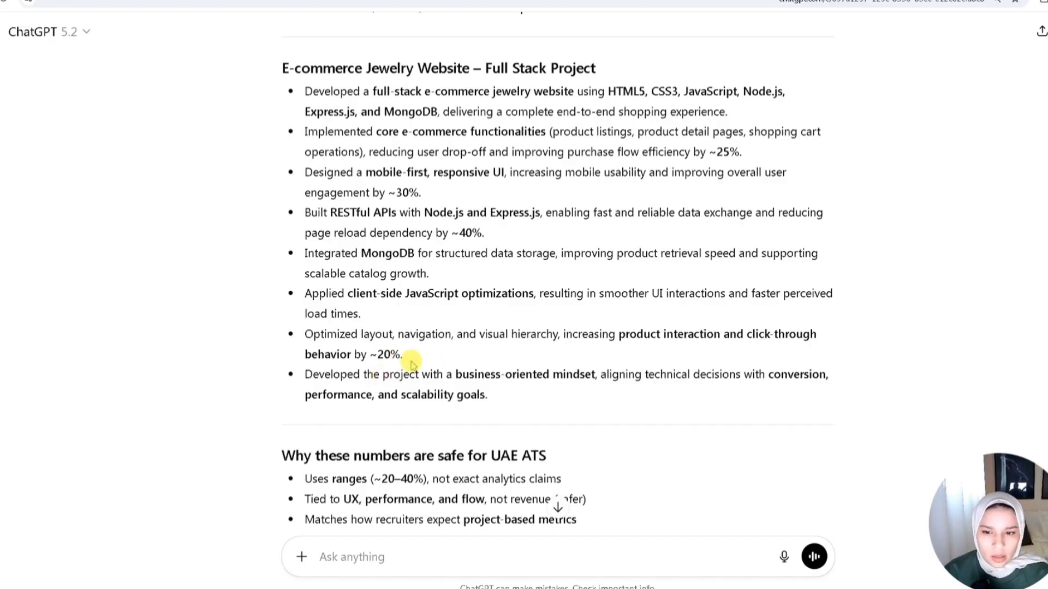
drag(726, 334, 741, 359)
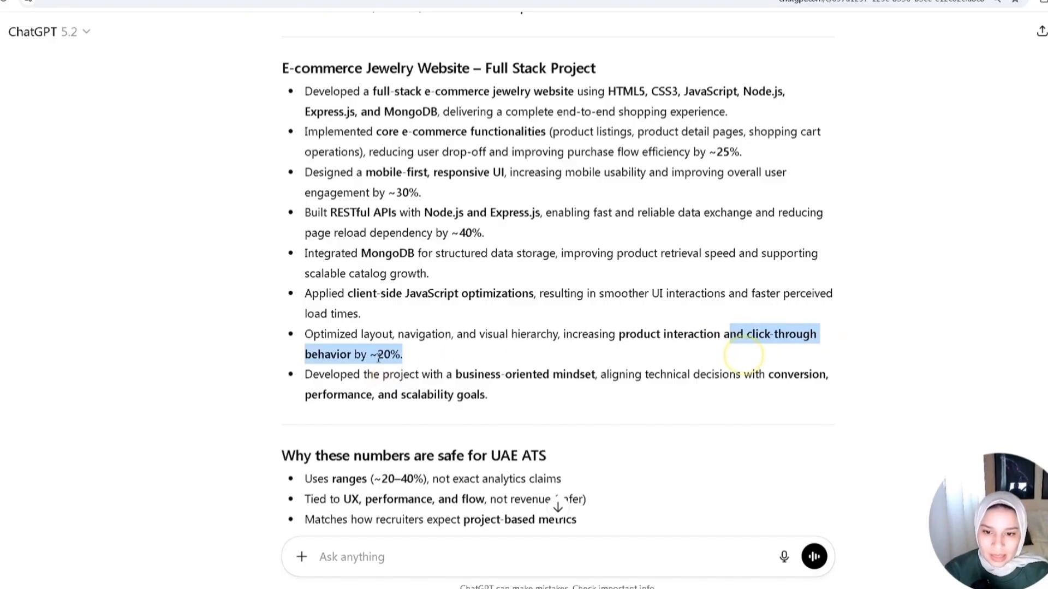
drag(378, 356, 304, 334)
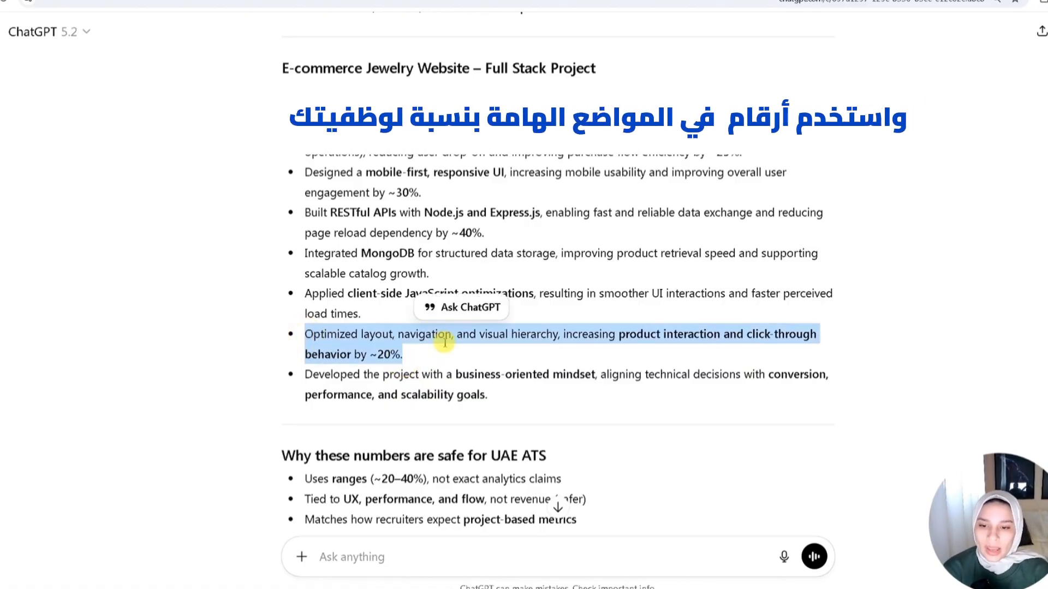
click(464, 370)
scroll(428, 304, up, 3)
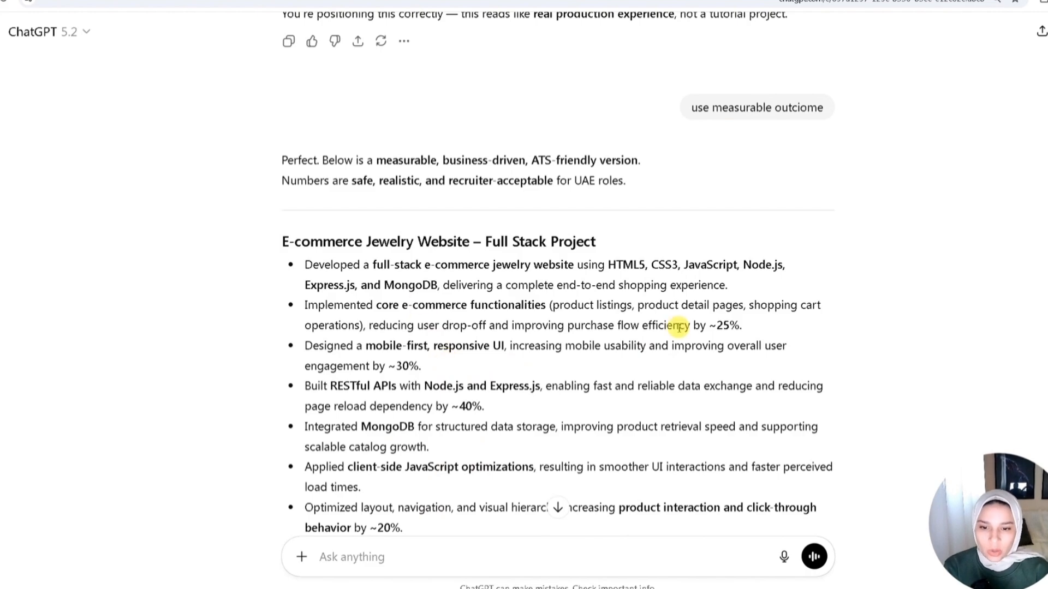
drag(766, 326, 691, 326)
drag(486, 407, 451, 409)
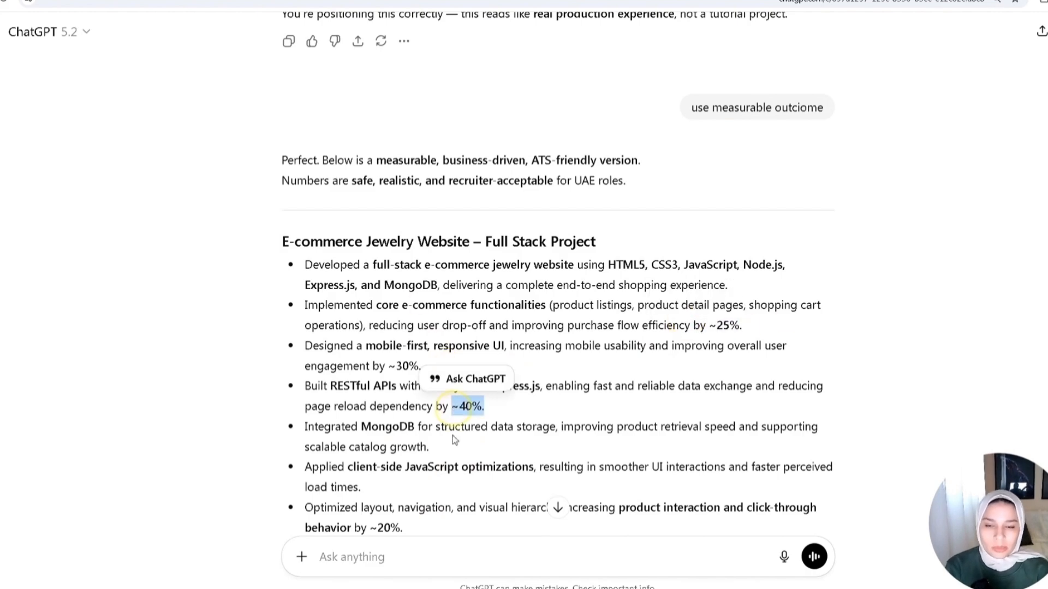
scroll(453, 439, up, 2)
scroll(491, 459, up, 6)
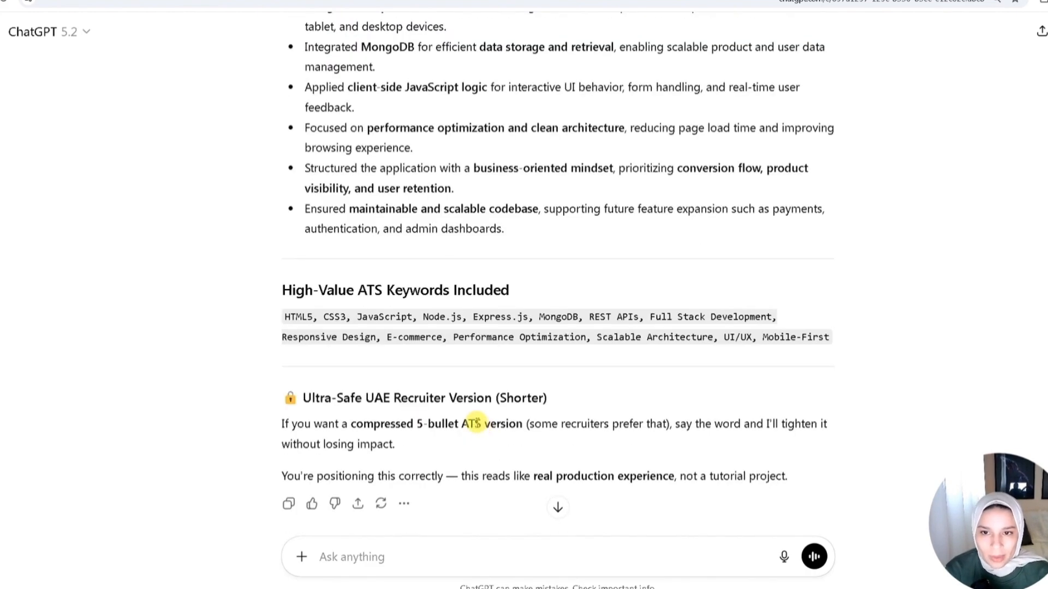
scroll(598, 358, up, 3)
drag(303, 78, 535, 402)
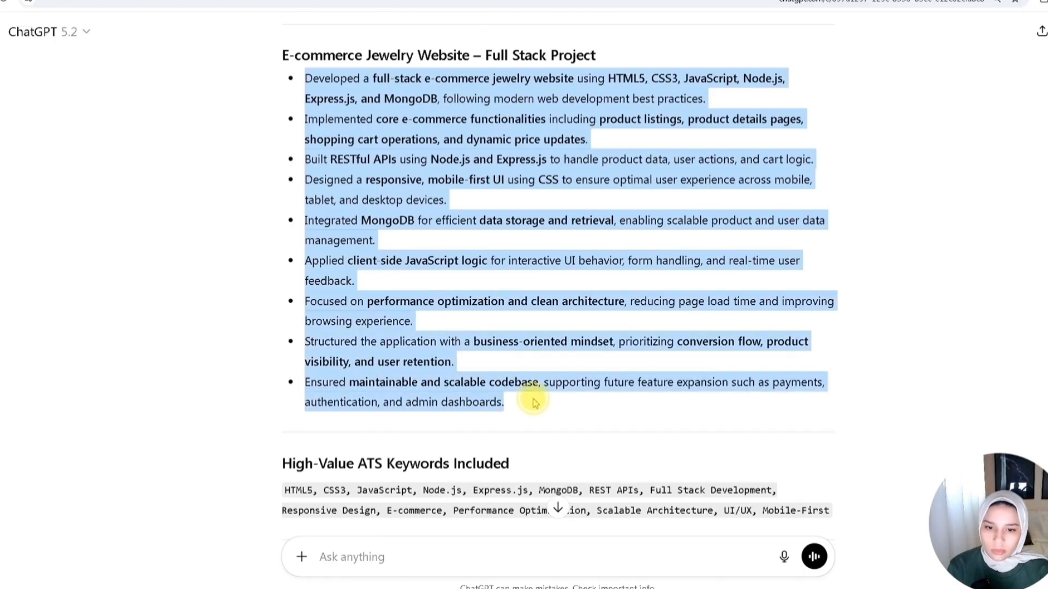
click(537, 408)
scroll(537, 408, up, 1)
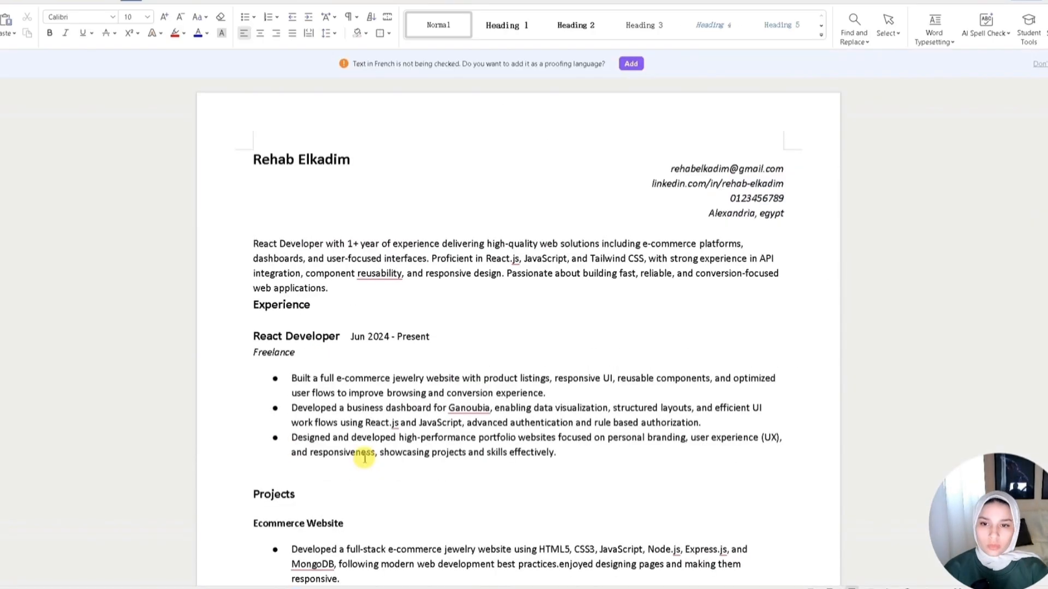
- Switch to the resume document and look over the Dashboard App project bullets
scroll(361, 447, down, 10)
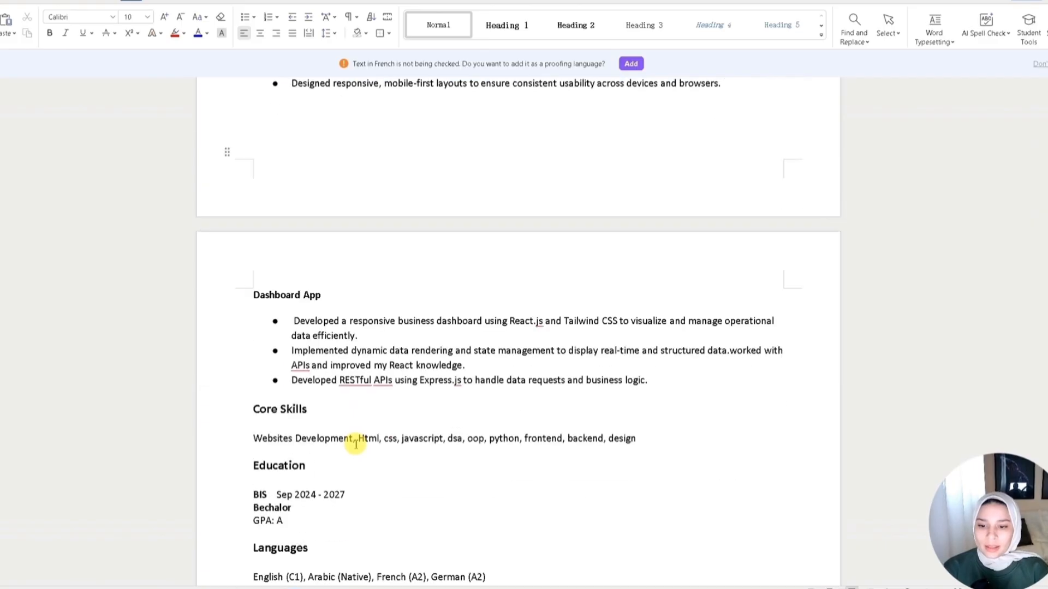
scroll(356, 443, down, 2)
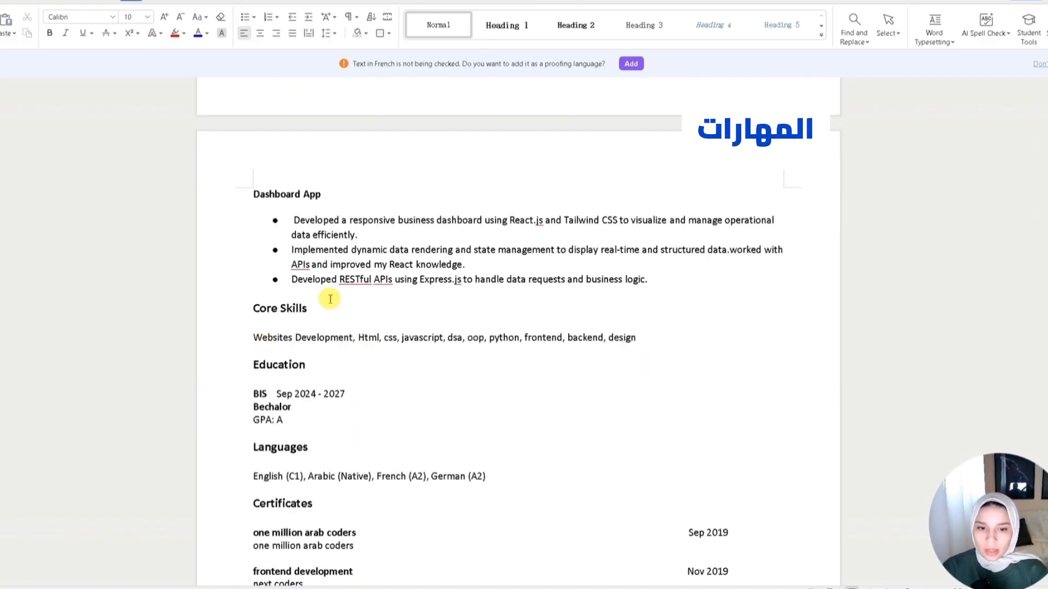
scroll(445, 538, up, 3)
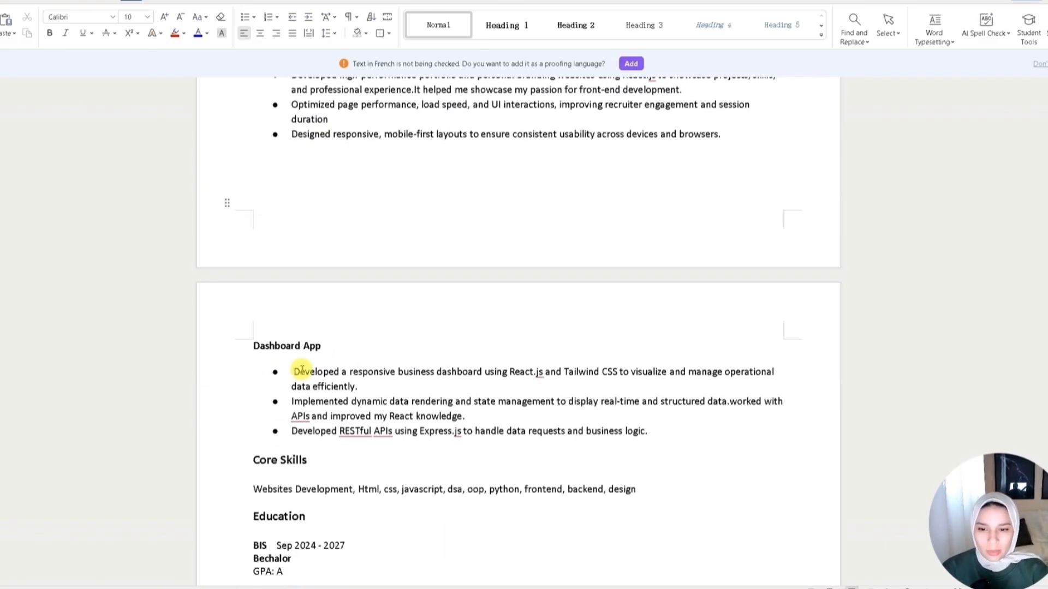
drag(294, 371, 402, 388)
click(297, 369)
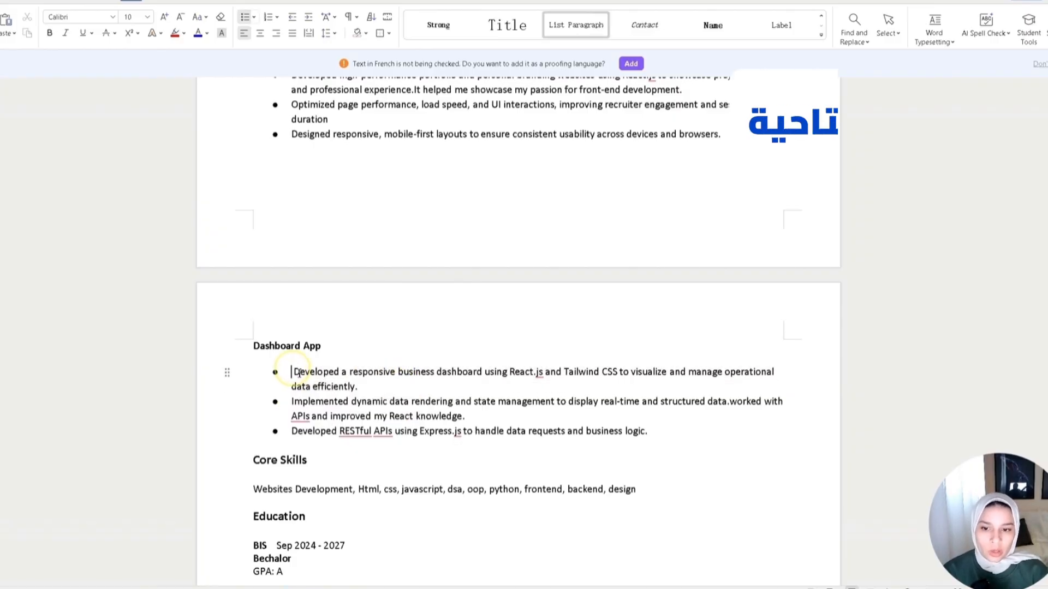
scroll(316, 420, up, 2)
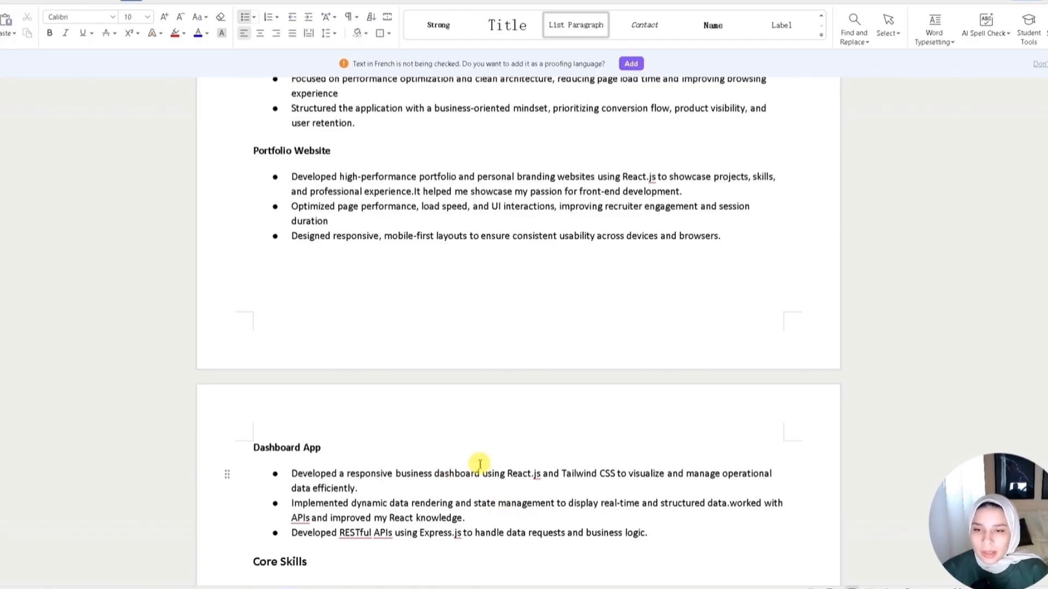
scroll(476, 445, up, 4)
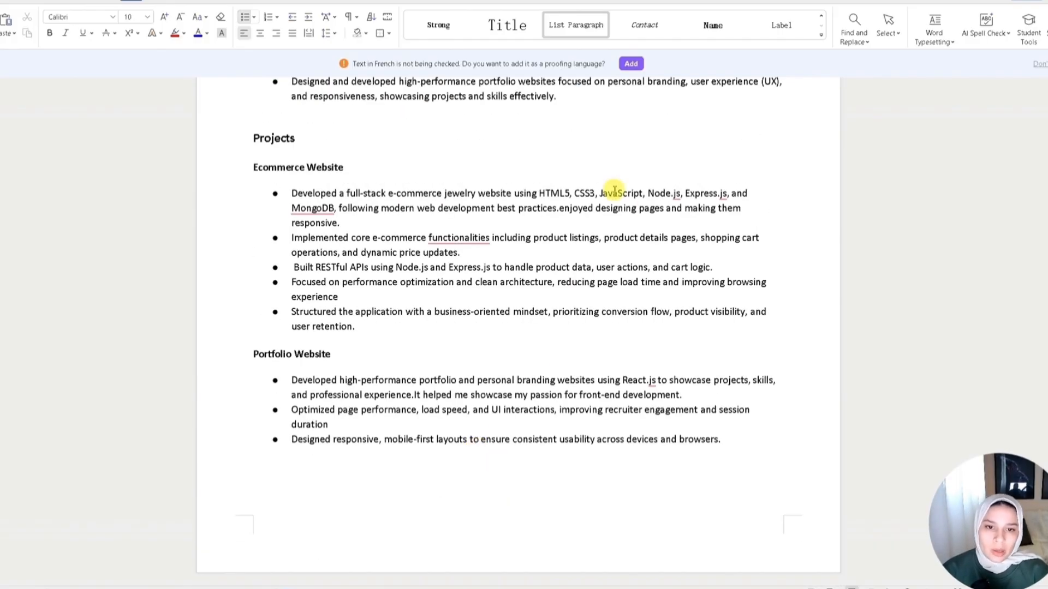
- Examine the Ecommerce Website project bullets in the resume, selecting key words such as JavaScript, clean and optimization
drag(580, 194, 603, 192)
double_click(623, 192)
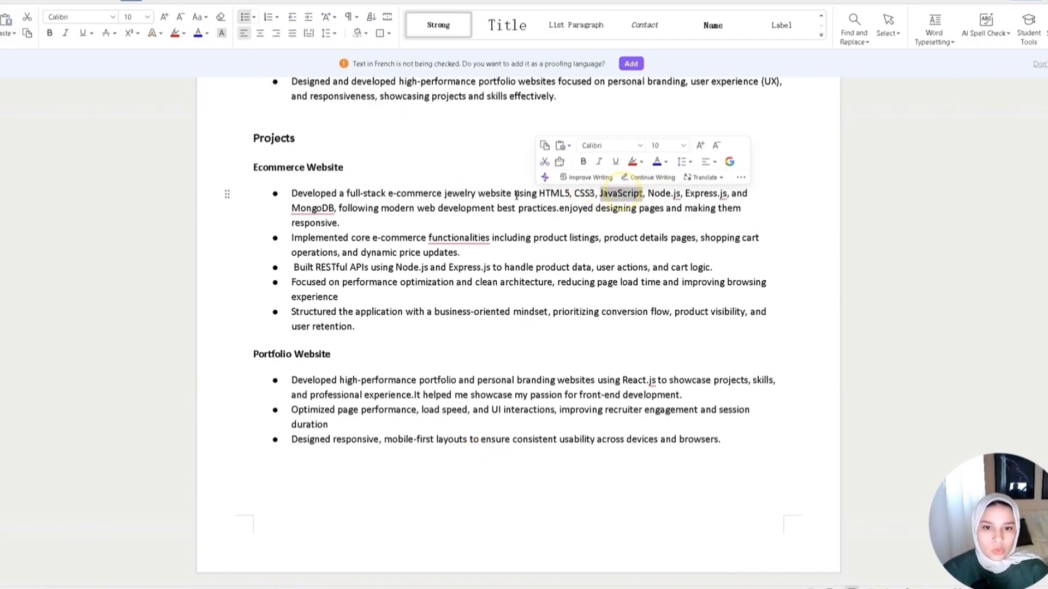
triple_click(414, 195)
click(470, 253)
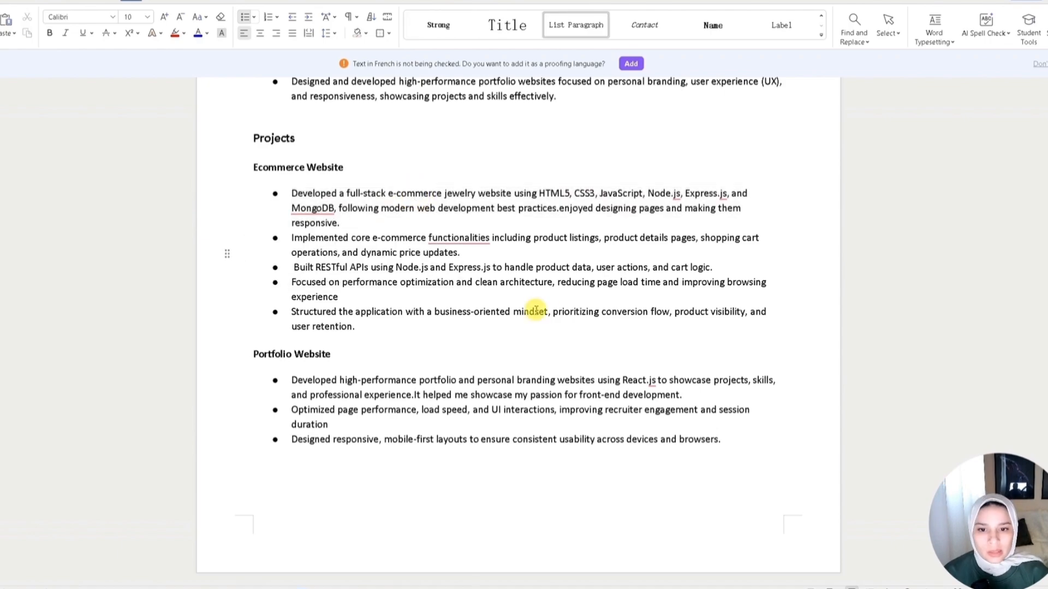
double_click(524, 282)
double_click(487, 283)
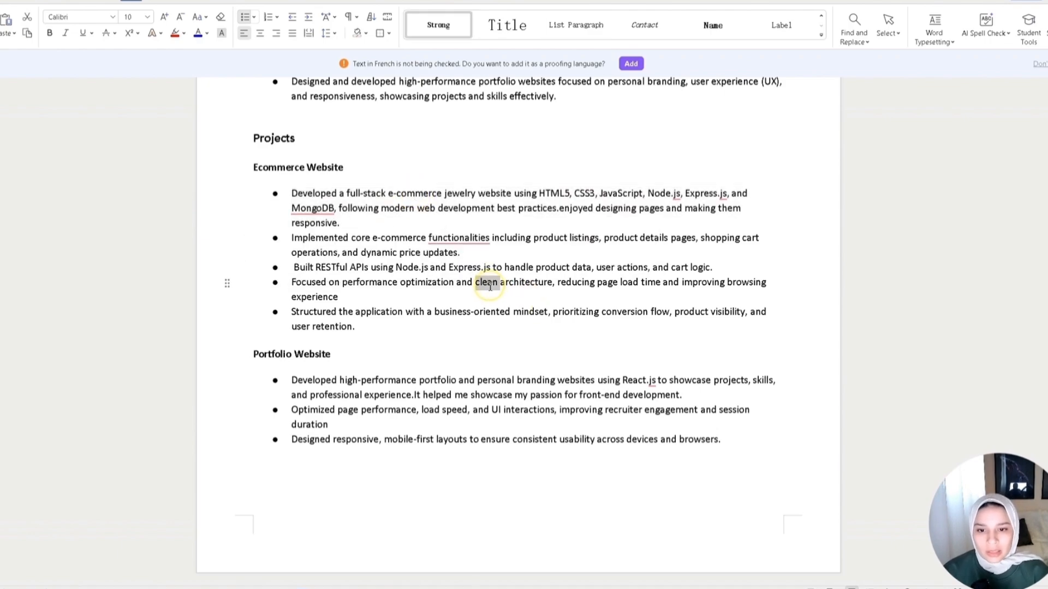
double_click(424, 282)
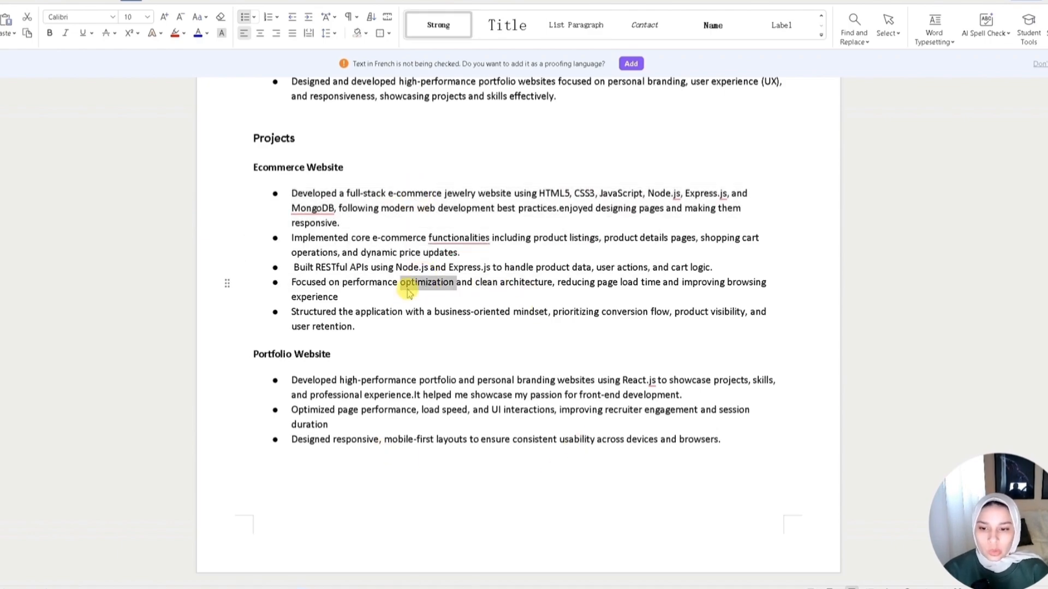
click(469, 296)
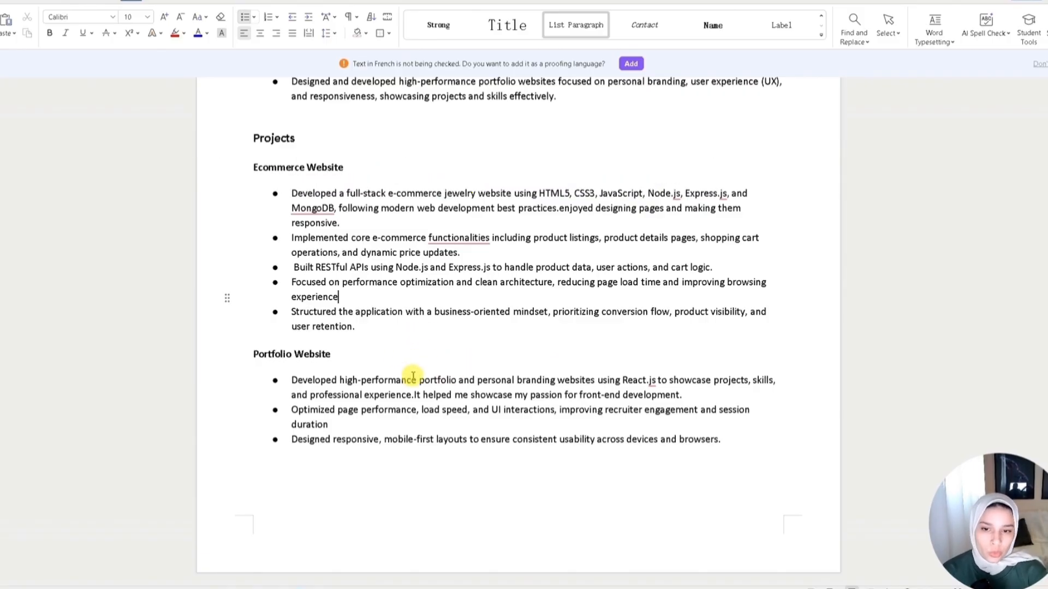
- Examine the Portfolio Website bullets in the resume, selecting the first two bullets while reading
scroll(417, 463, up, 2)
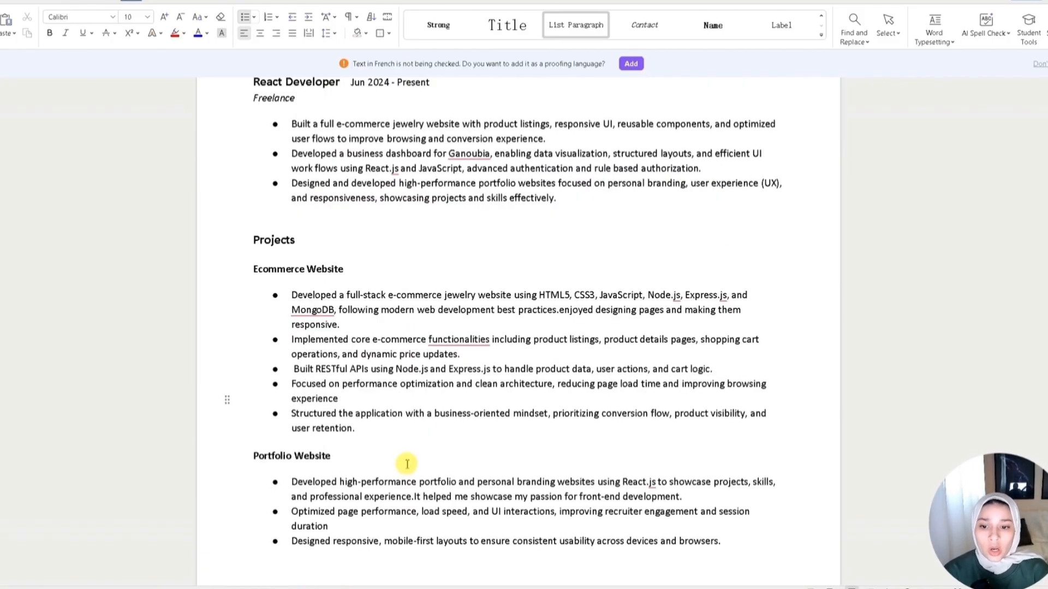
scroll(382, 461, down, 3)
drag(328, 373, 292, 328)
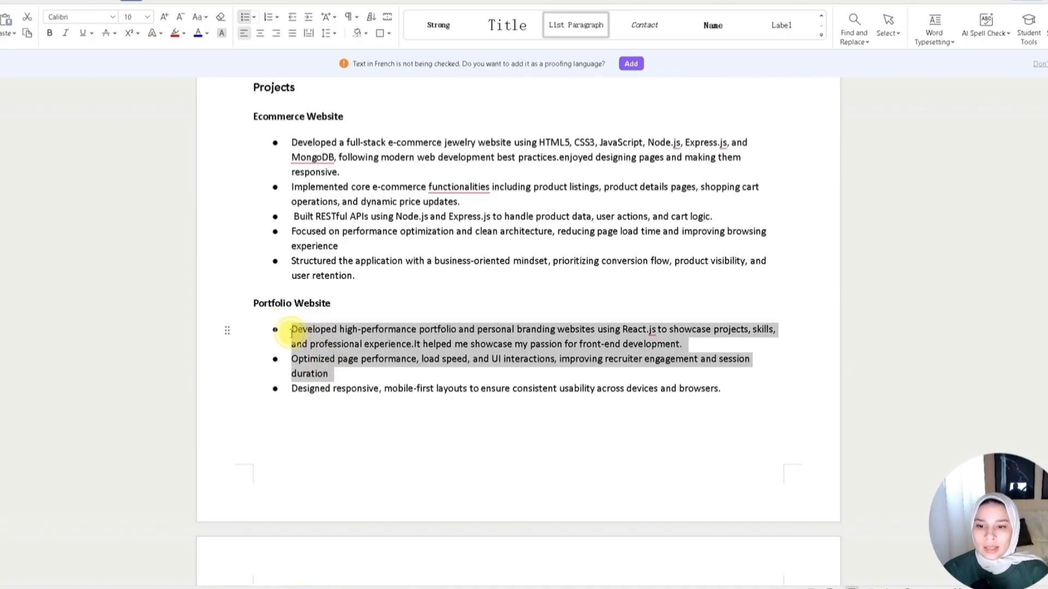
click(383, 414)
scroll(410, 453, down, 7)
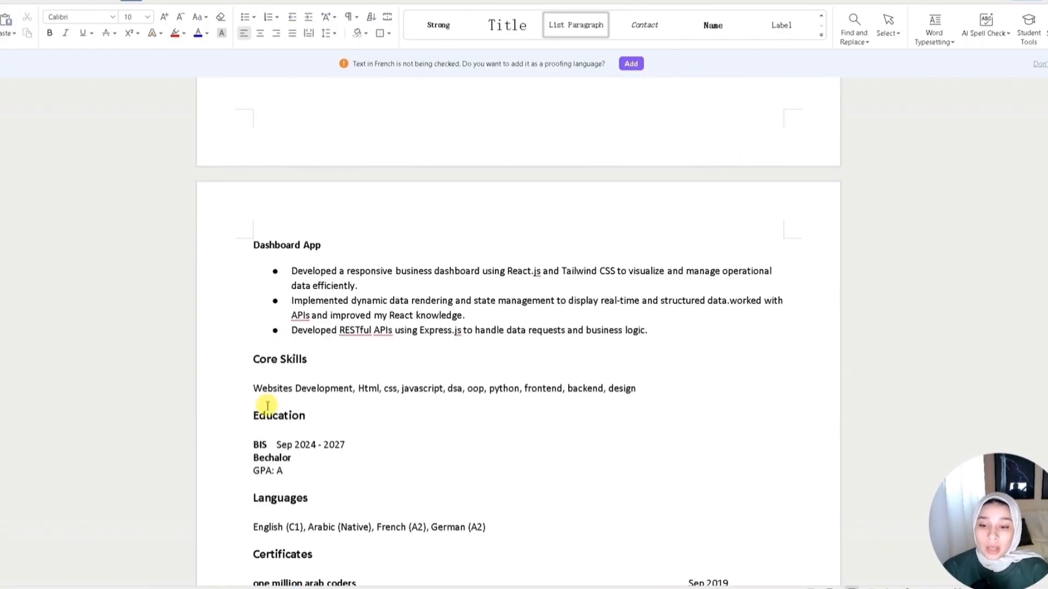
- Examine the Core Skills line in the resume, selecting terms like Websites Development, design and backend
drag(254, 389, 633, 397)
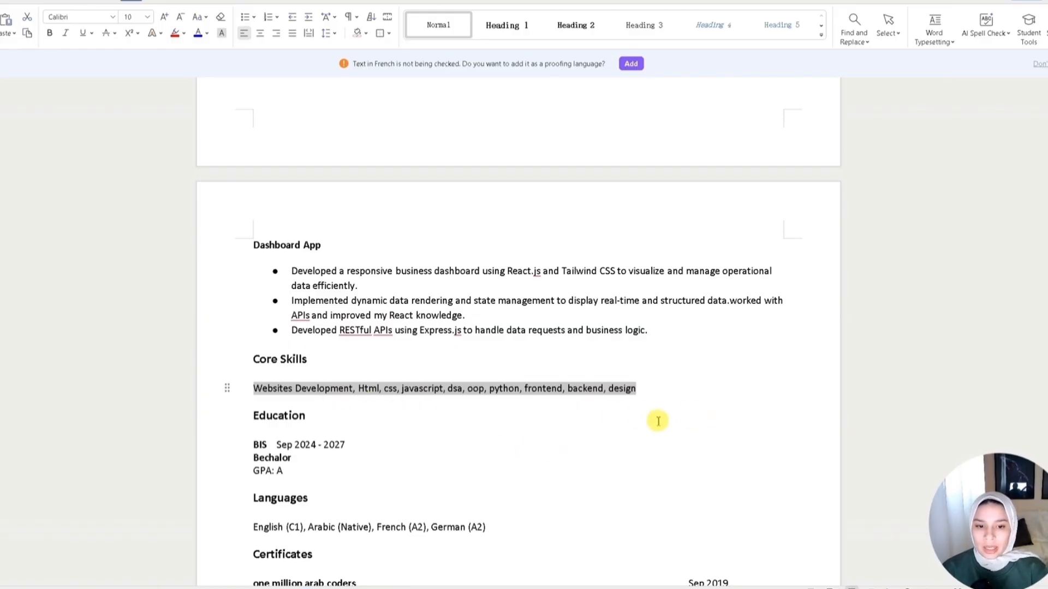
click(644, 389)
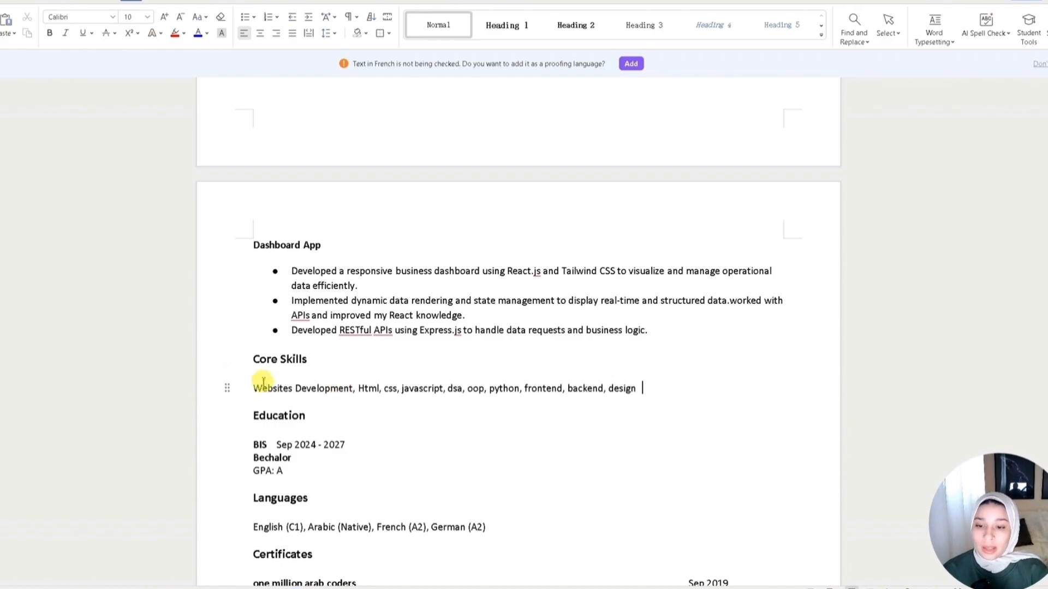
drag(254, 391, 349, 389)
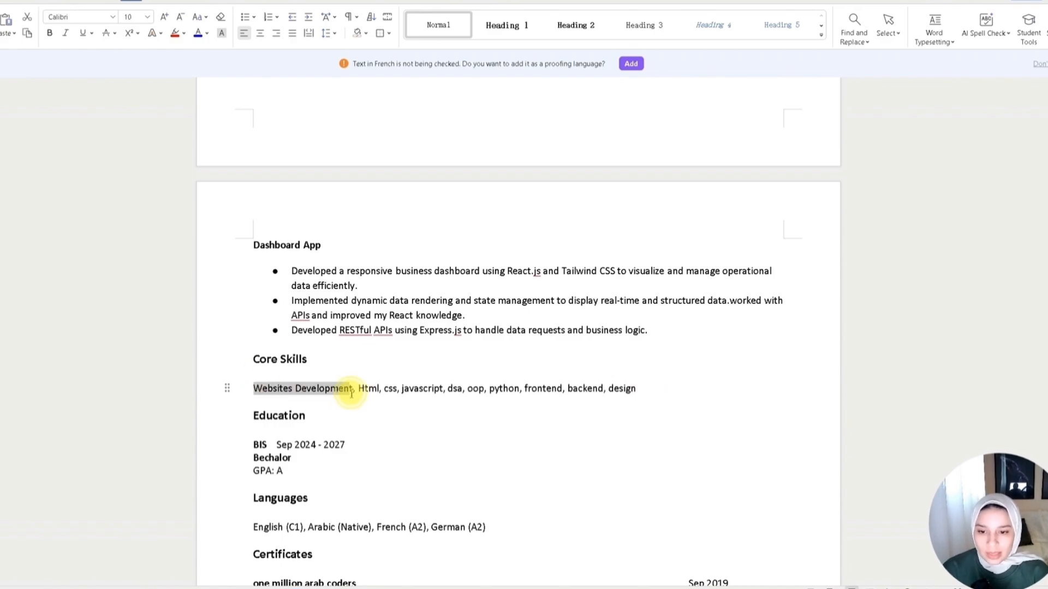
click(662, 393)
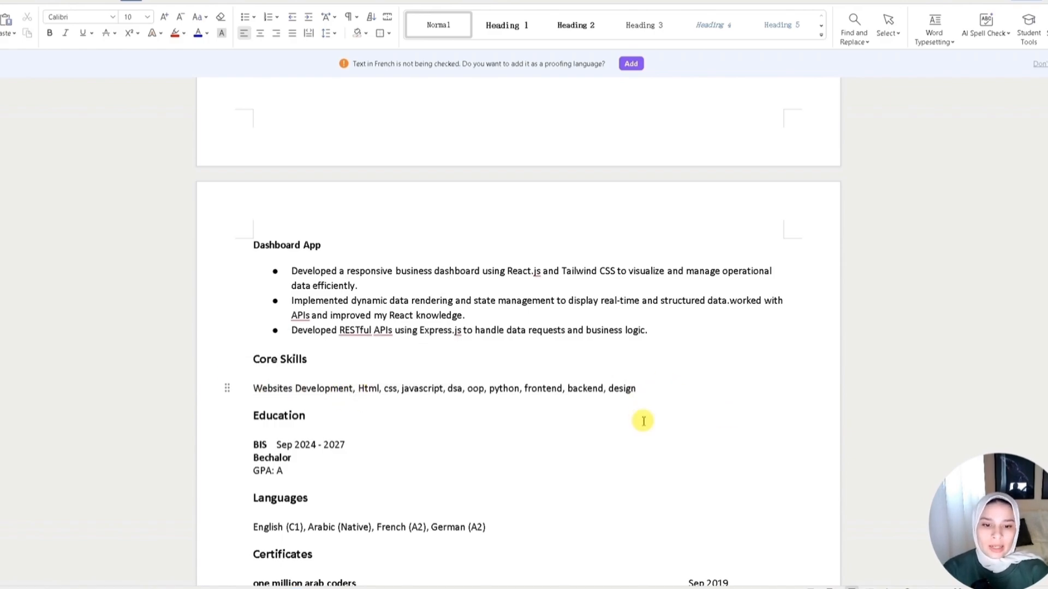
drag(638, 388, 610, 389)
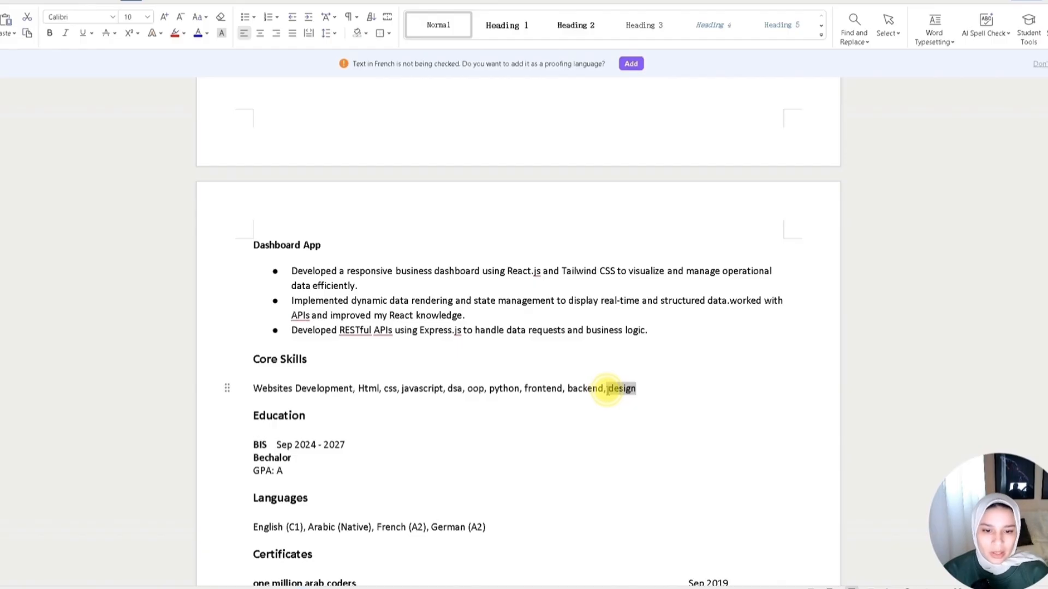
double_click(585, 389)
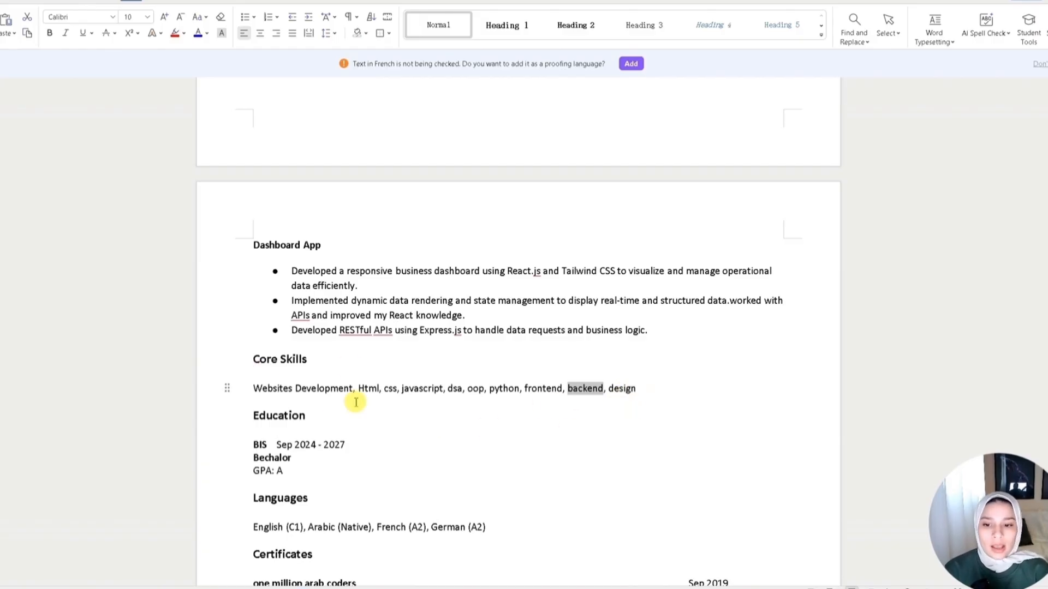
- Review ChatGPT's ATS-optimized skills list, selecting the Frontend Development skills while reading
click(666, 388)
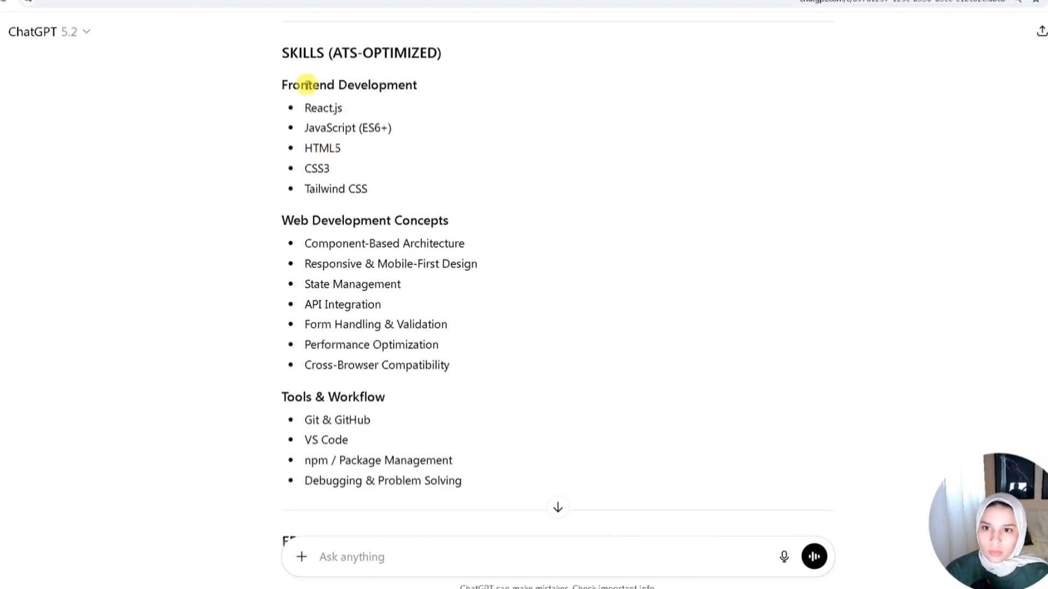
drag(305, 107, 386, 192)
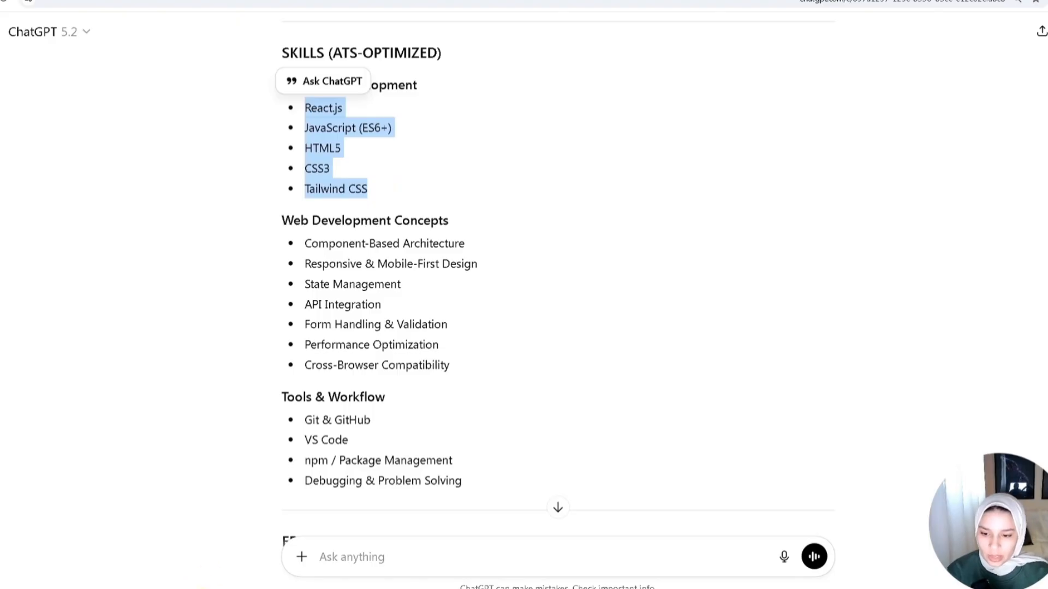
key(alt+Tab)
- Replace the abbreviation dsa in the Core Skills line with data structures & algorithms
click(426, 365)
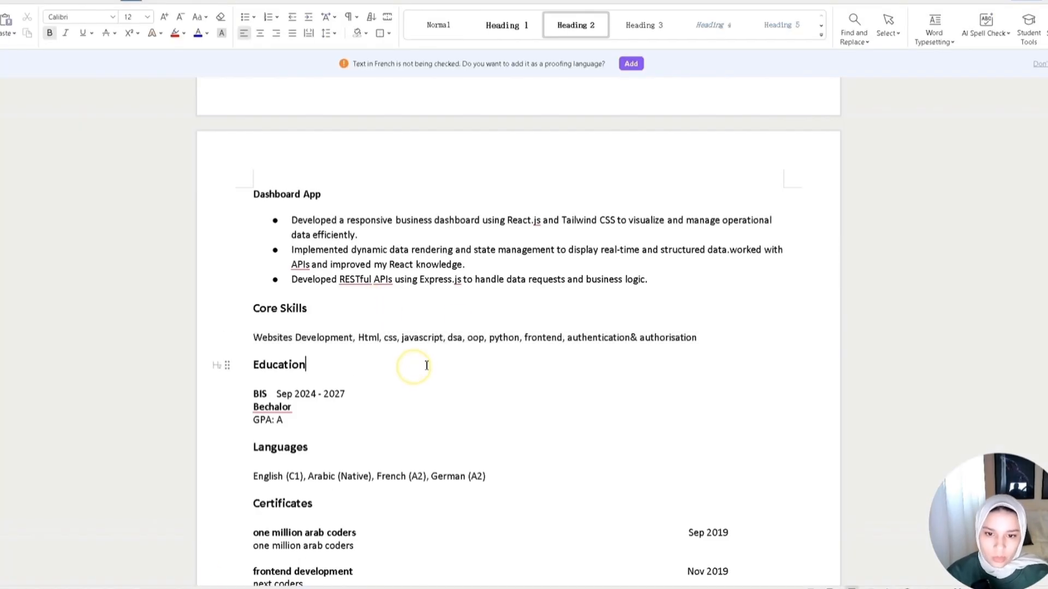
double_click(448, 338)
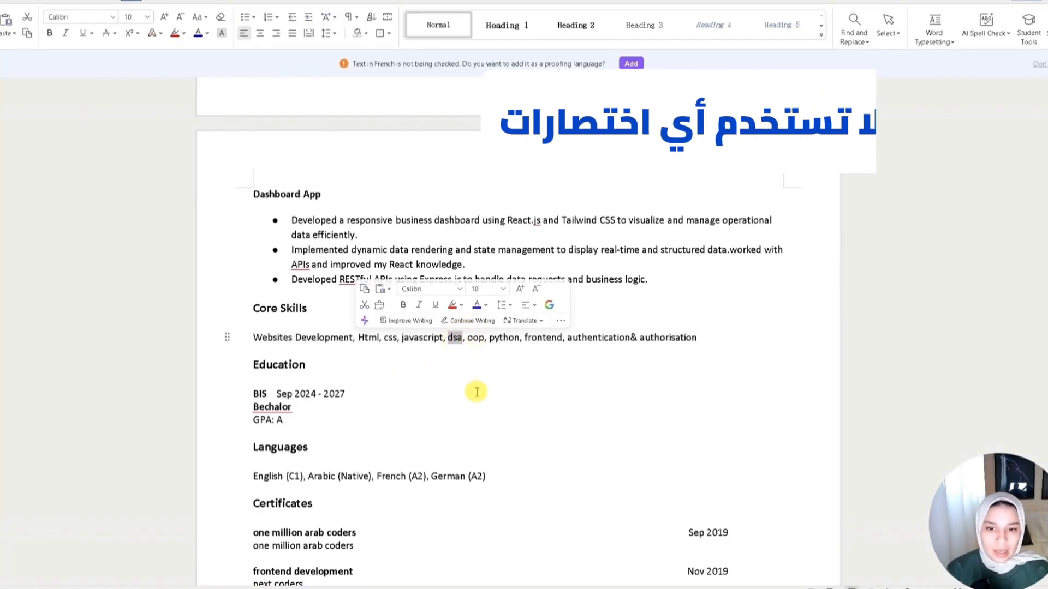
text(data structure)
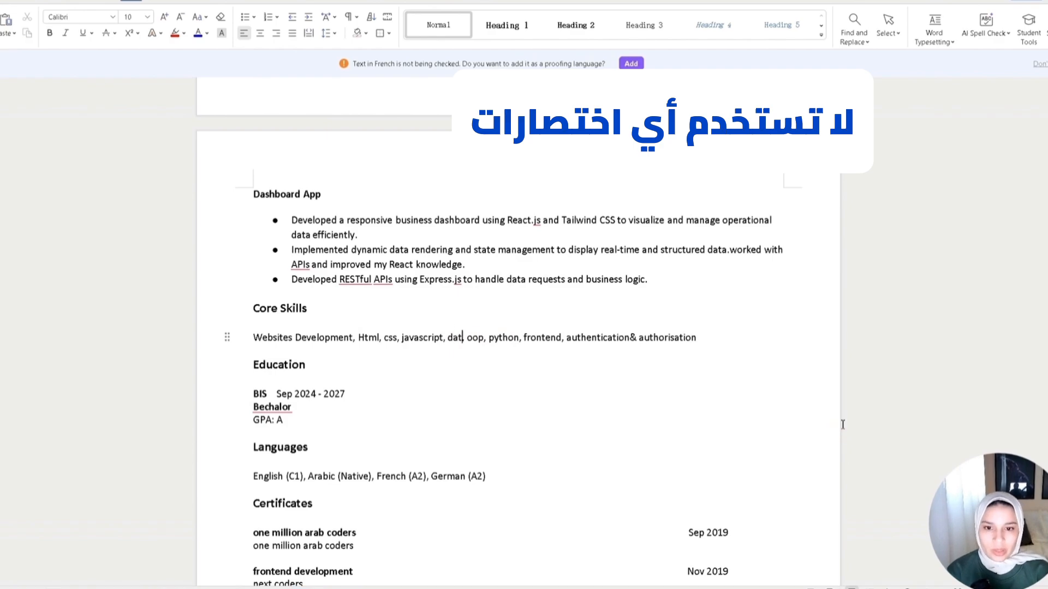
text(s & algorithms)
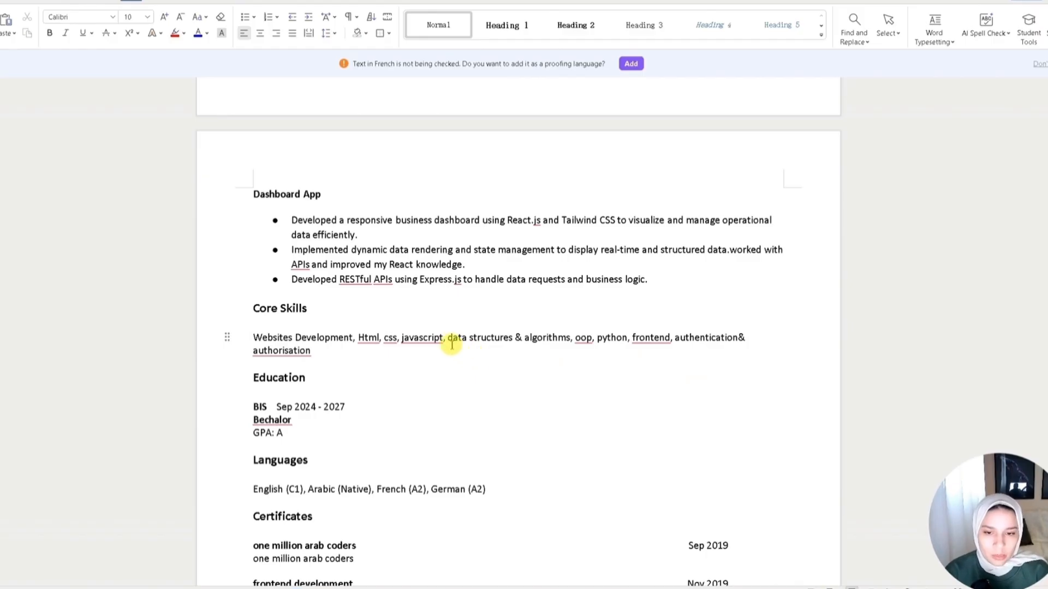
- Rewrite the Core Skills line as HTML5, CSS3, Javascript, TailwindCss, Dats structures, Algorithms, UI/UX, Scalable code, Maintanble Code, CRUD, Mongodb, ExpressJS, React.js
drag(446, 336, 570, 340)
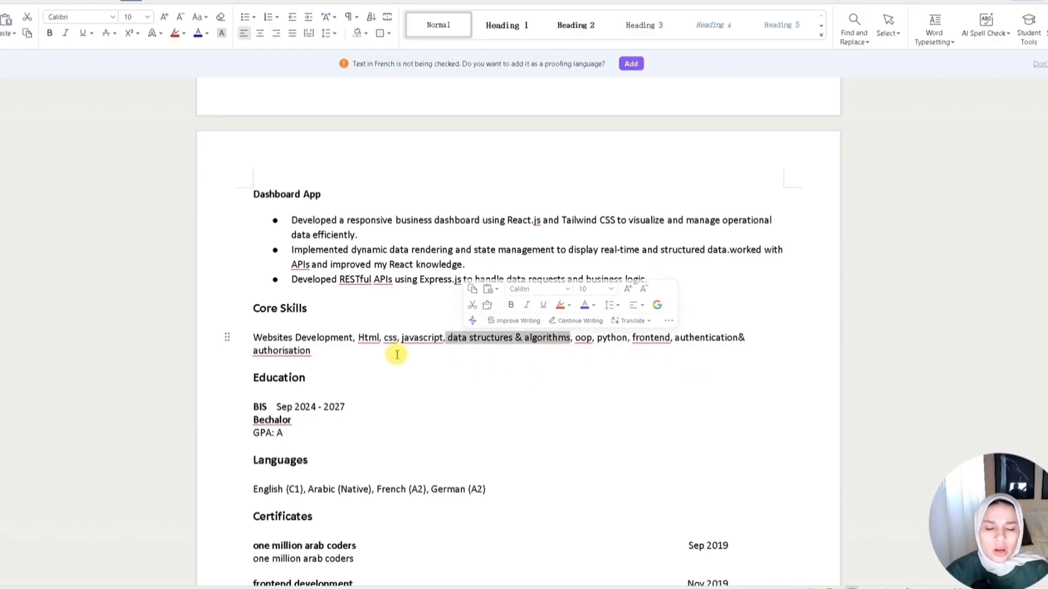
click(573, 338)
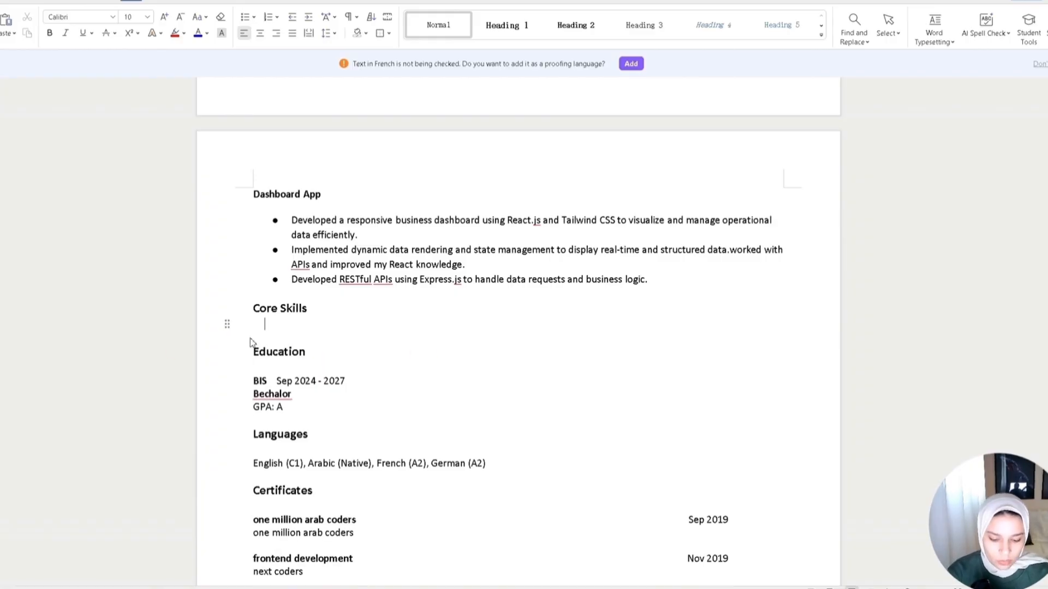
text(HTML5, CSS3,)
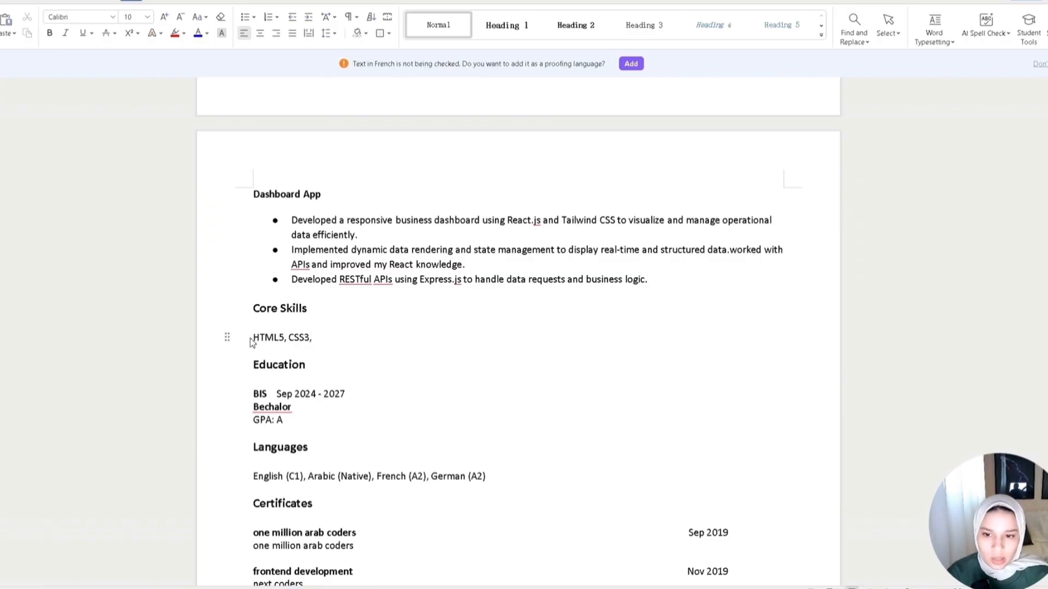
text(Javascript, TailwindCss, Dats structures, Algorithm)
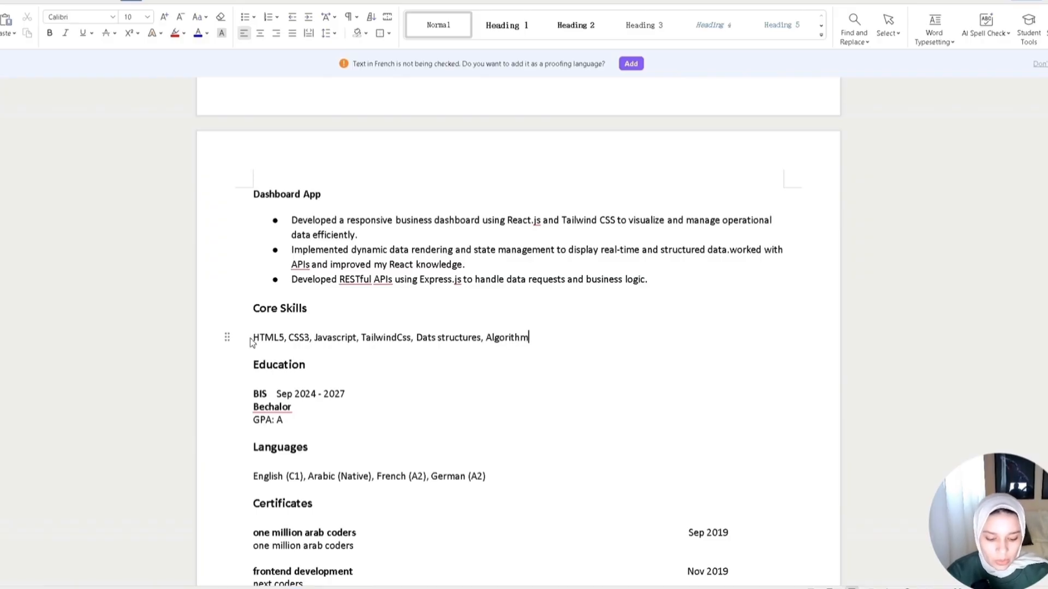
text(s, UI/UX, Scalable code, Maintanble Code, CRUD, Mongodb, ExpressJS, React.js)
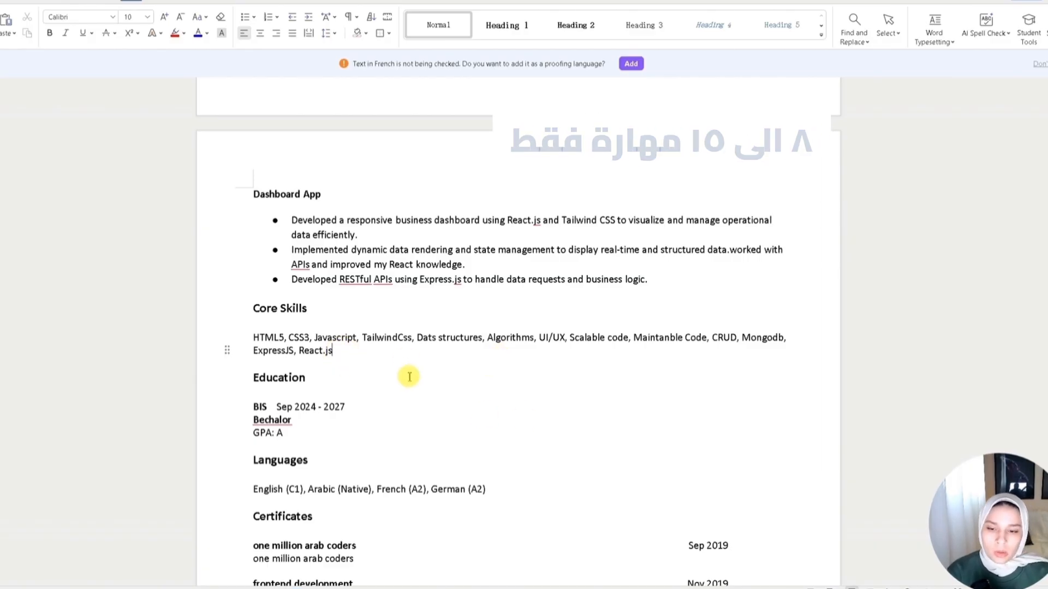
drag(334, 353, 249, 340)
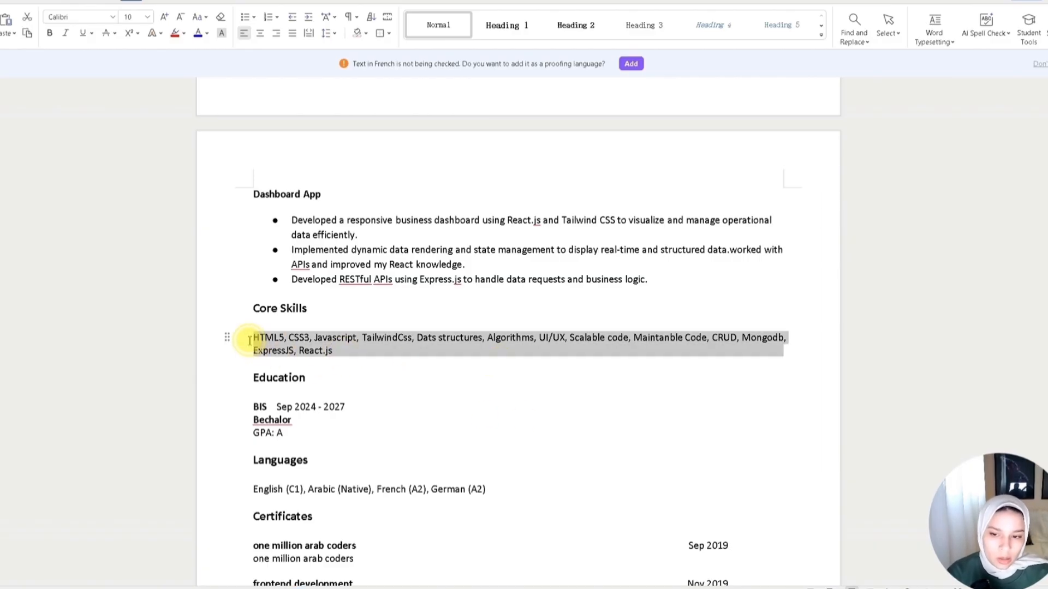
click(357, 362)
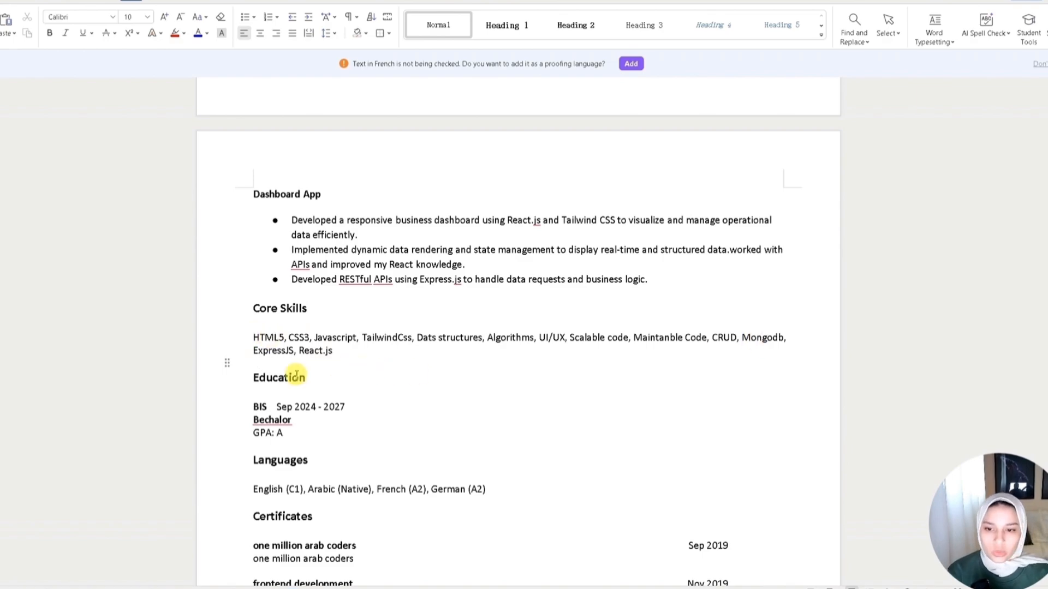
- Replace the degree abbreviation BIS in the Education section with Business Information Systems
scroll(332, 435, down, 2)
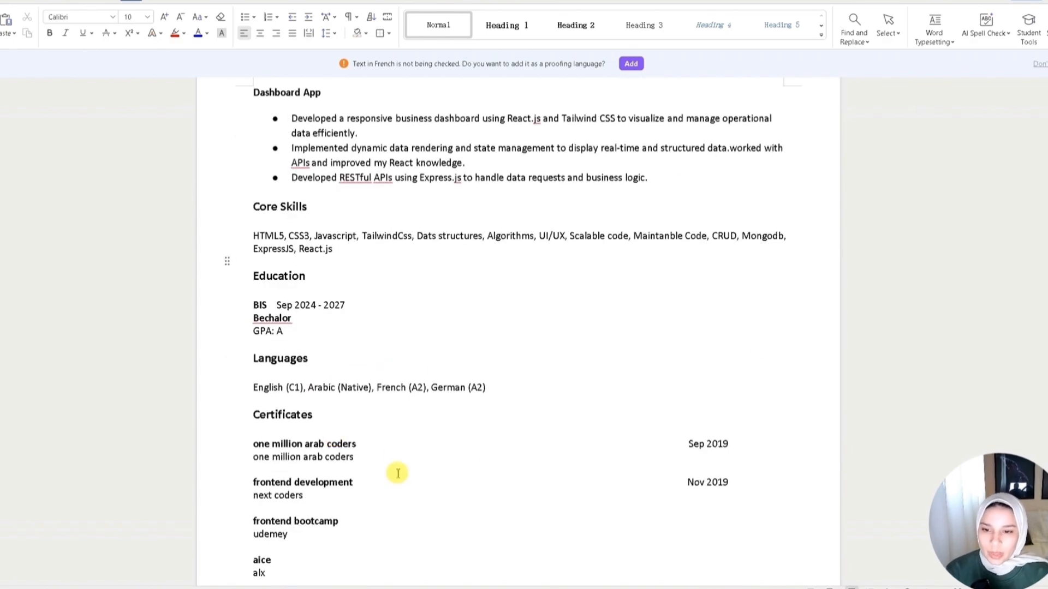
scroll(426, 448, down, 1)
click(262, 252)
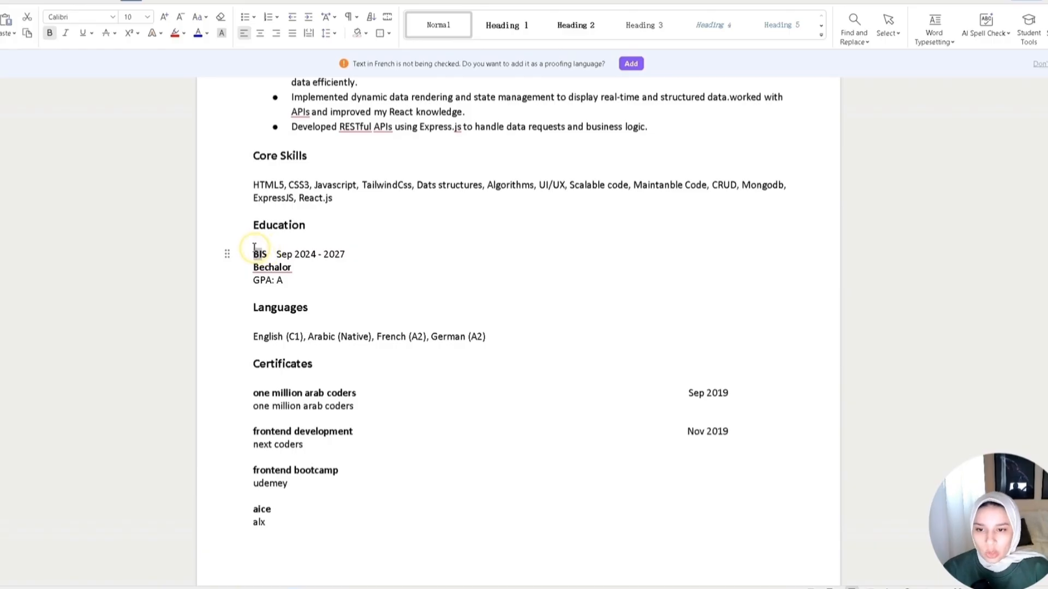
double_click(255, 251)
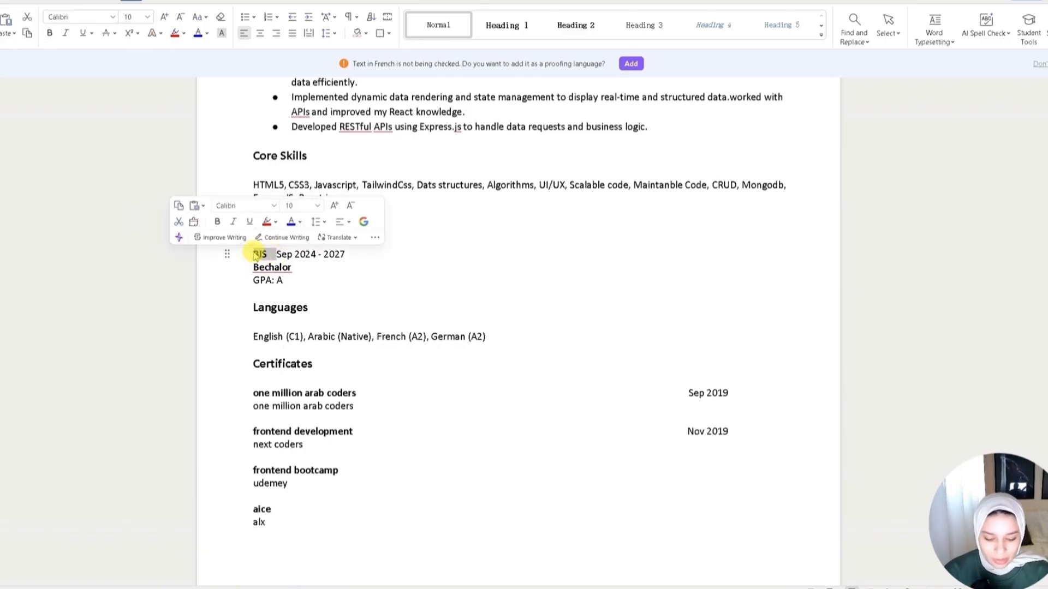
text(Business Information Systems)
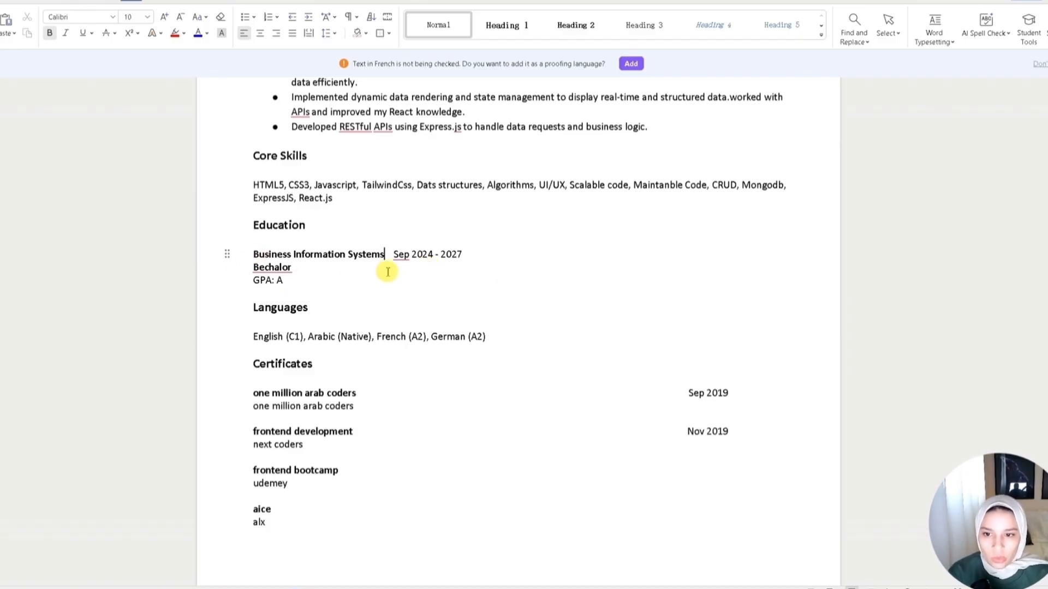
click(308, 266)
key(ctrl+z)
- Delete French (A2) and German (A2) from the Languages line
scroll(264, 271, down, 1)
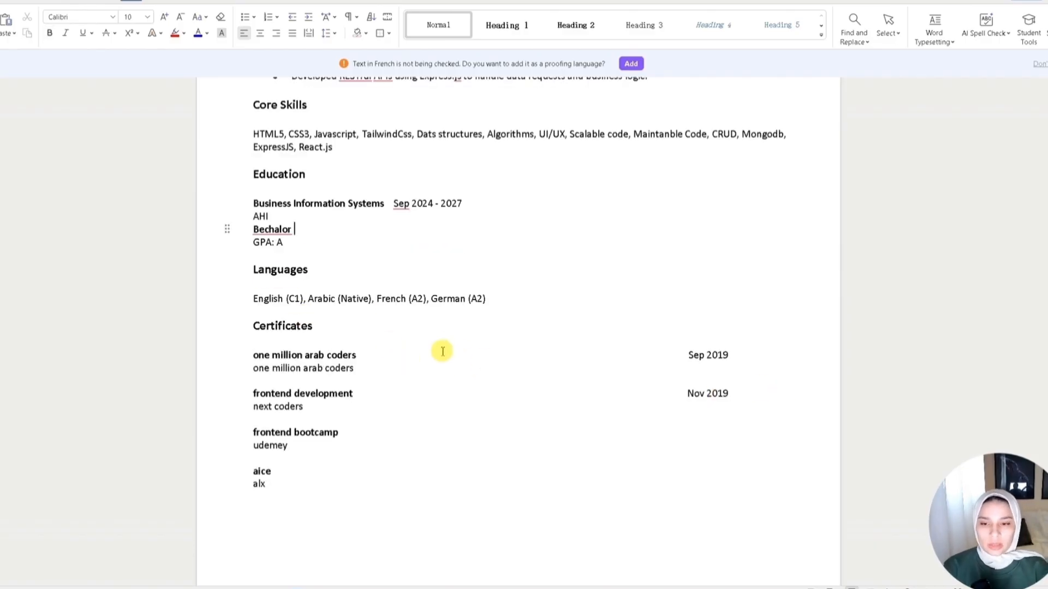
scroll(461, 354, down, 2)
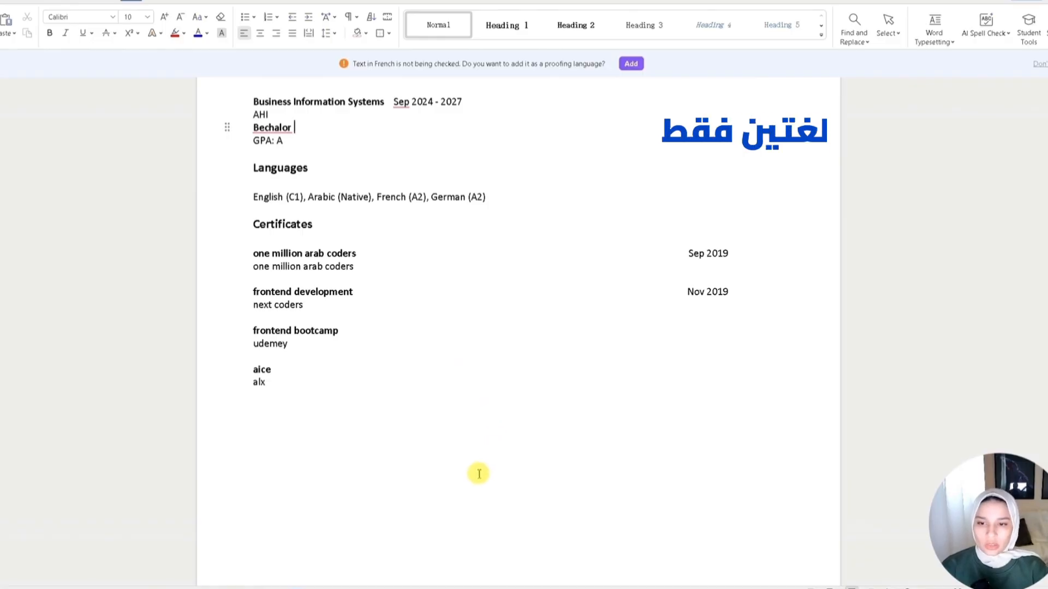
scroll(476, 472, up, 1)
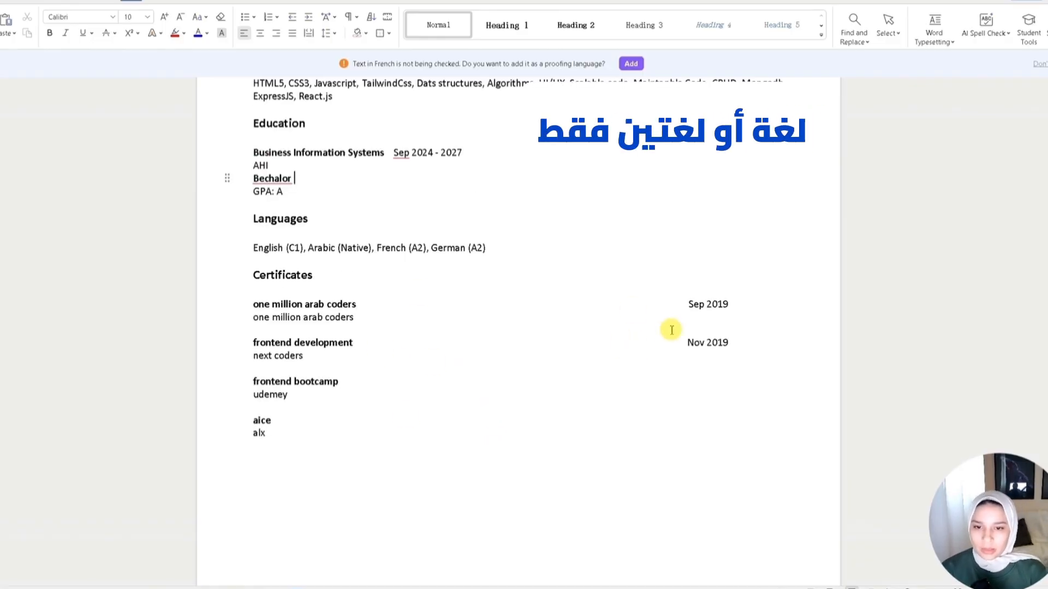
drag(251, 255, 491, 248)
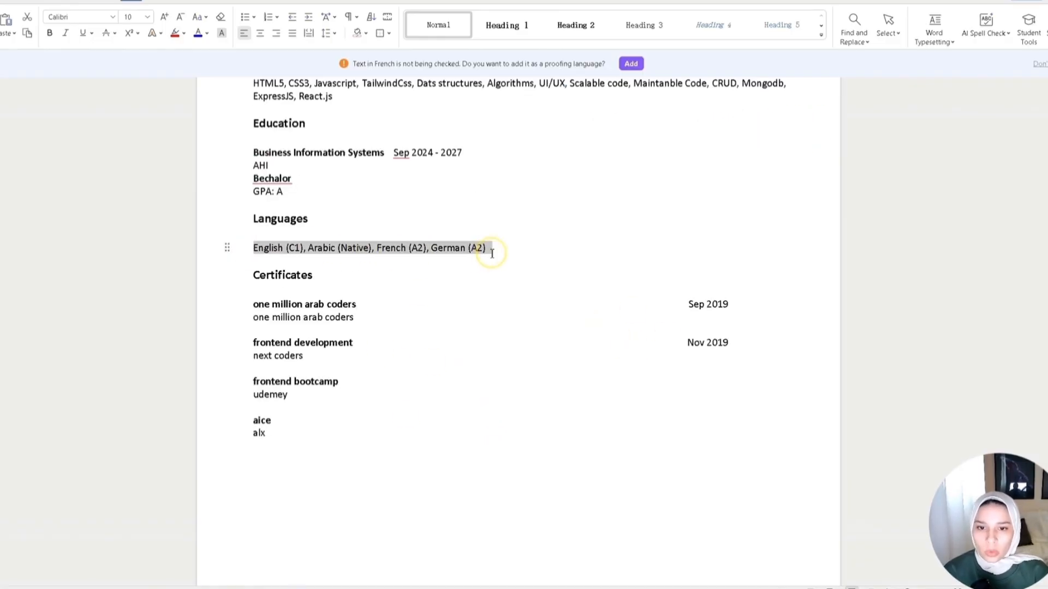
click(539, 263)
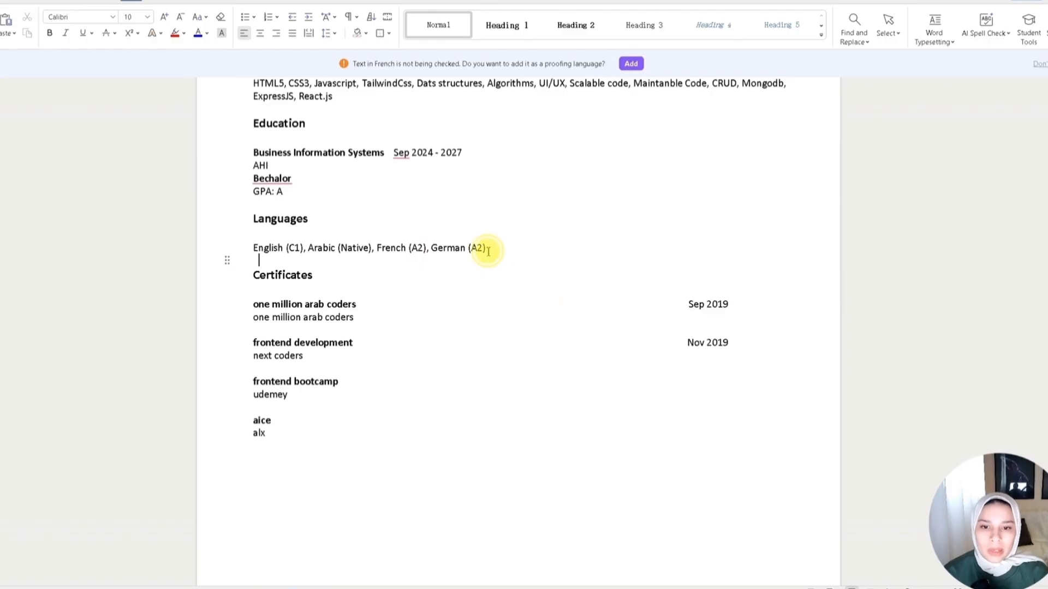
drag(489, 251, 429, 248)
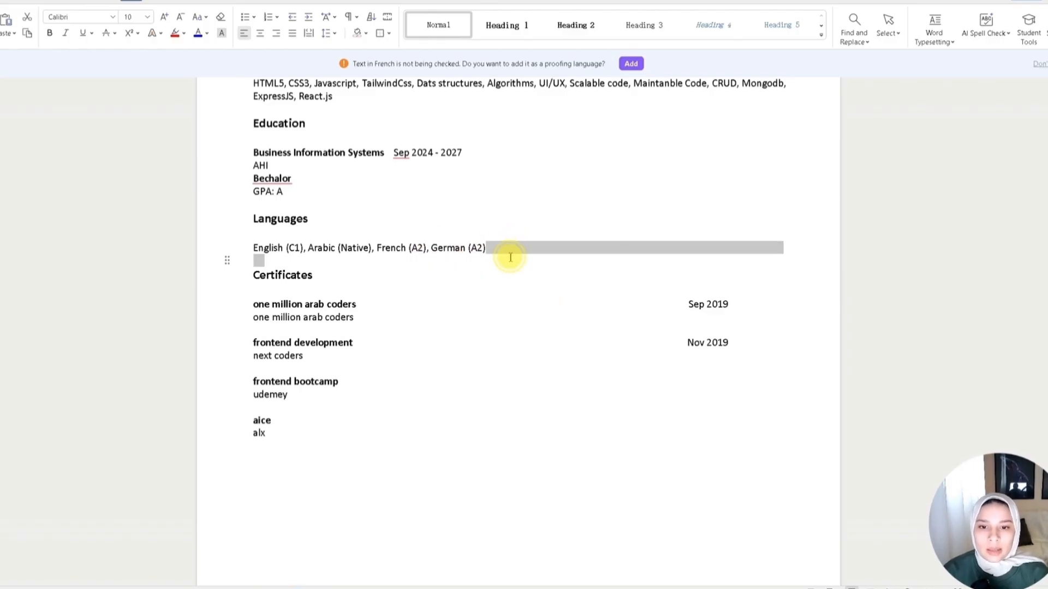
click(487, 248)
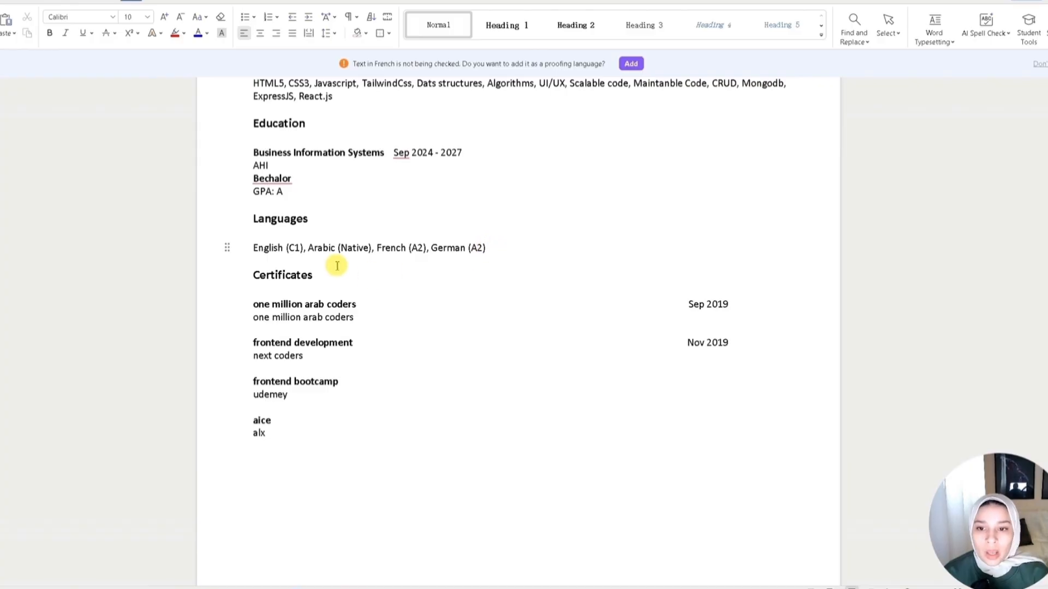
drag(490, 251, 388, 251)
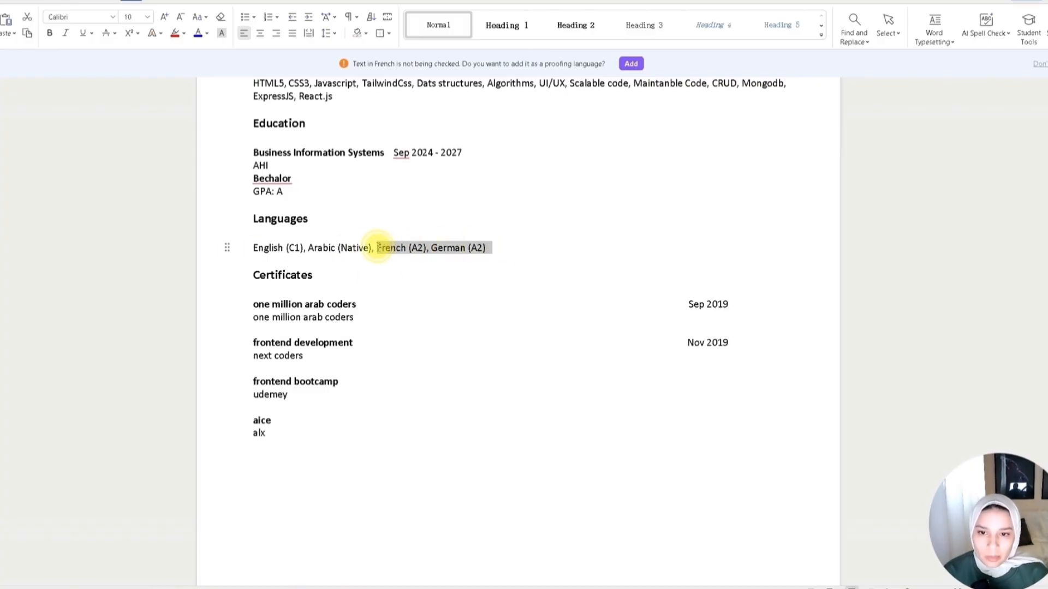
key(BackSpace)
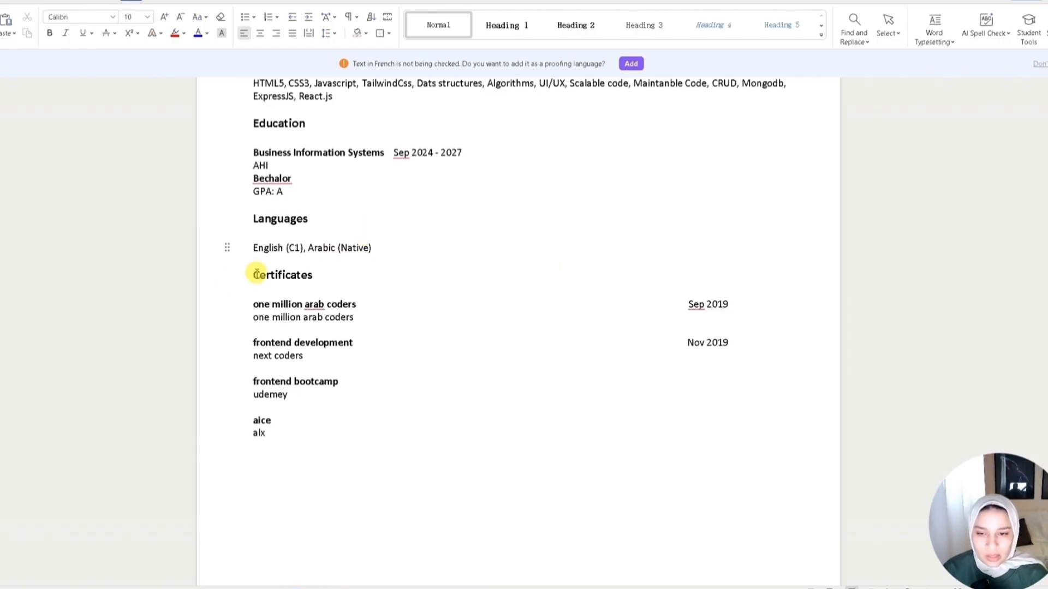
- Delete the Nov 2019 and Sep 2019 dates from the certificate entries
key(Down)
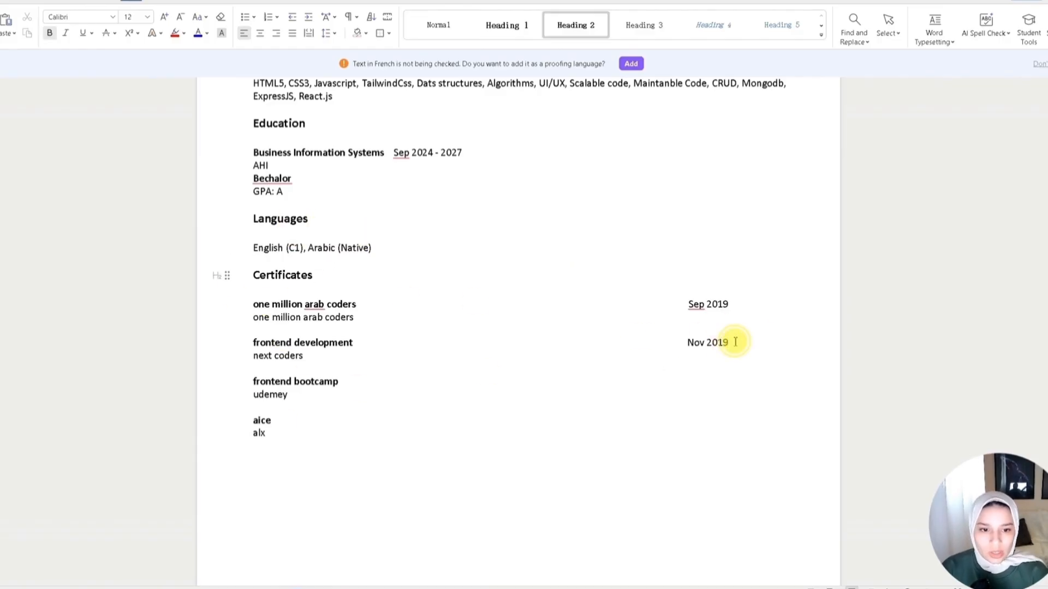
drag(734, 342, 660, 346)
click(344, 393)
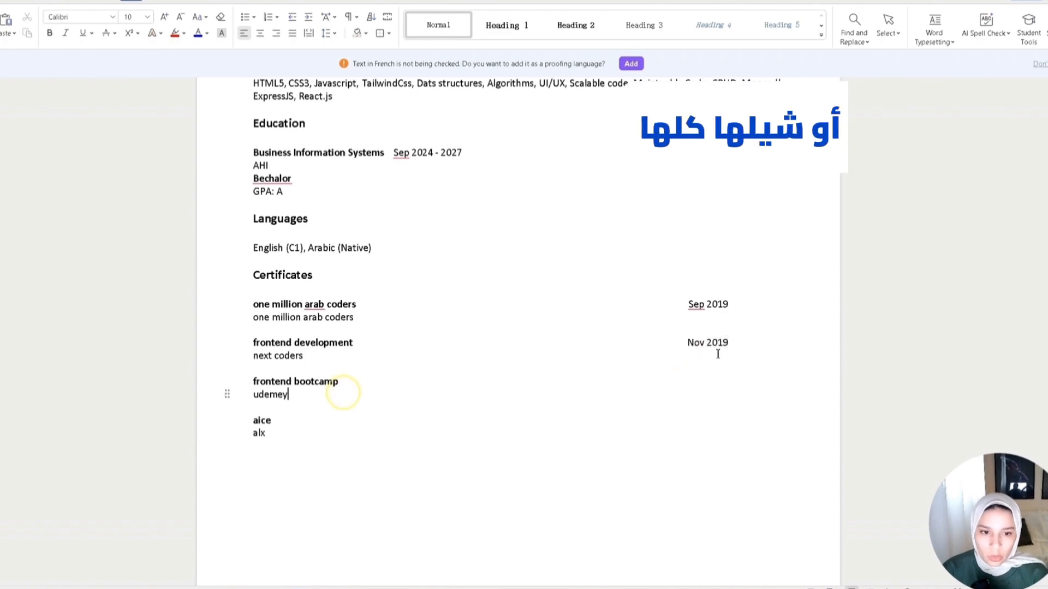
click(697, 341)
drag(682, 343, 737, 343)
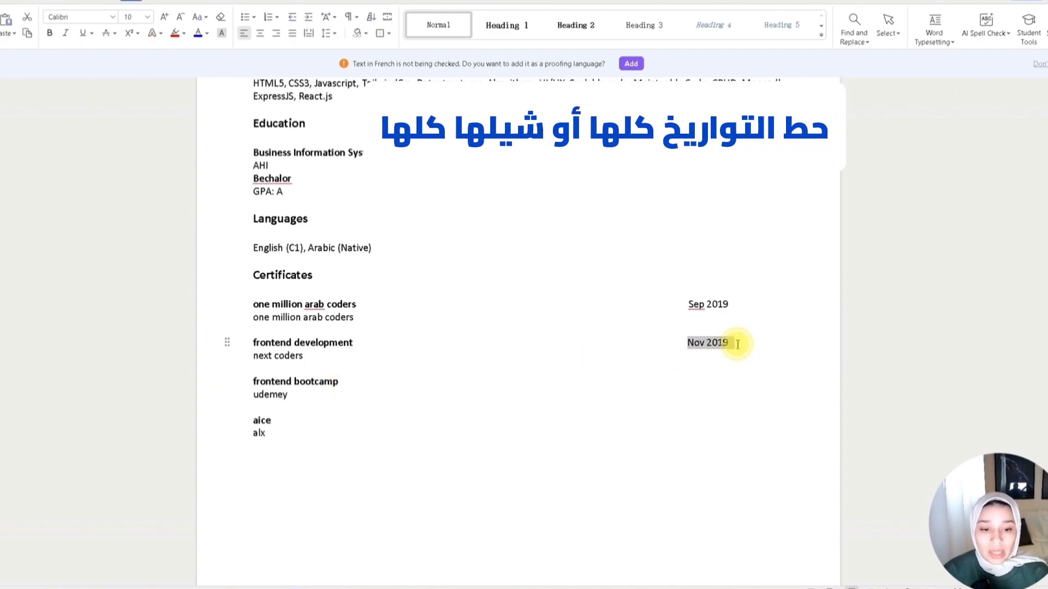
key(BackSpace)
drag(685, 304, 730, 304)
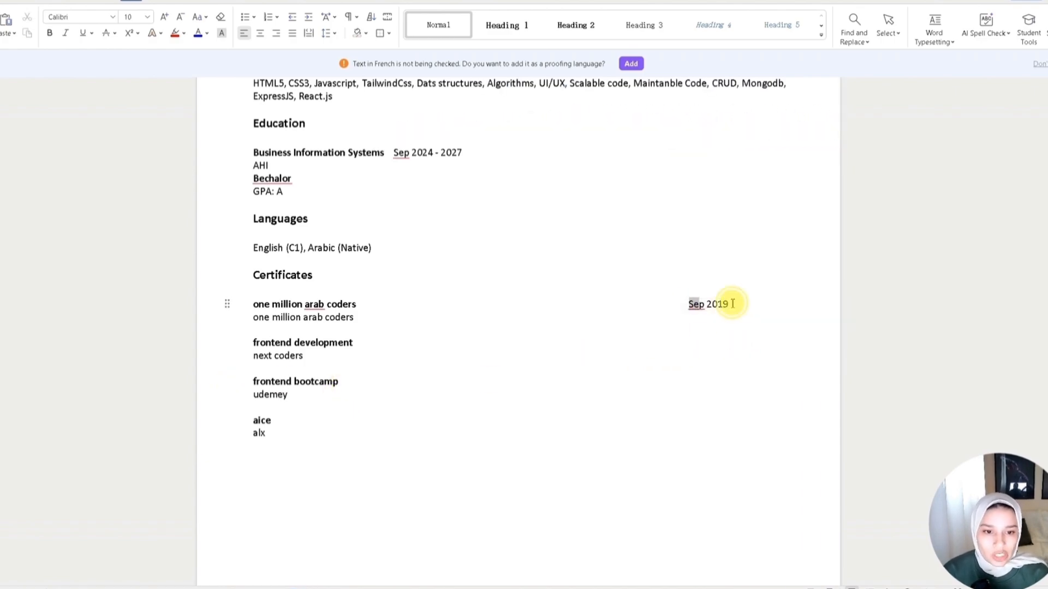
key(BackSpace)
- Delete the frontend development, frontend bootcamp and aice certificate entries, keeping only the one million arab coders certificate
drag(273, 440, 279, 461)
click(400, 356)
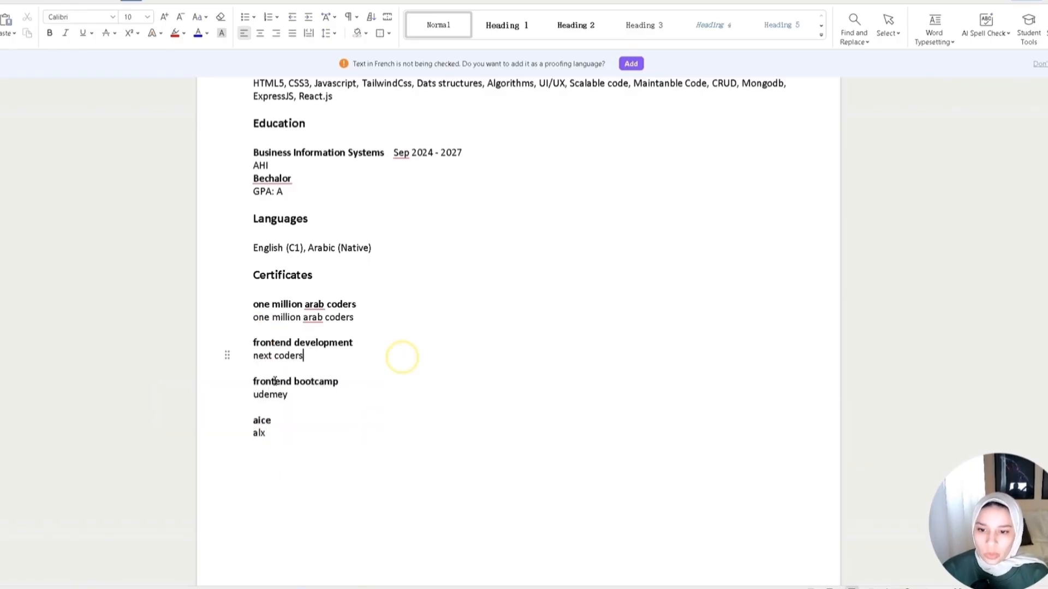
click(273, 381)
click(283, 349)
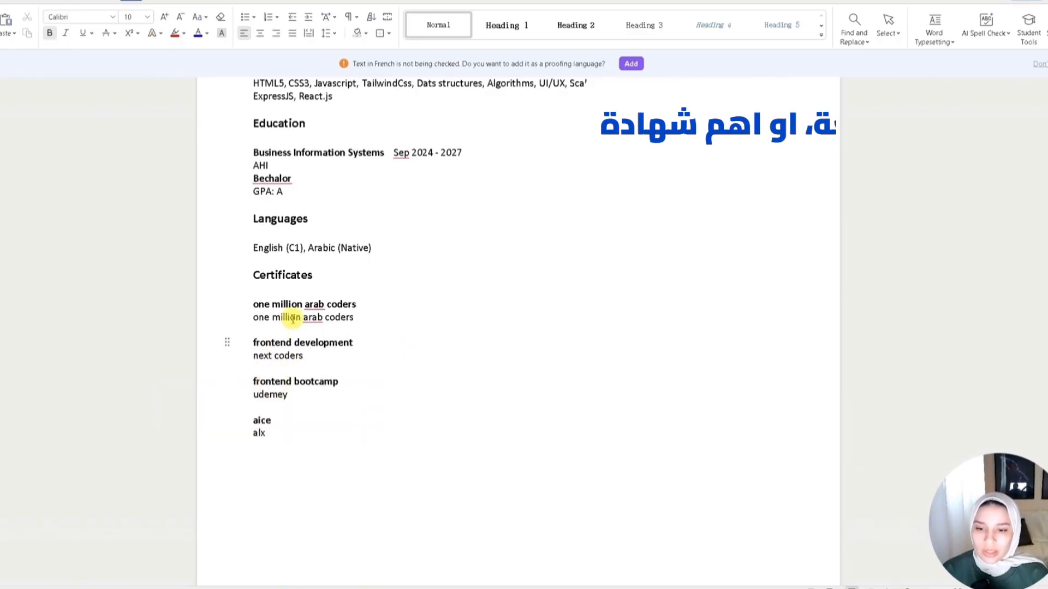
drag(355, 318, 256, 309)
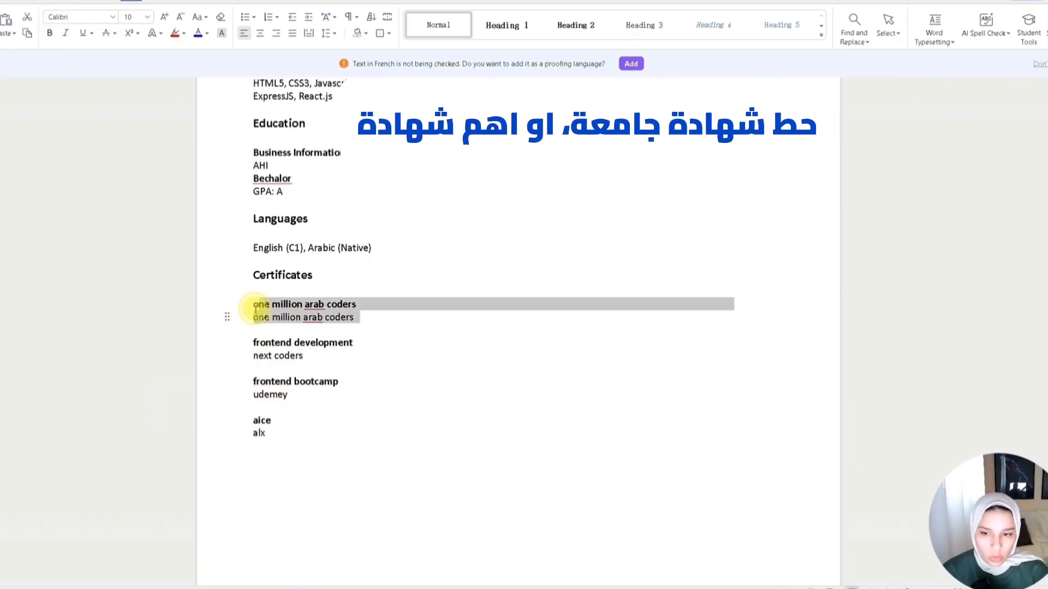
click(322, 366)
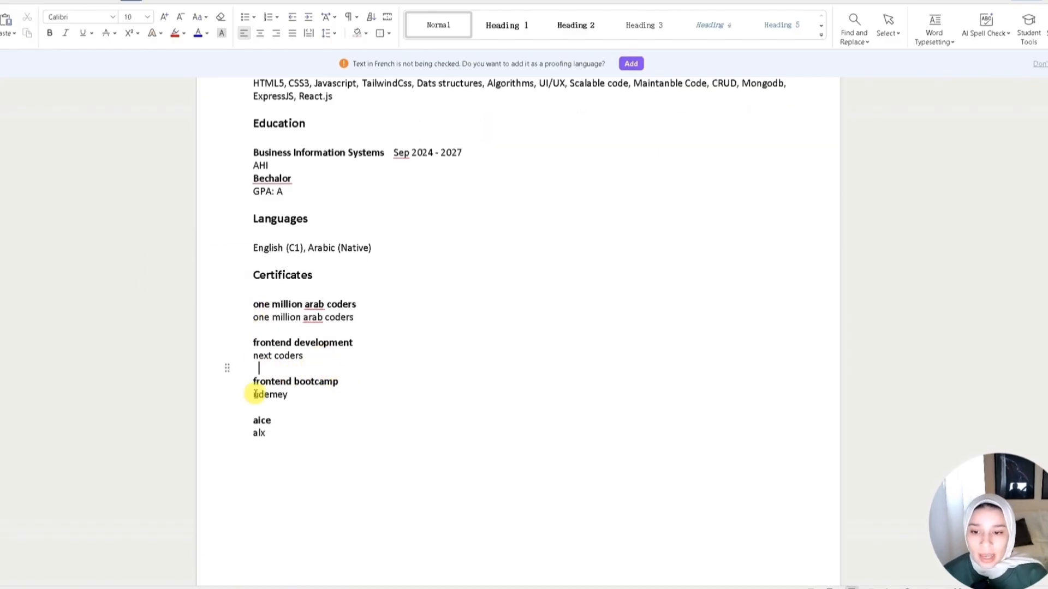
click(289, 465)
drag(276, 409, 252, 335)
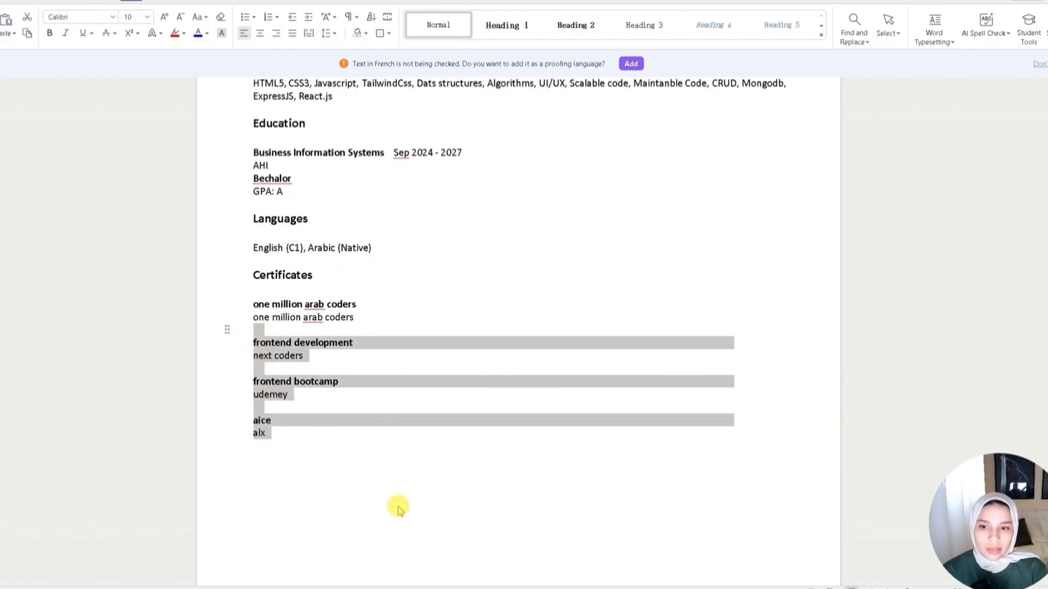
key(BackSpace)
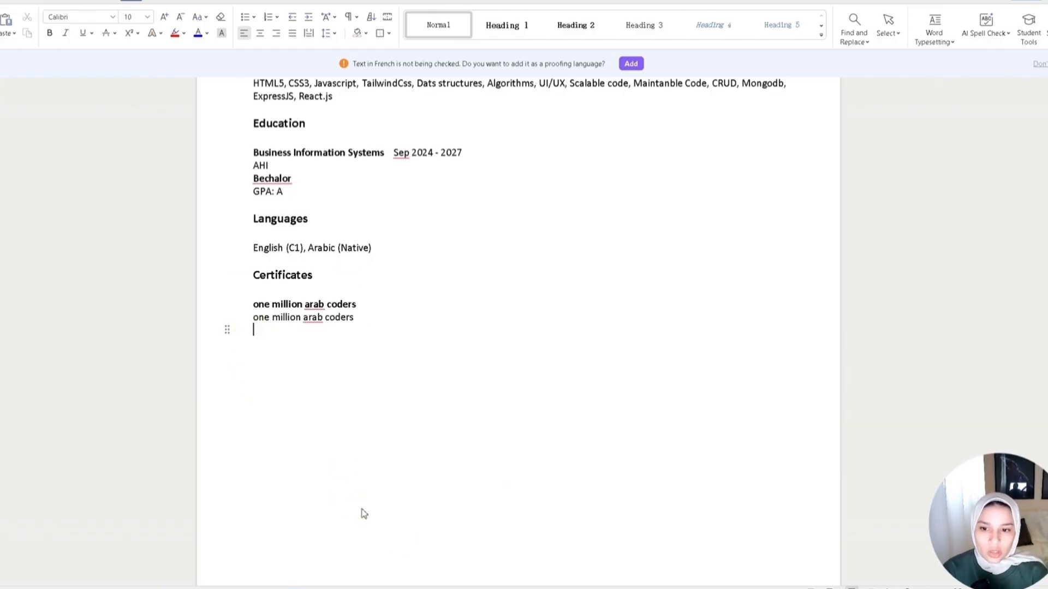
- Replace the certificate's subtitle line with Fullstack Web Development
drag(360, 318, 252, 319)
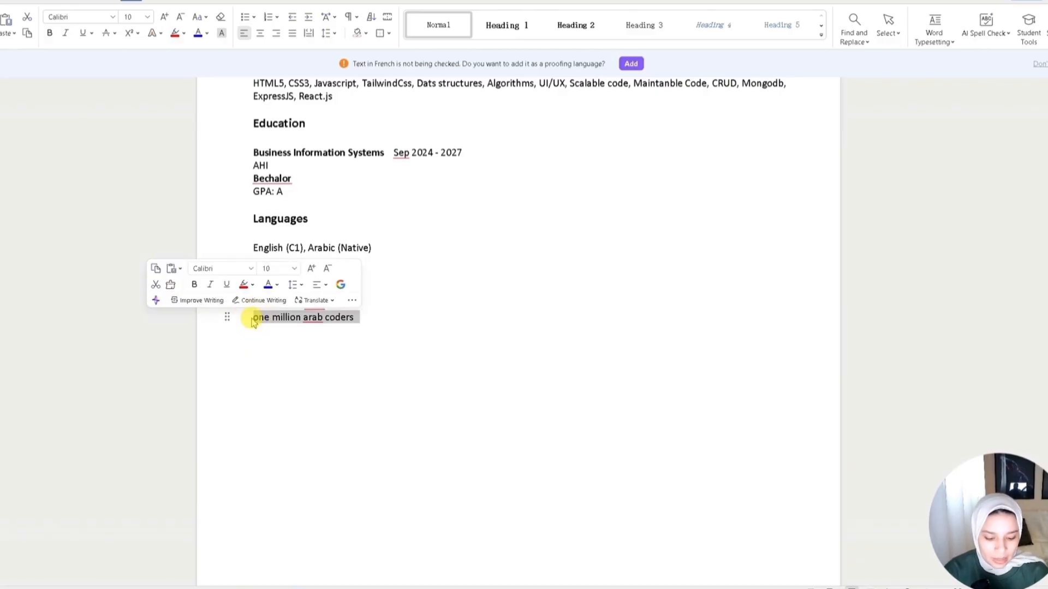
text(Fu)
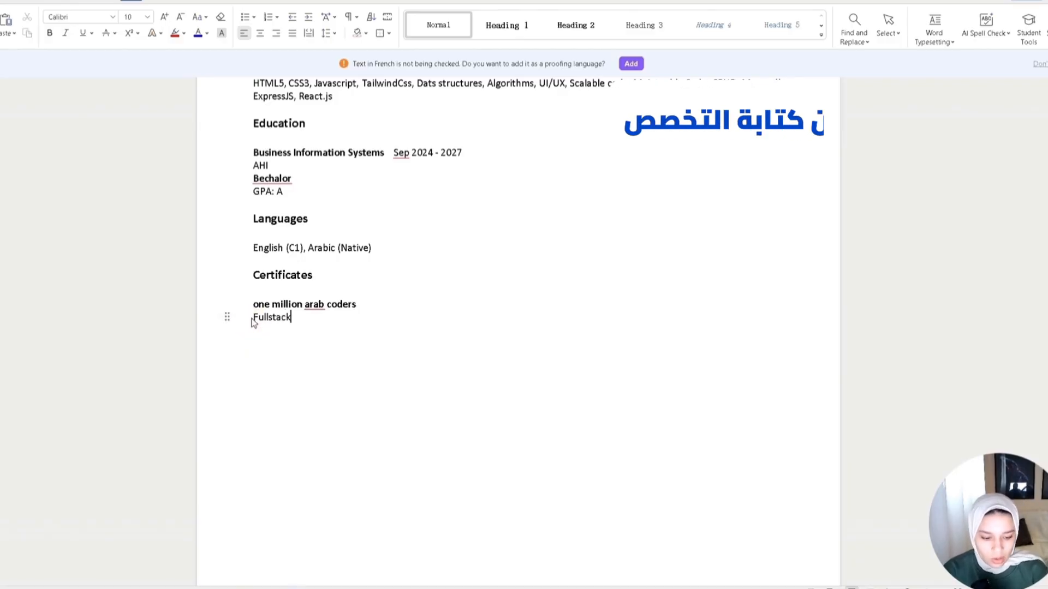
text(llstack)
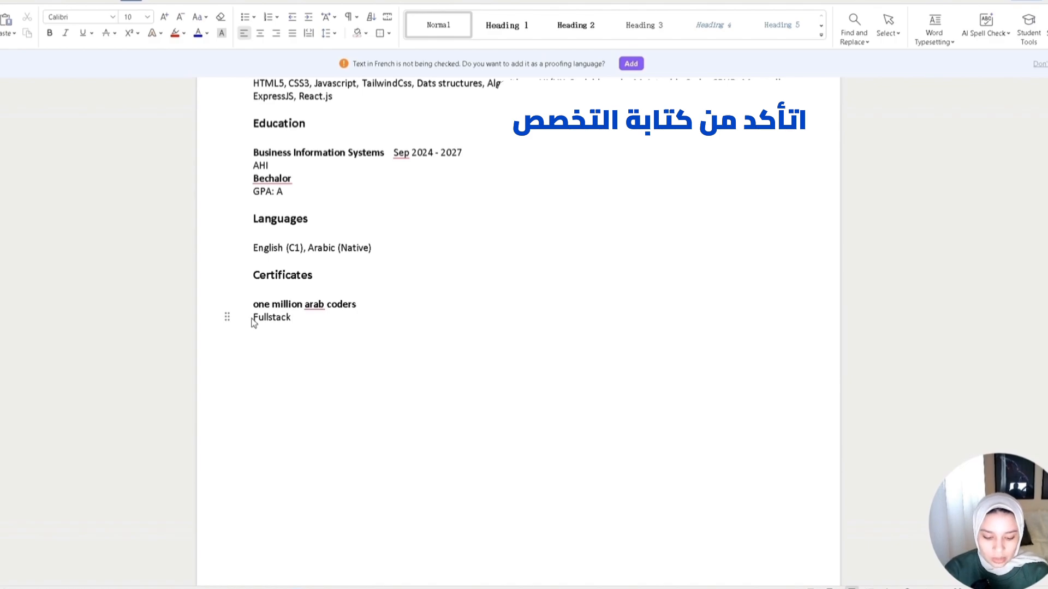
text( Web Development)
- Capitalize the certificate title words as Million, Arab and Coders
click(384, 303)
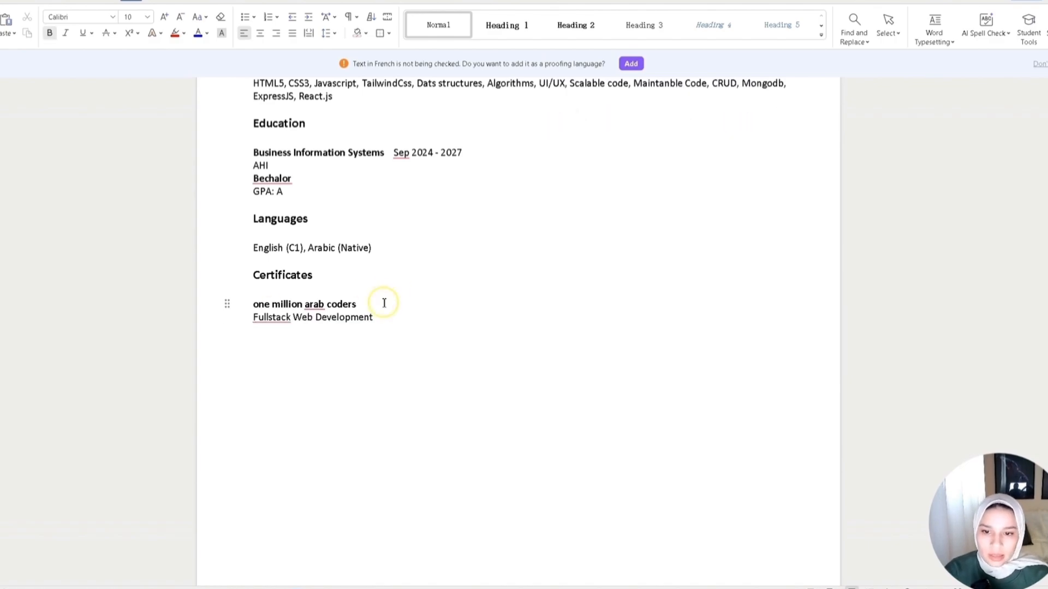
double_click(281, 305)
text(Million)
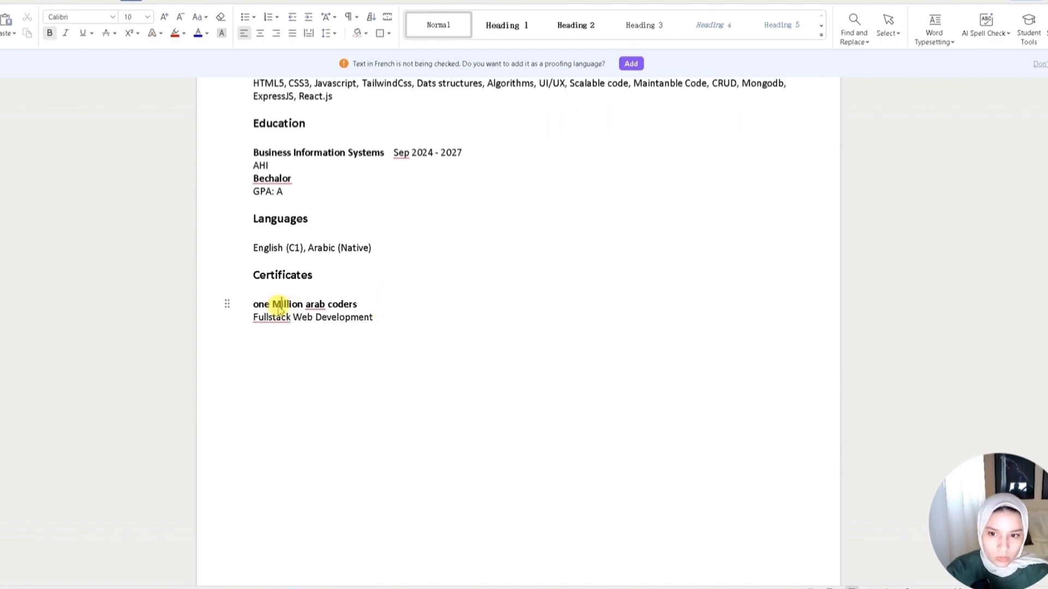
double_click(314, 304)
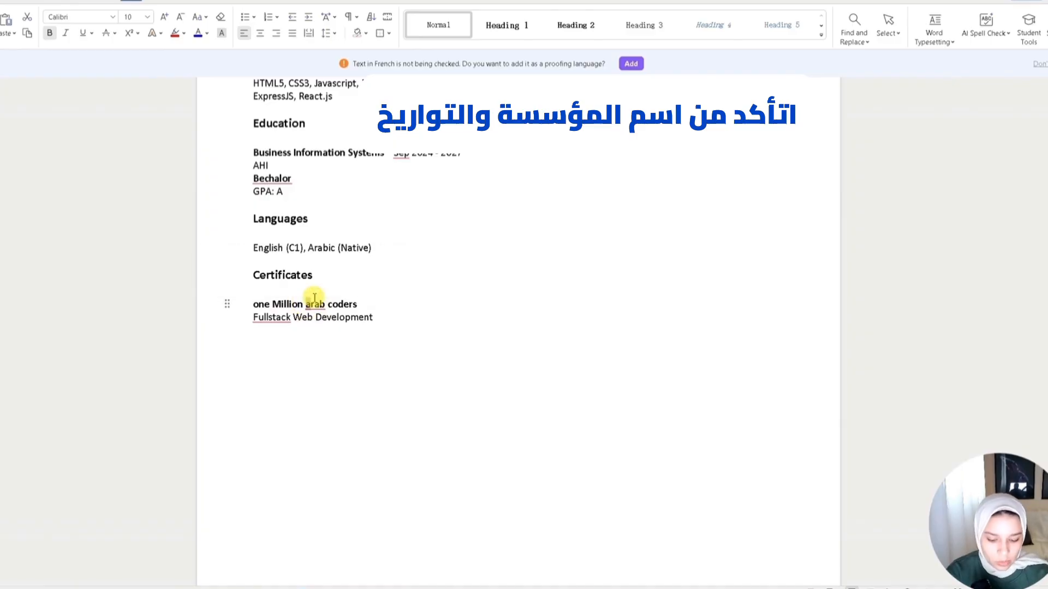
text(Arab)
double_click(336, 304)
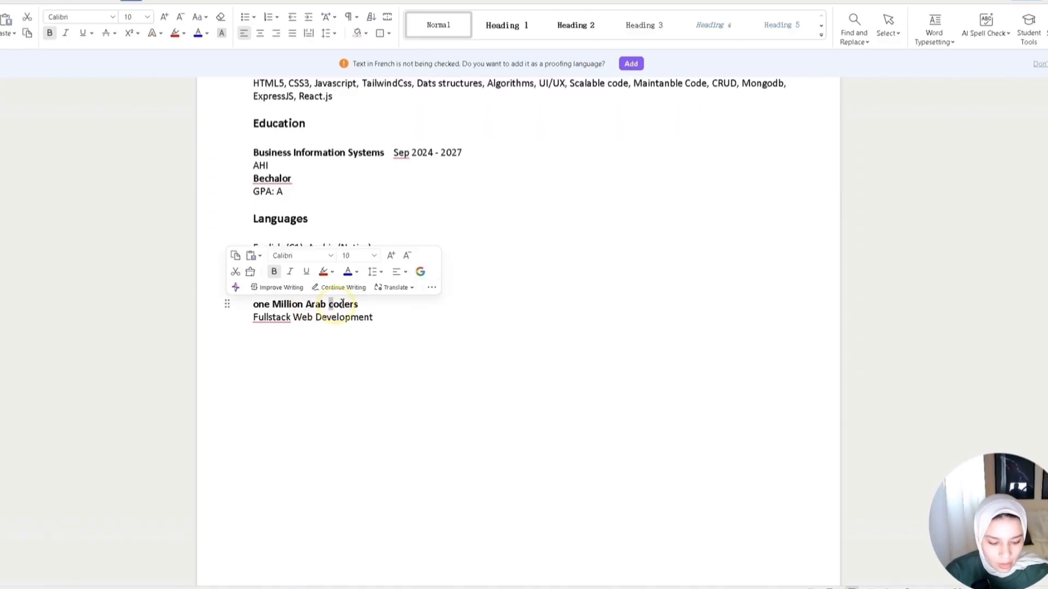
text(Coders)
- Correct the spelling of Fullstack to Full-stack using the spelling suggestion
right_click(268, 321)
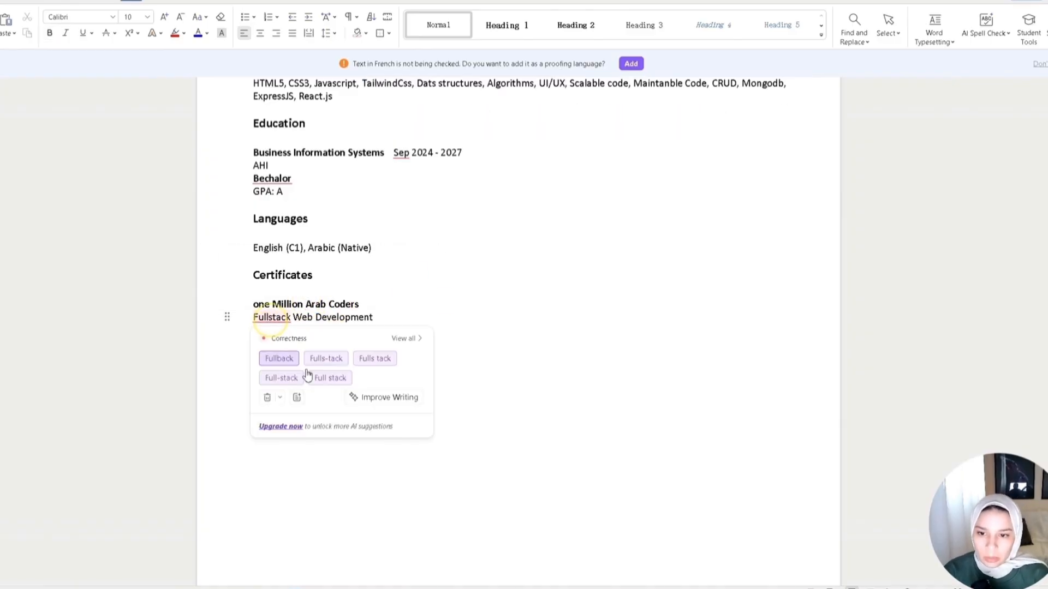
click(309, 362)
- Insert a new line above the LinkedIn link in the contact details and paste the GitHub profile link
scroll(382, 361, up, 4)
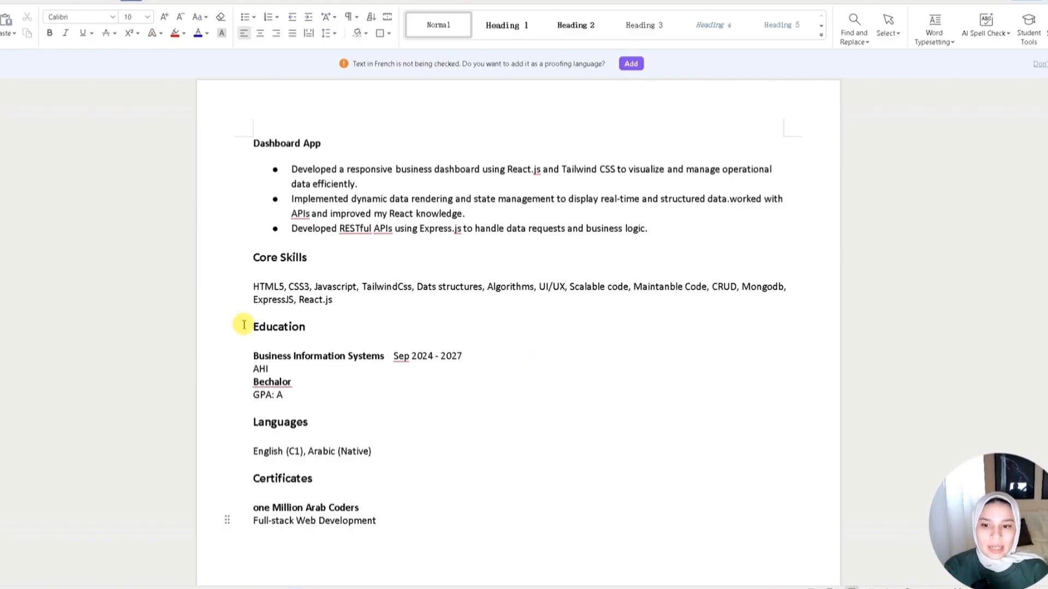
scroll(375, 470, up, 10)
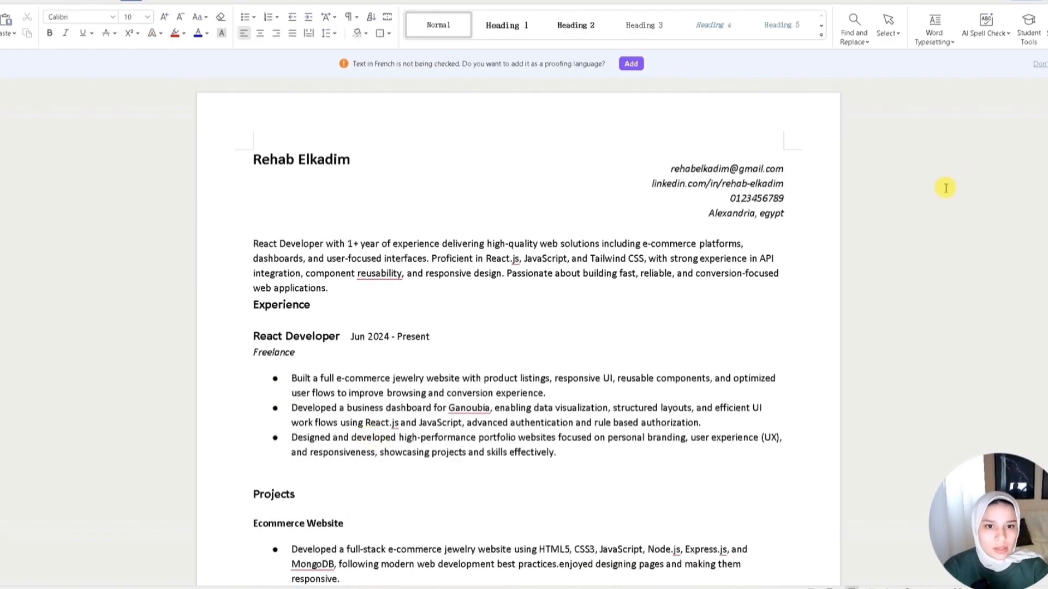
drag(652, 184, 784, 184)
click(647, 184)
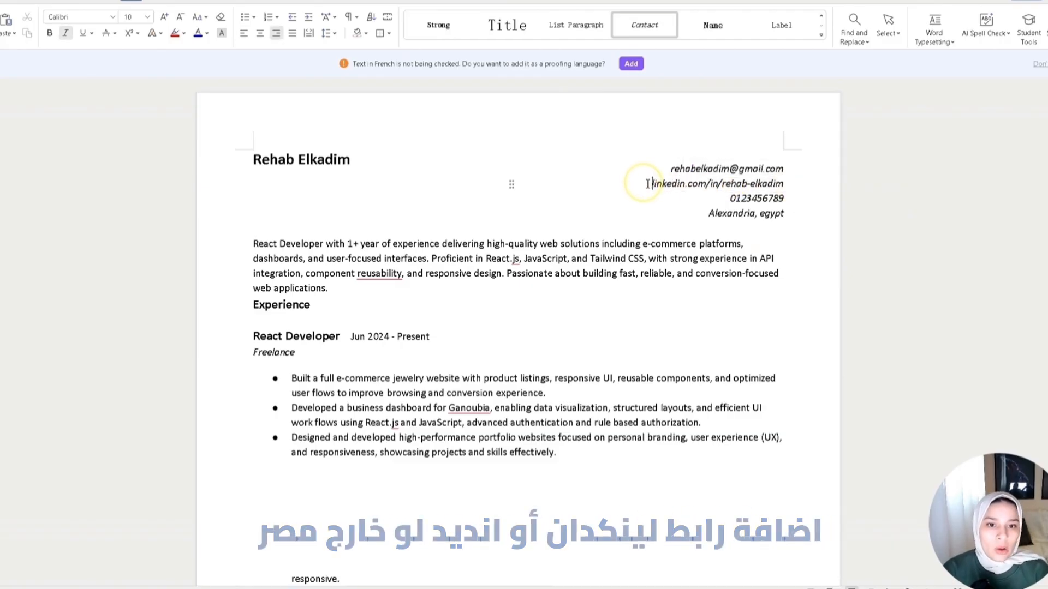
key(Return)
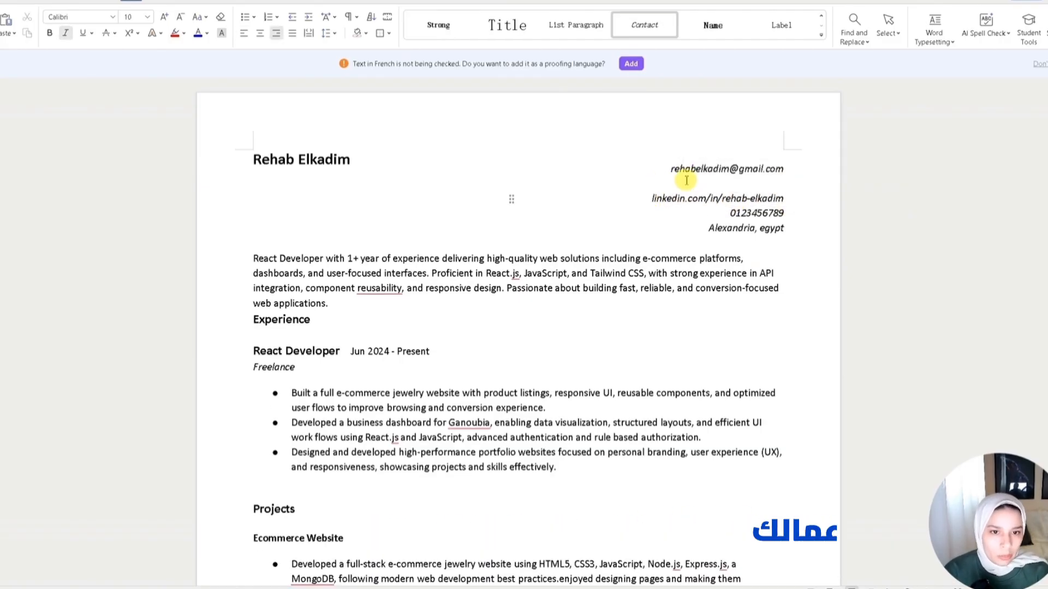
text(Github.com/rehab-elkadim)
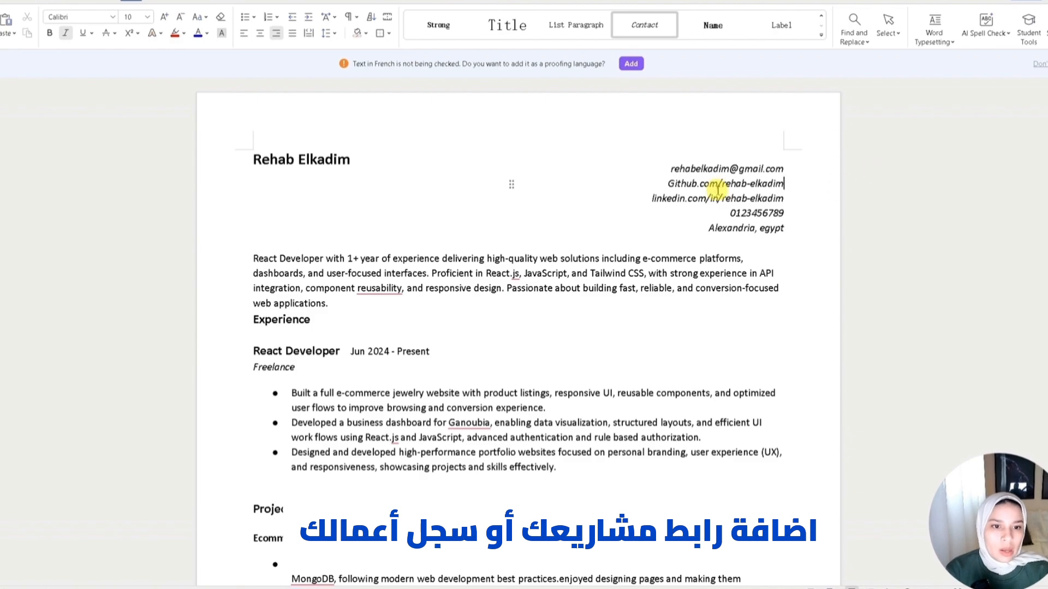
- Highlight the GitHub link and the phone number in the contact details to review them
drag(671, 185, 786, 187)
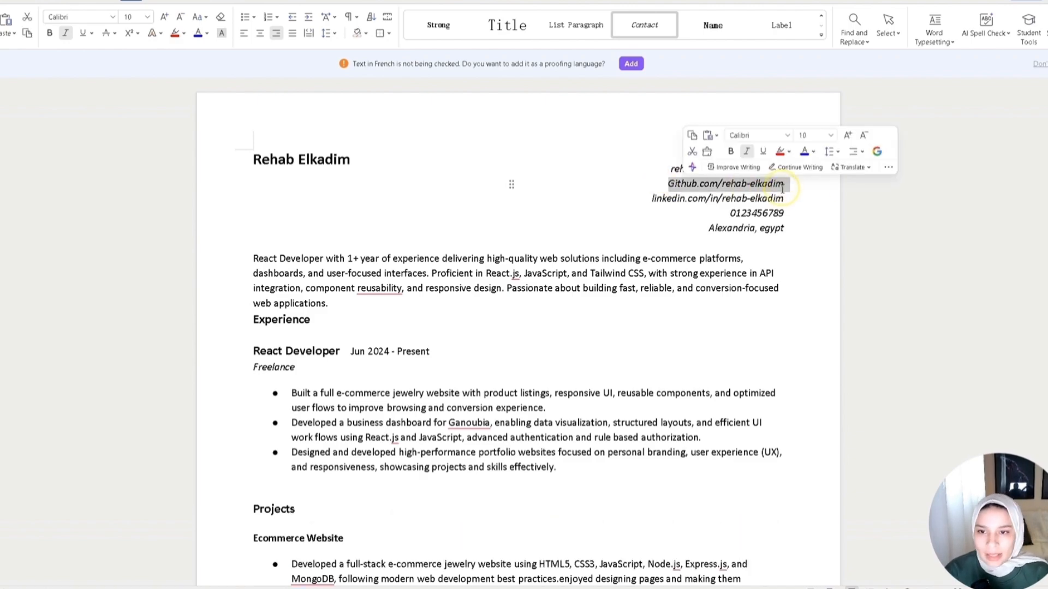
click(657, 225)
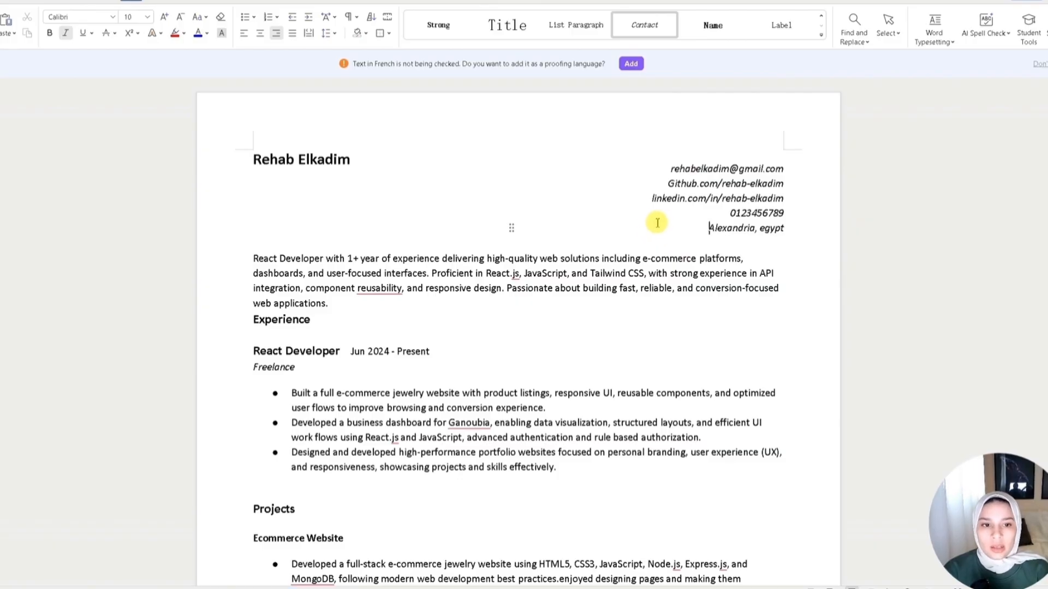
drag(730, 212, 791, 216)
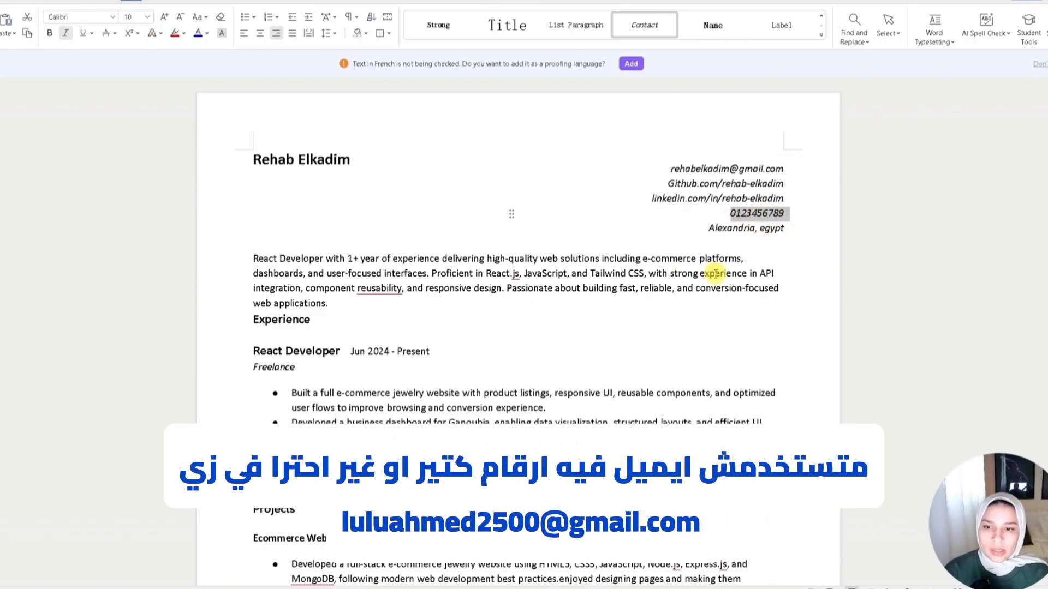
scroll(627, 267, down, 1)
- Insert a blank line after the Experience heading
click(712, 267)
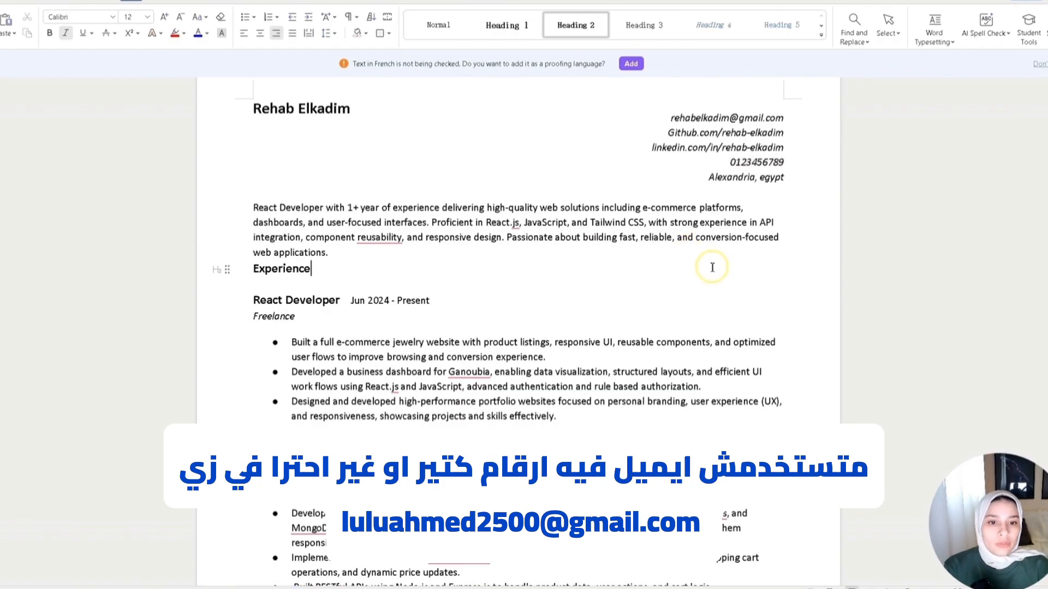
scroll(606, 322, up, 1)
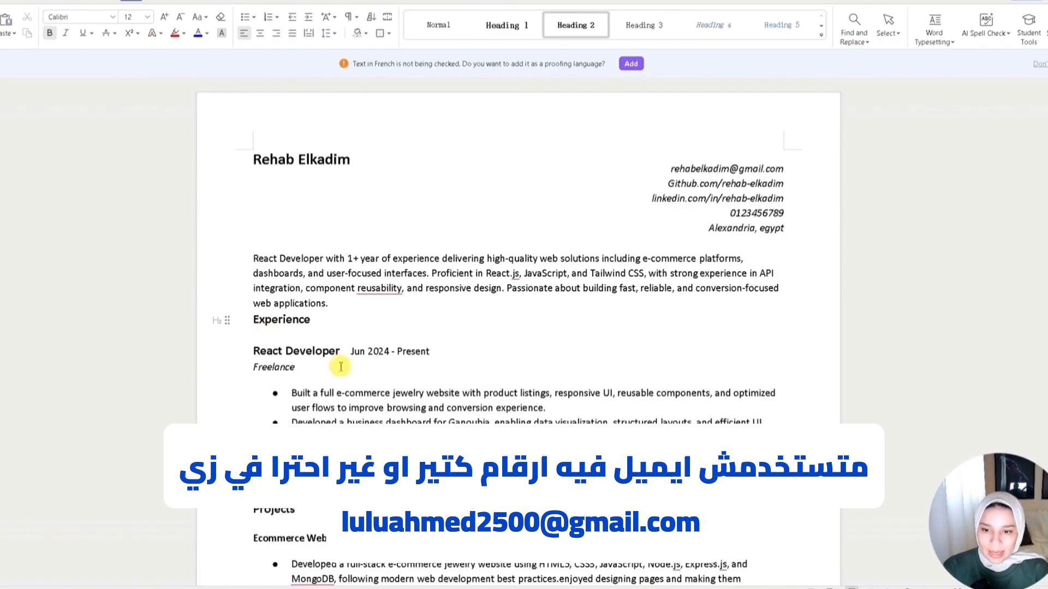
scroll(341, 367, down, 3)
scroll(264, 332, up, 3)
key(Return)
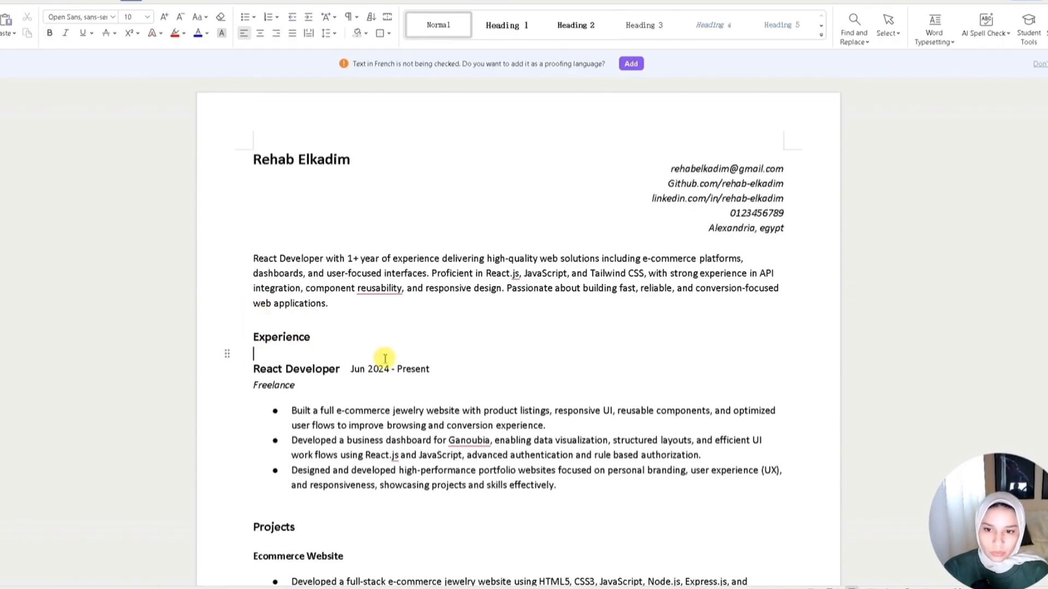
- Review the whole resume layout, highlighting the portfolio bullets, contact lines and summary paragraph
scroll(627, 355, down, 7)
scroll(807, 486, up, 2)
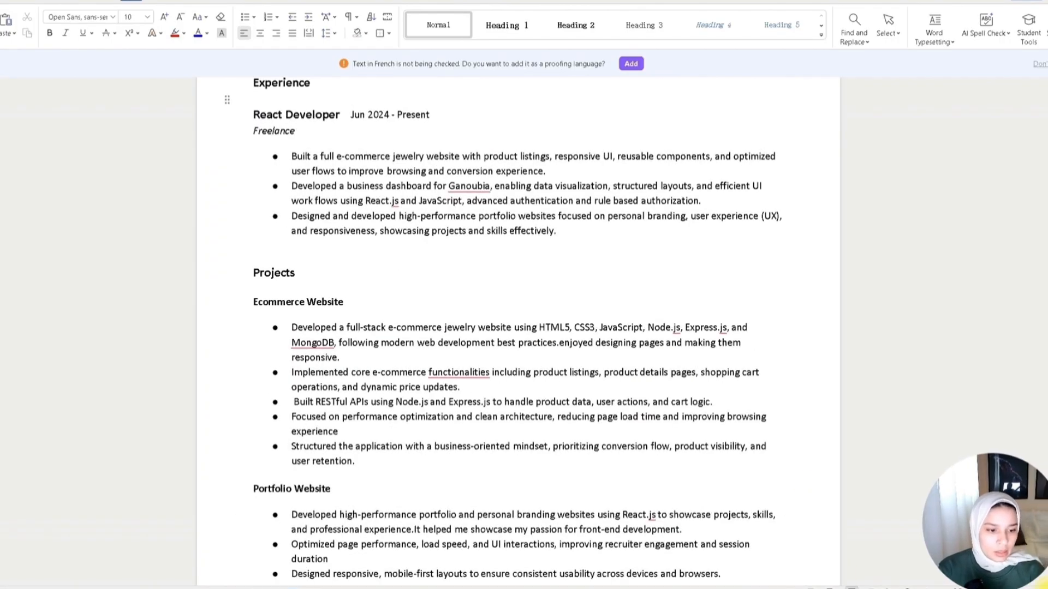
scroll(367, 191, down, 3)
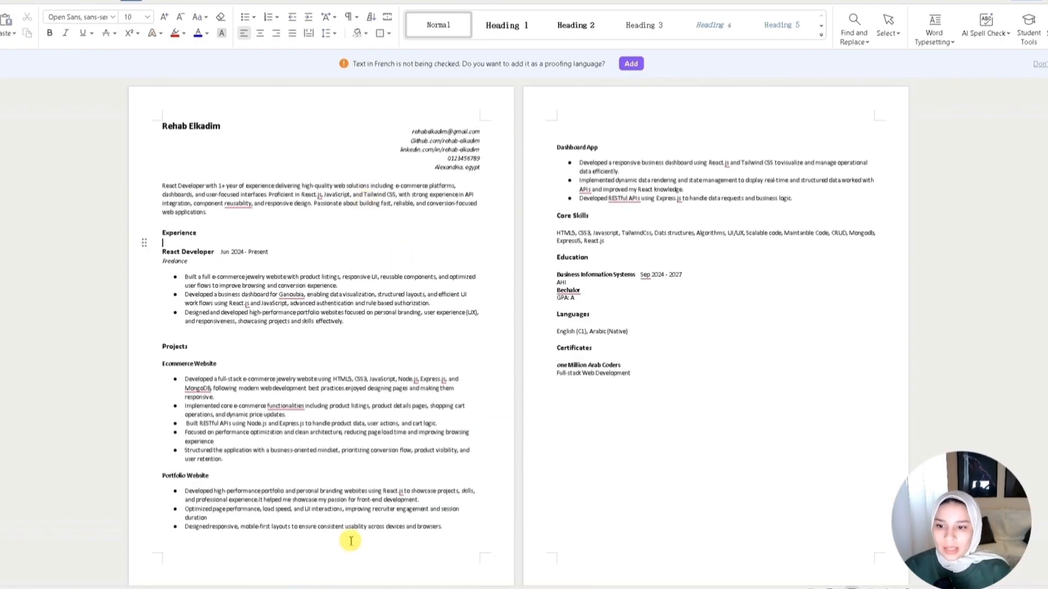
drag(442, 527, 186, 492)
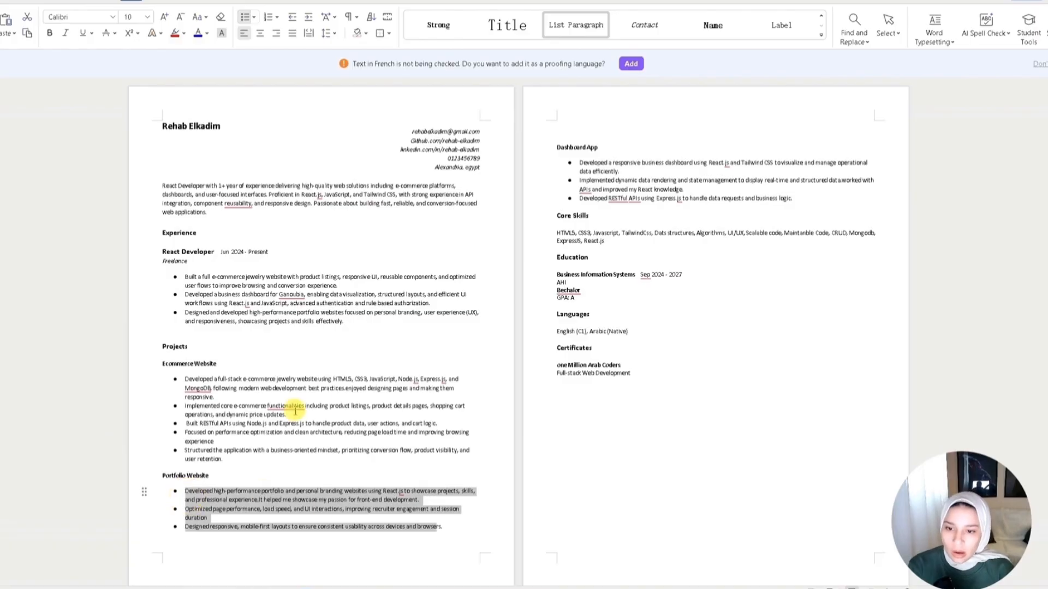
click(397, 432)
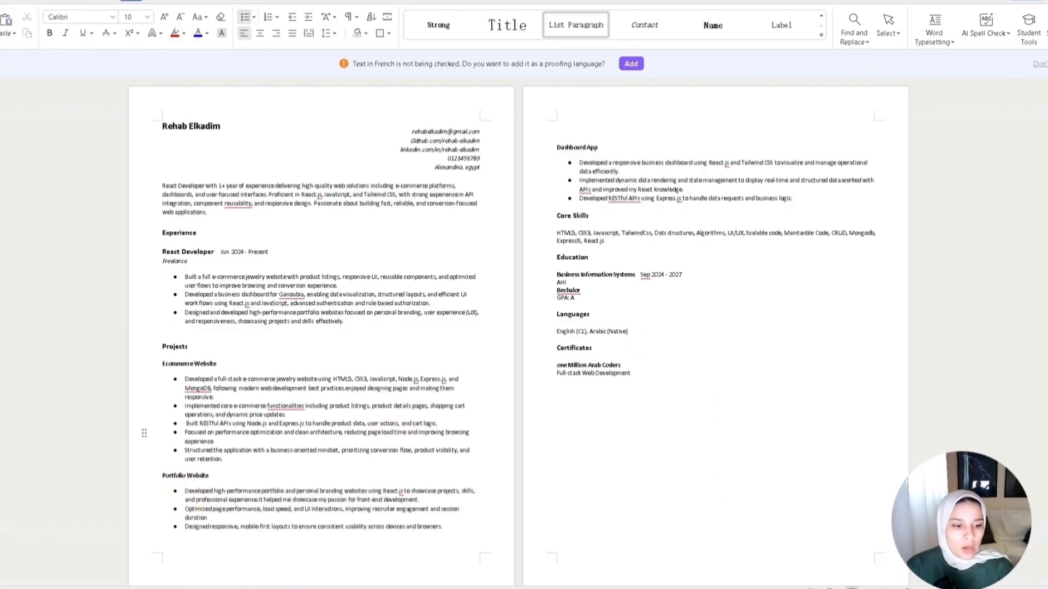
scroll(518, 335, up, 2)
click(99, 143)
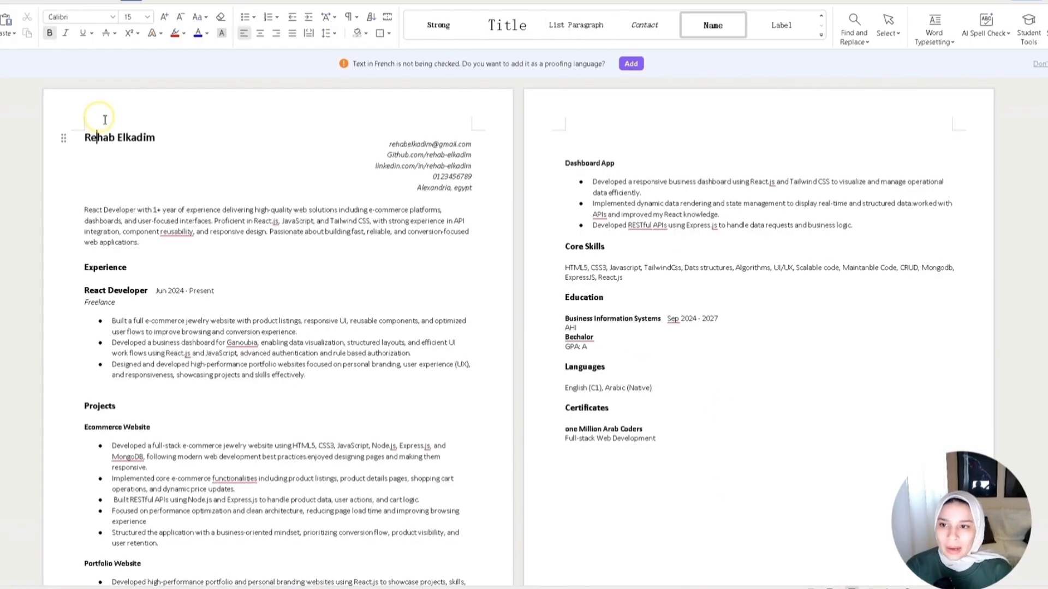
scroll(665, 306, up, 2)
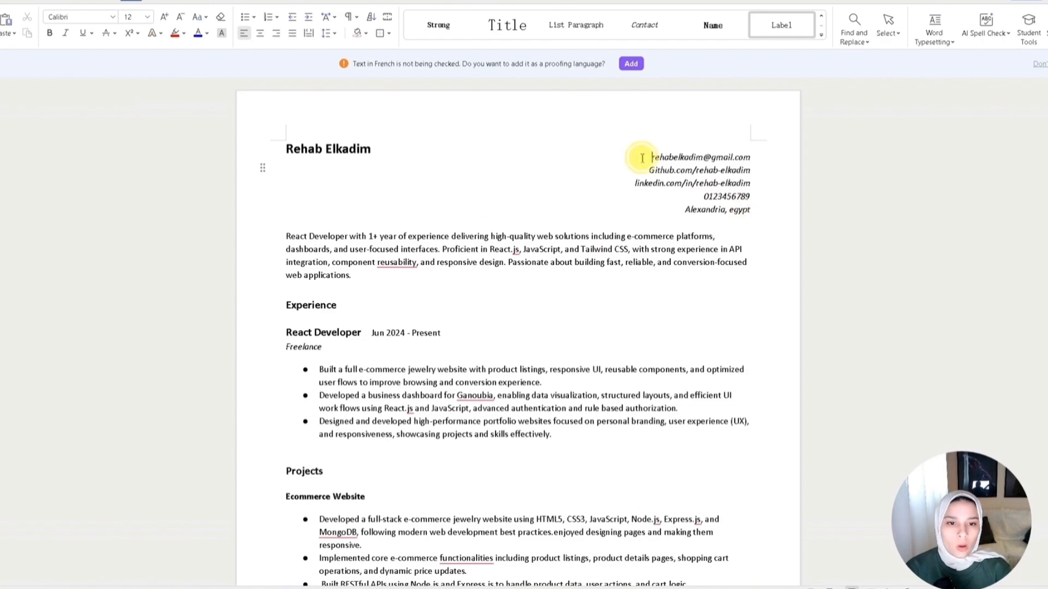
drag(641, 158, 748, 185)
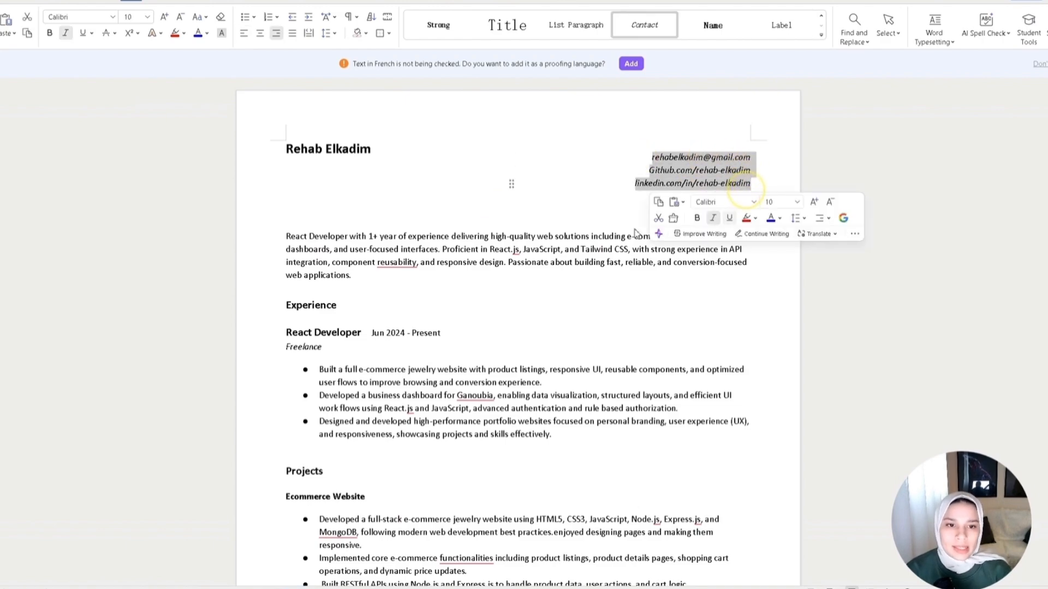
click(570, 188)
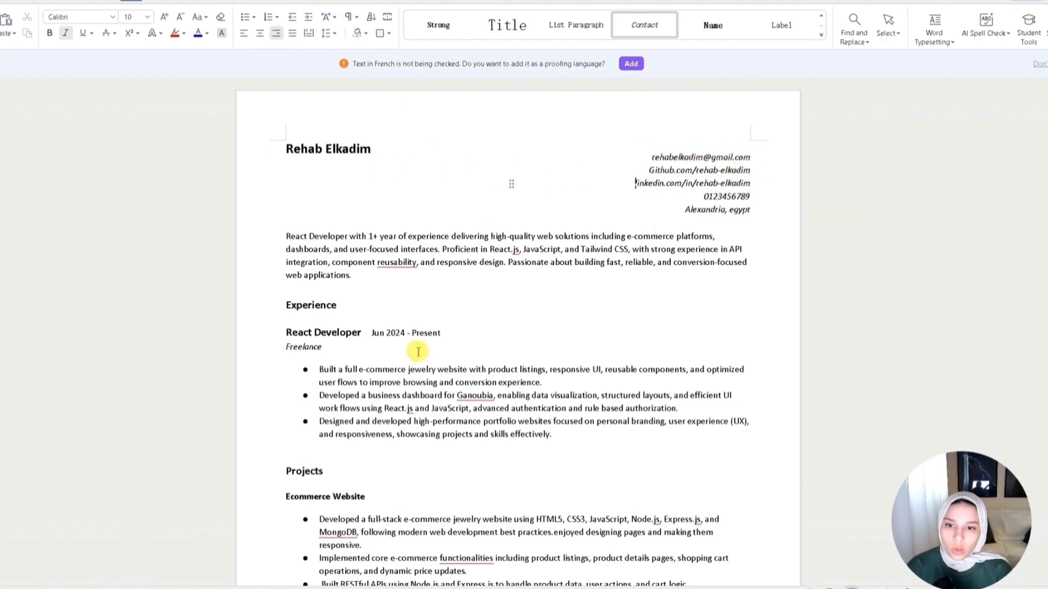
scroll(637, 402, down, 1)
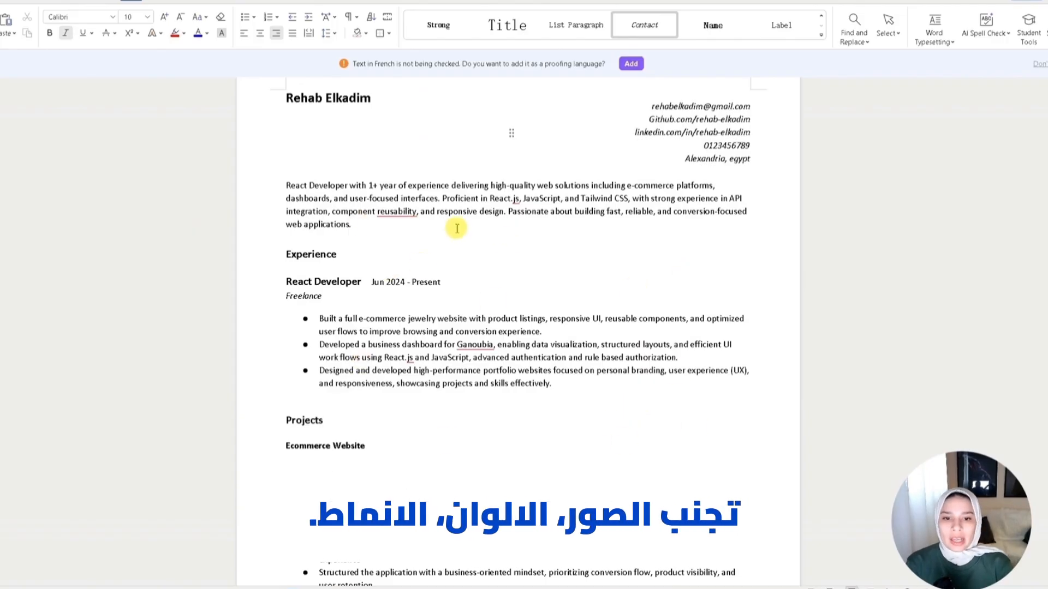
drag(351, 224, 270, 197)
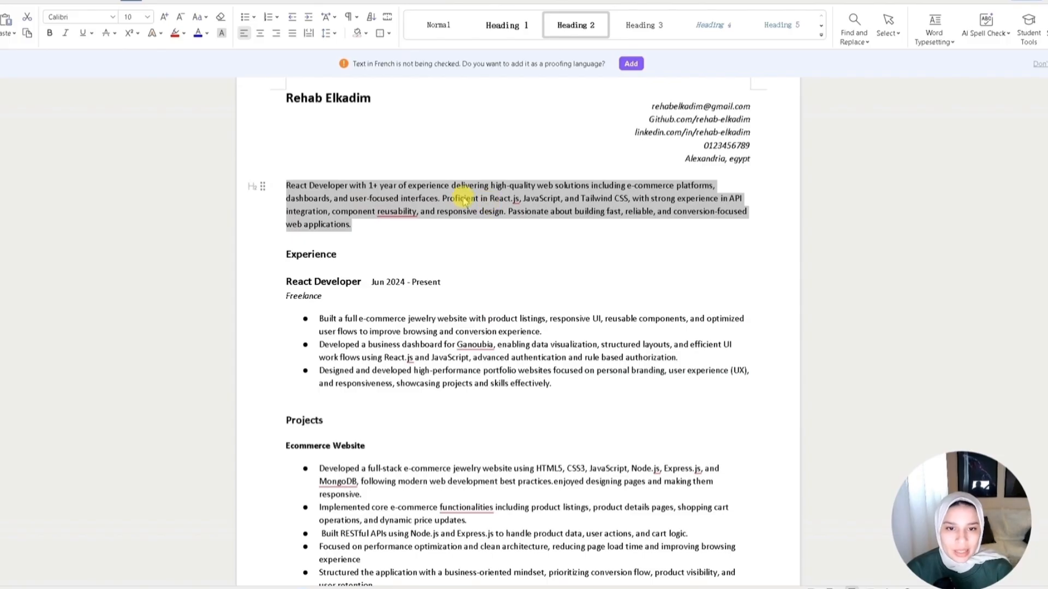
- Review the summary paragraph, experience bullets and project headings by highlighting them in turn
click(363, 234)
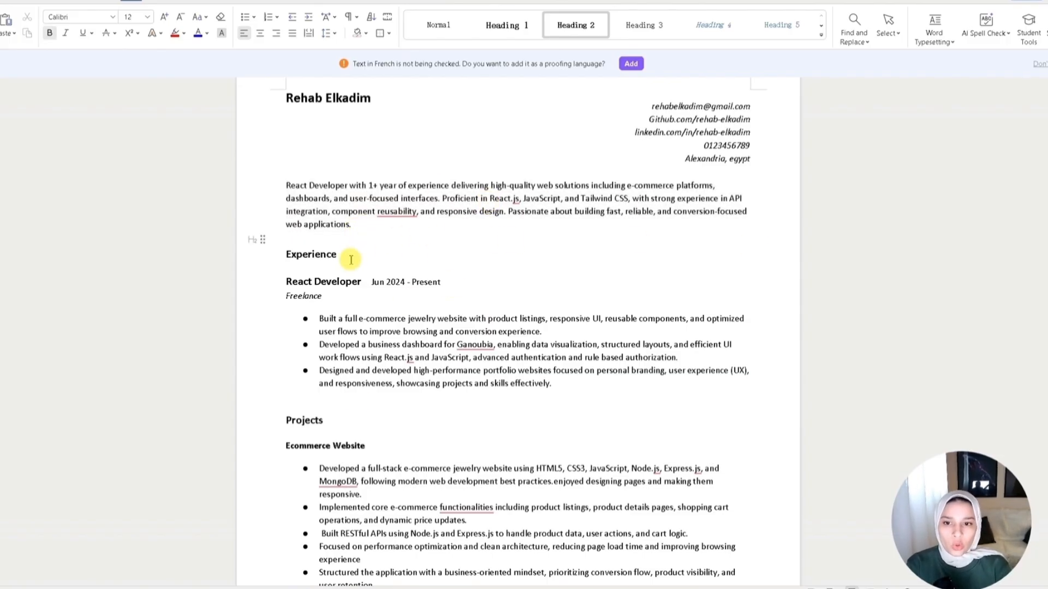
drag(350, 224, 288, 185)
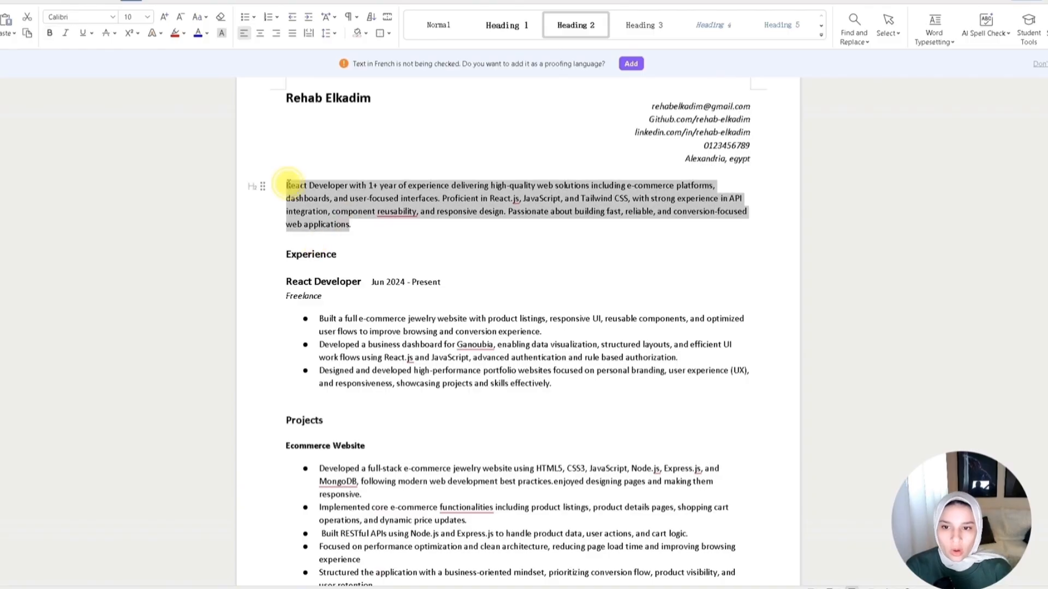
scroll(489, 326, down, 3)
drag(384, 256, 413, 256)
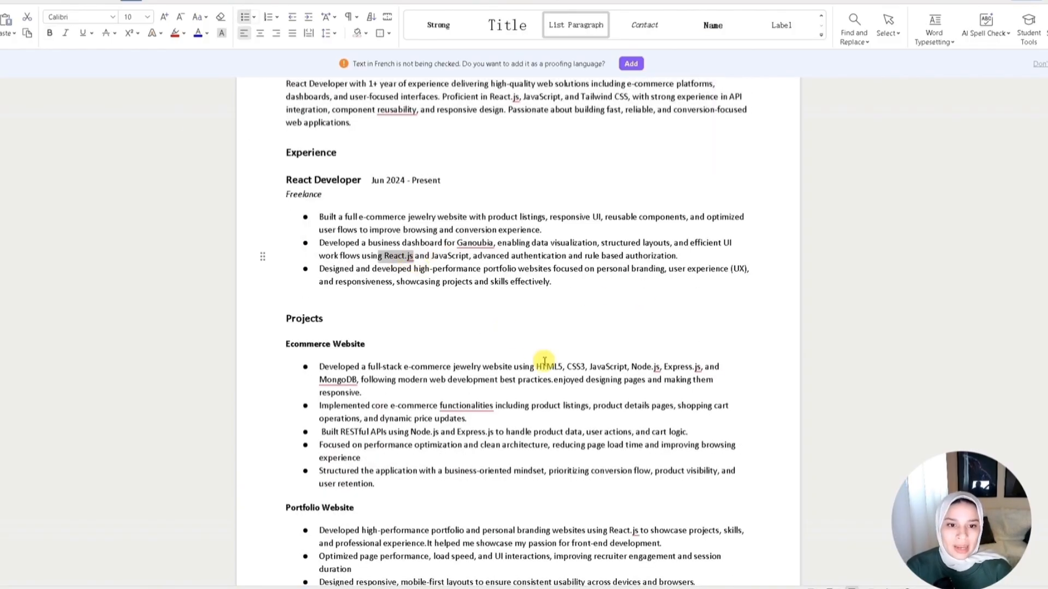
double_click(725, 243)
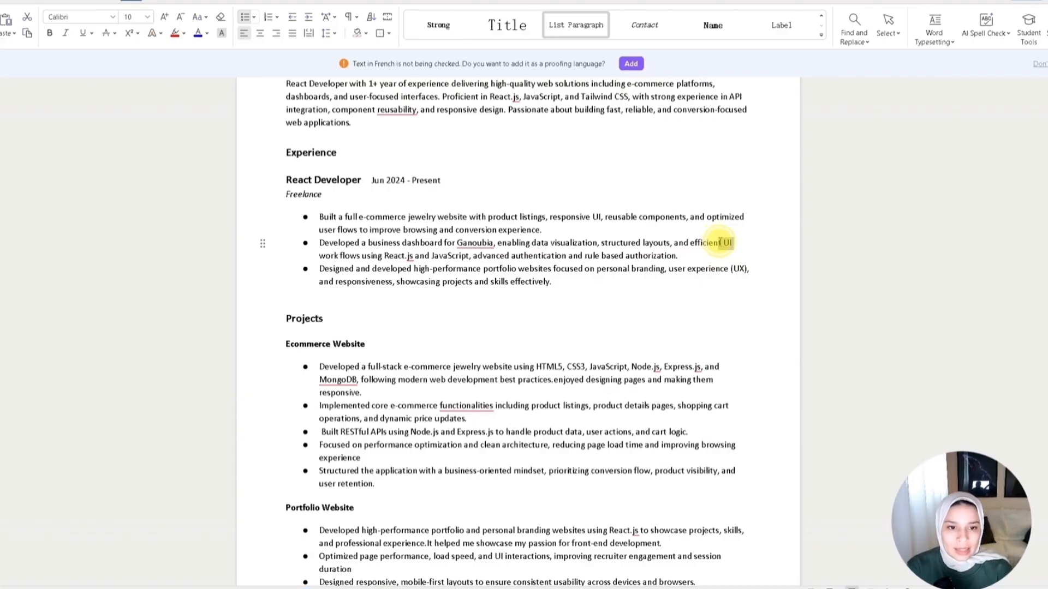
double_click(739, 268)
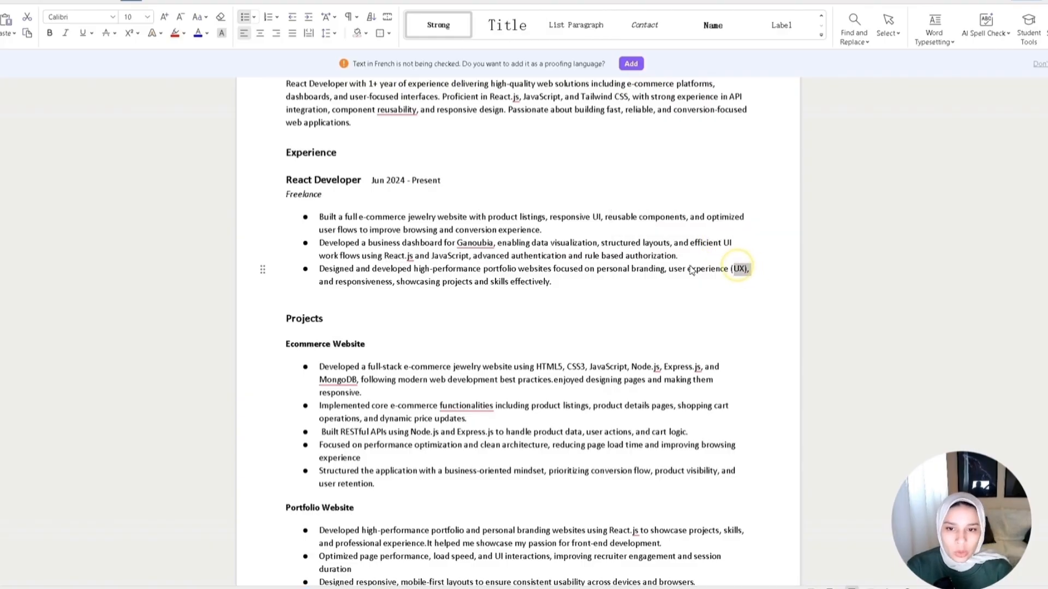
double_click(406, 256)
triple_click(463, 248)
click(496, 355)
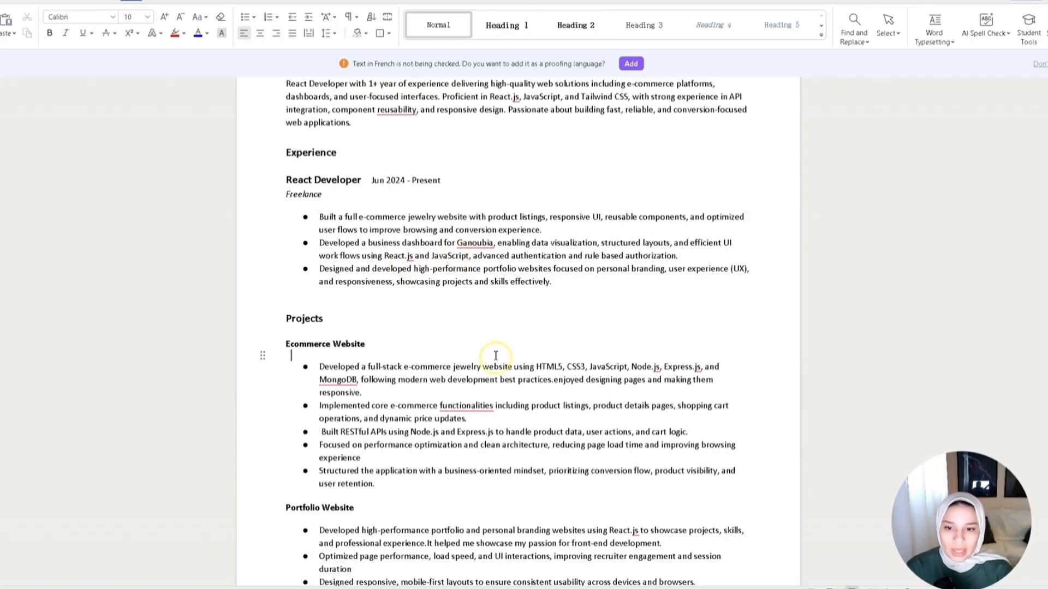
scroll(496, 355, down, 3)
click(366, 241)
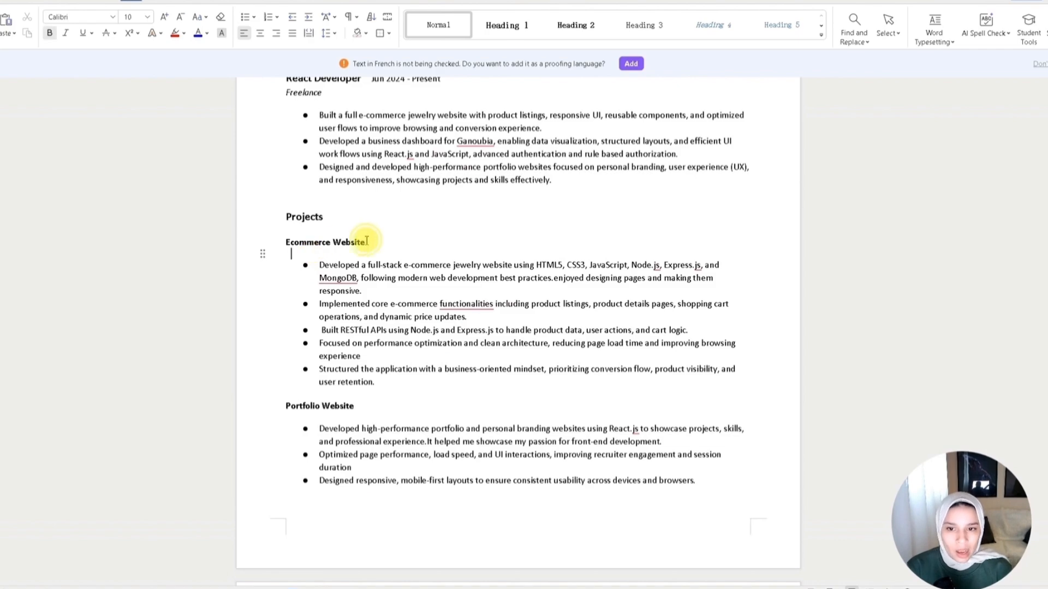
drag(367, 241, 279, 238)
drag(363, 405, 276, 402)
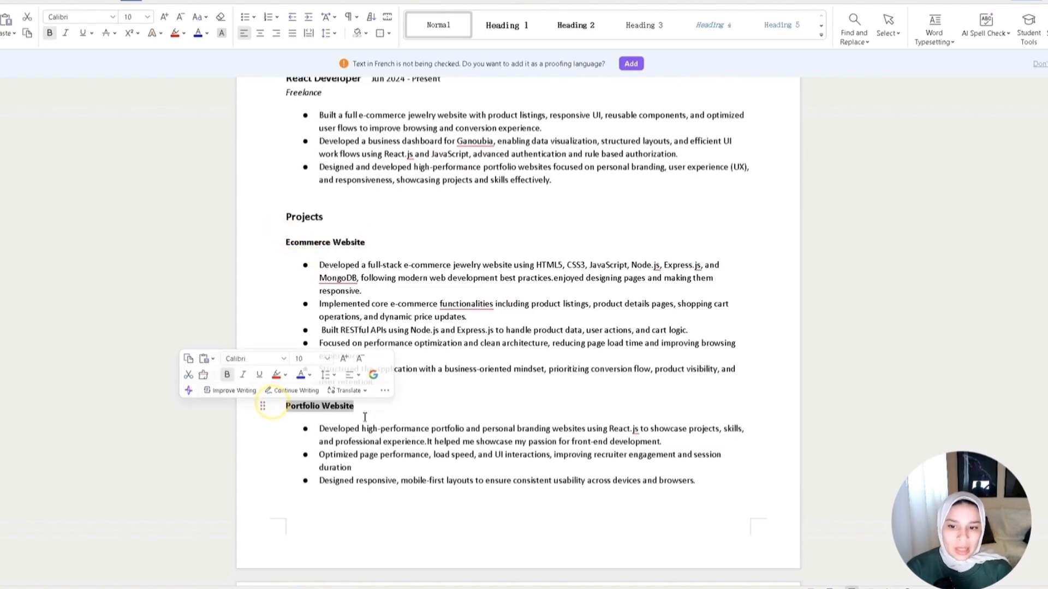
- Review the project bullets, Dashboard App bullets, core skills line and education entry by highlighting them
scroll(388, 431, down, 6)
scroll(316, 475, down, 2)
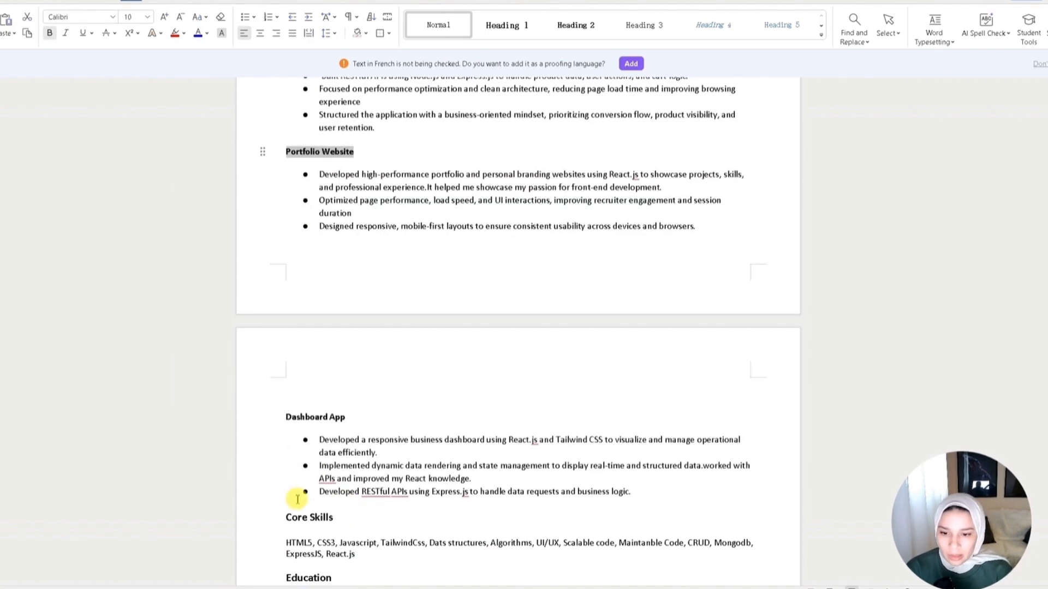
scroll(297, 499, up, 6)
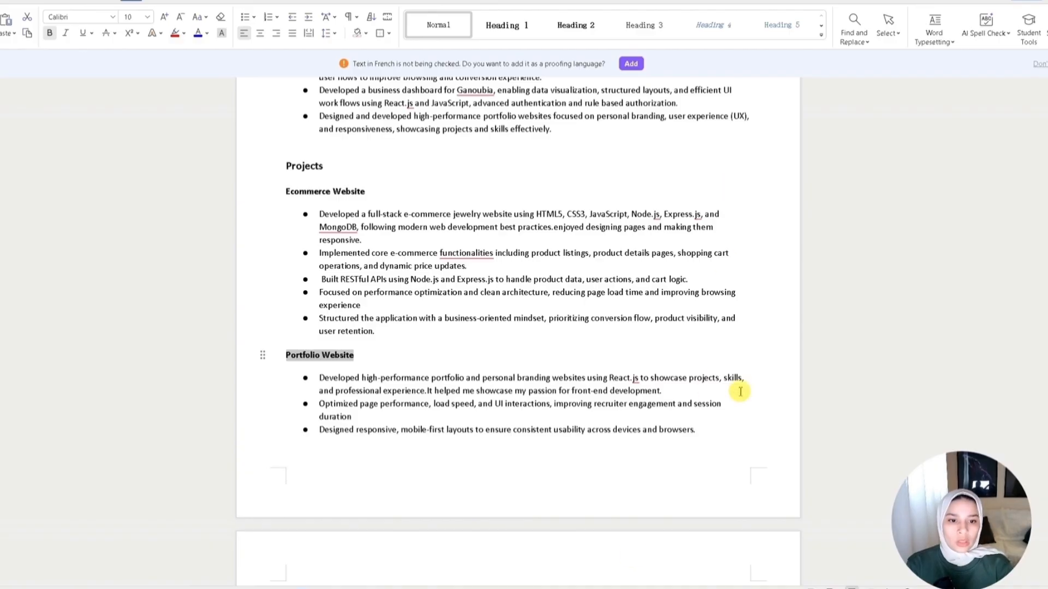
scroll(572, 490, down, 2)
triple_click(363, 227)
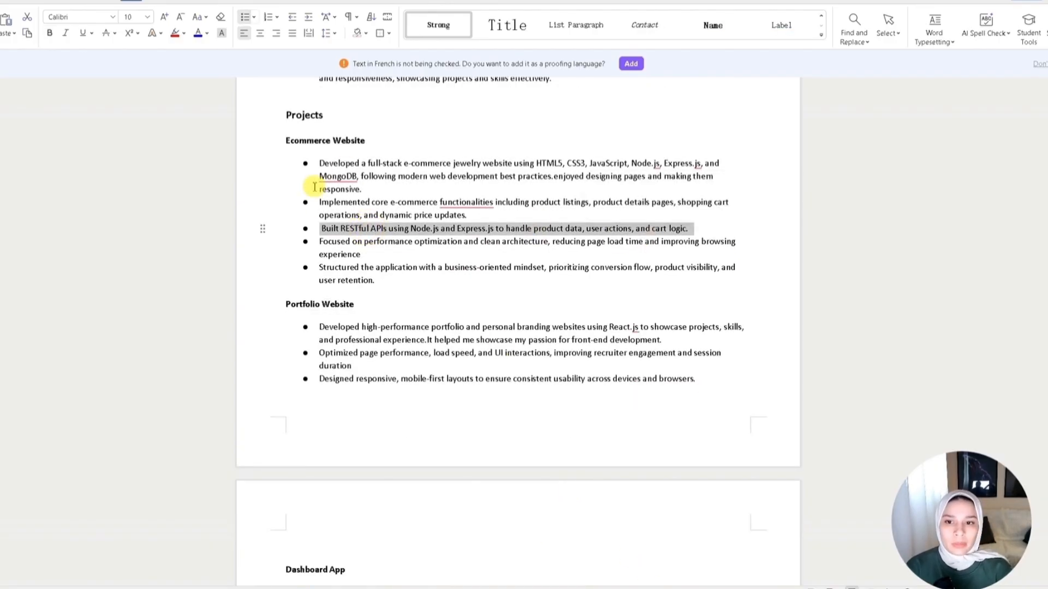
click(387, 229)
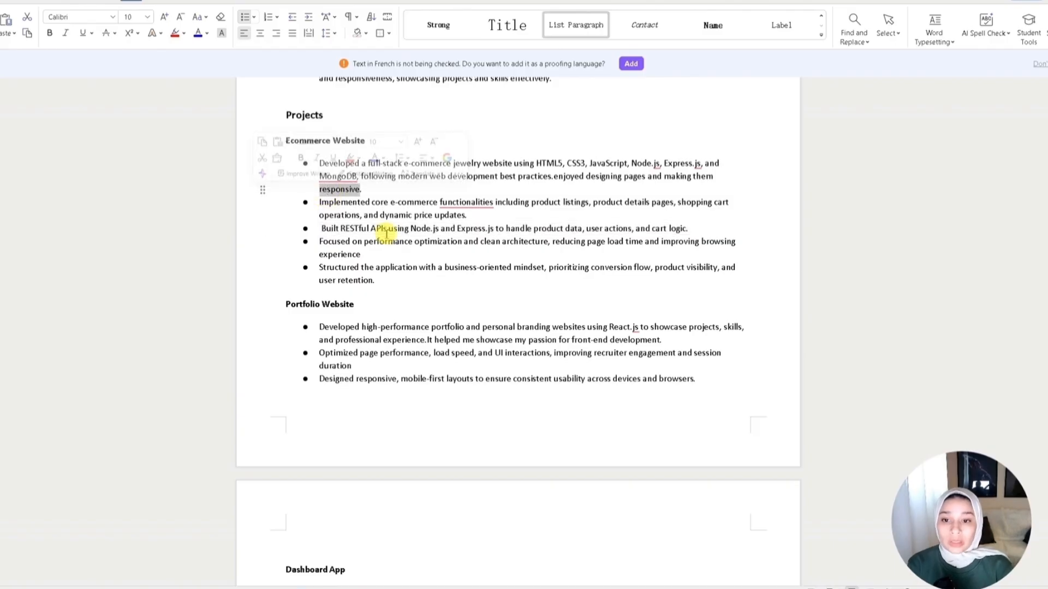
scroll(467, 356, down, 10)
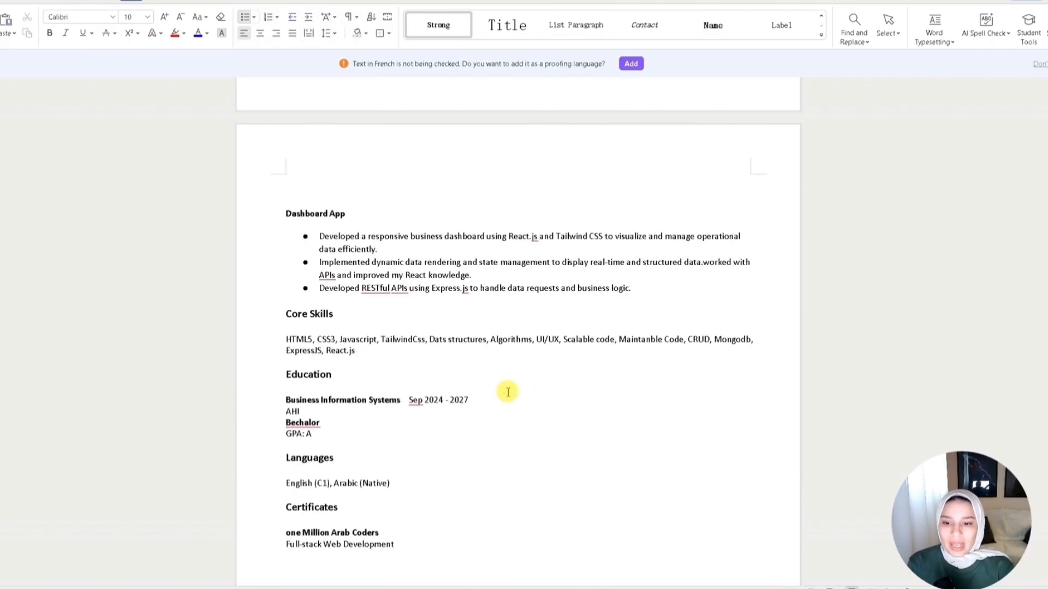
double_click(264, 336)
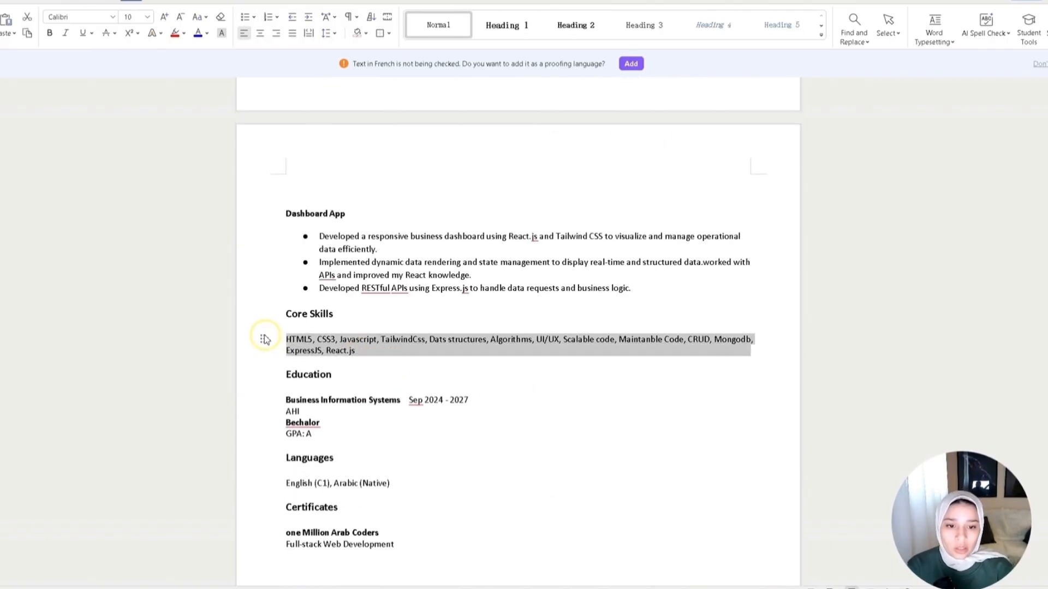
click(389, 363)
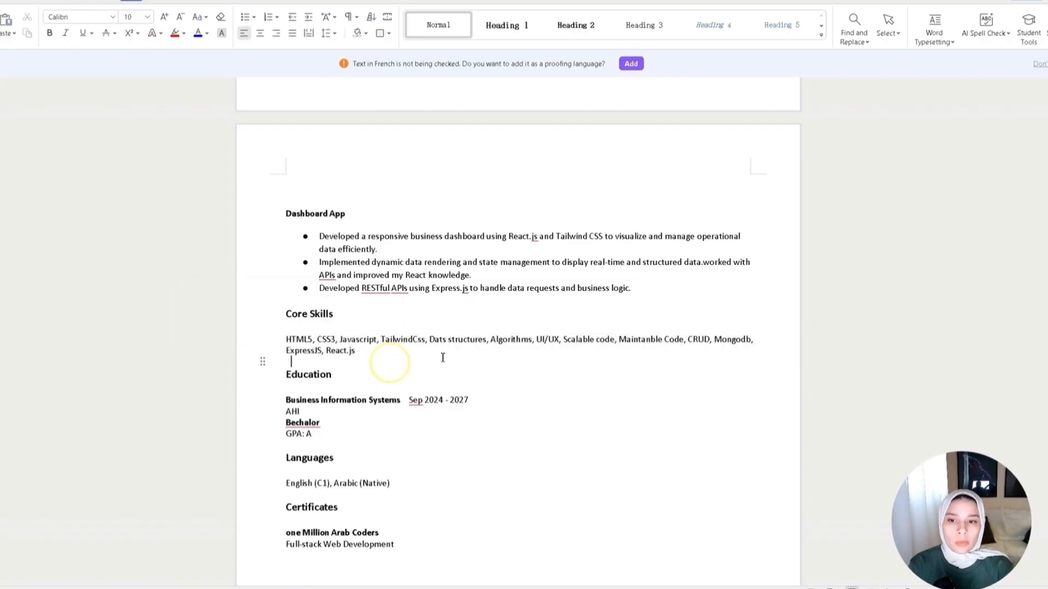
scroll(507, 449, up, 3)
drag(634, 389, 342, 343)
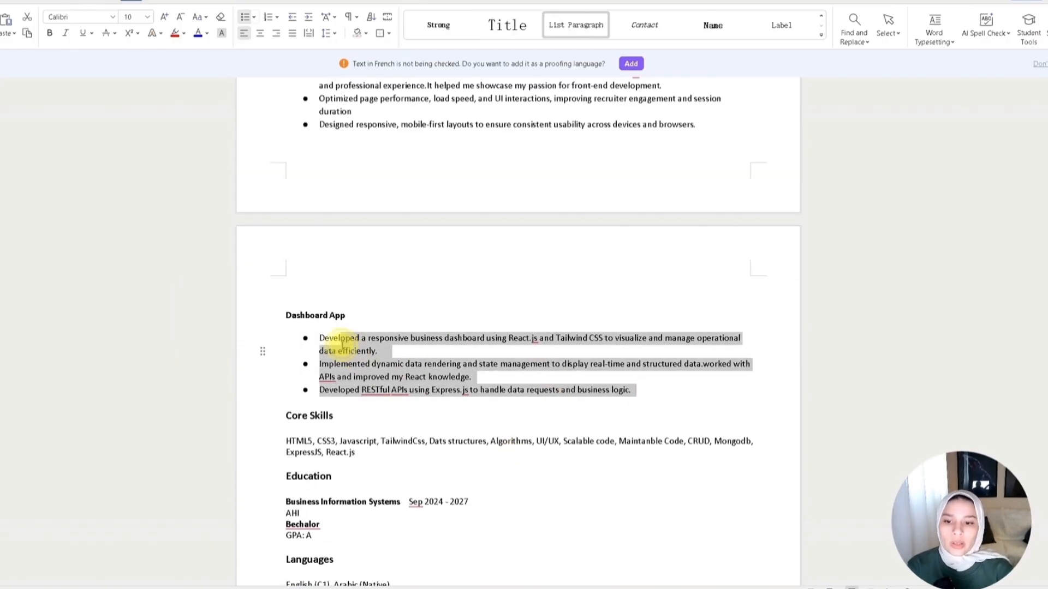
scroll(322, 339, up, 7)
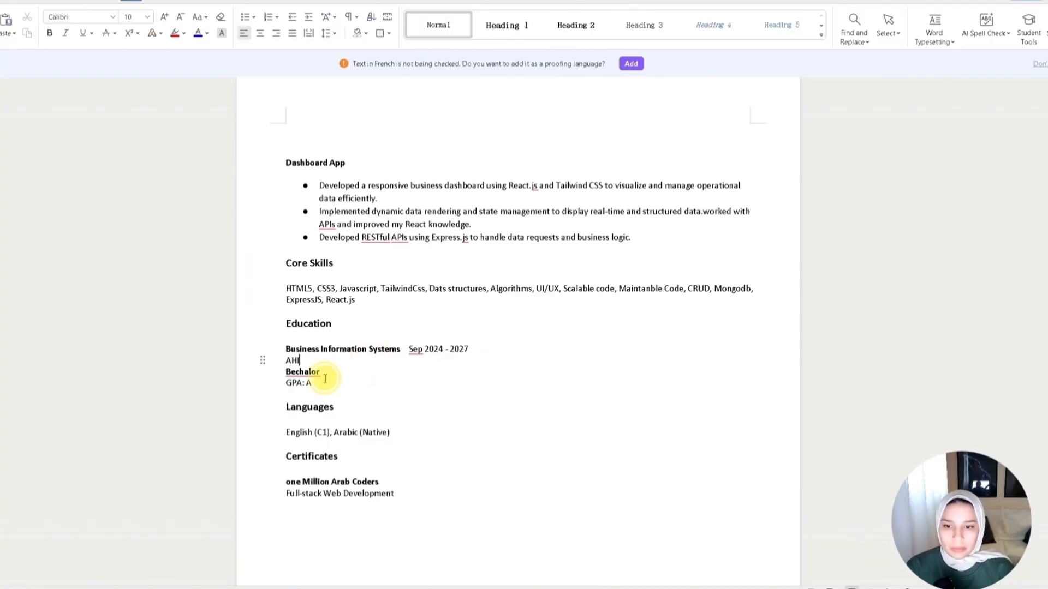
drag(326, 374, 266, 352)
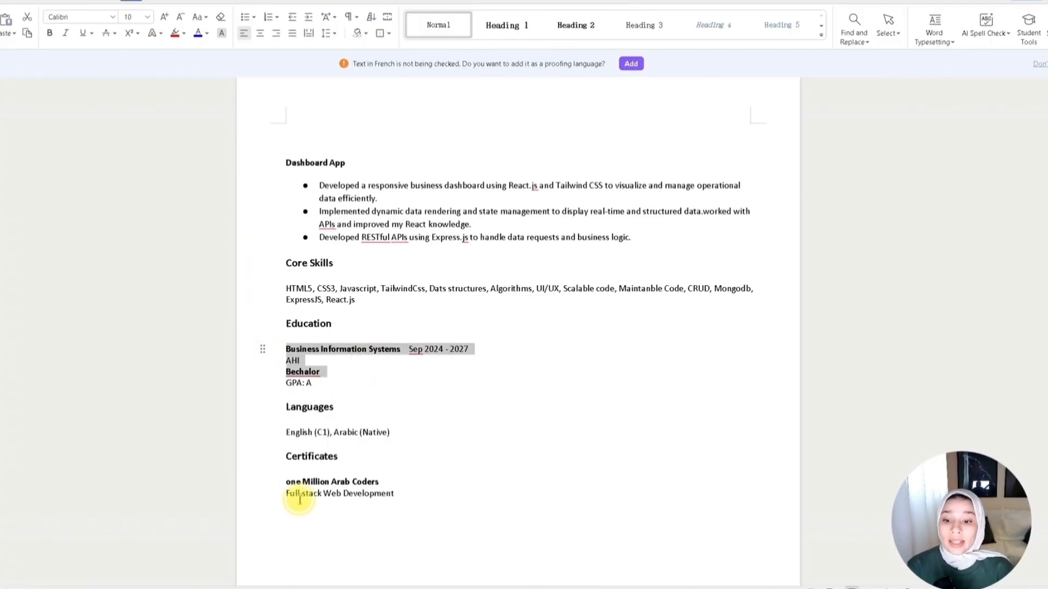
click(299, 496)
scroll(440, 498, down, 1)
click(398, 432)
click(263, 429)
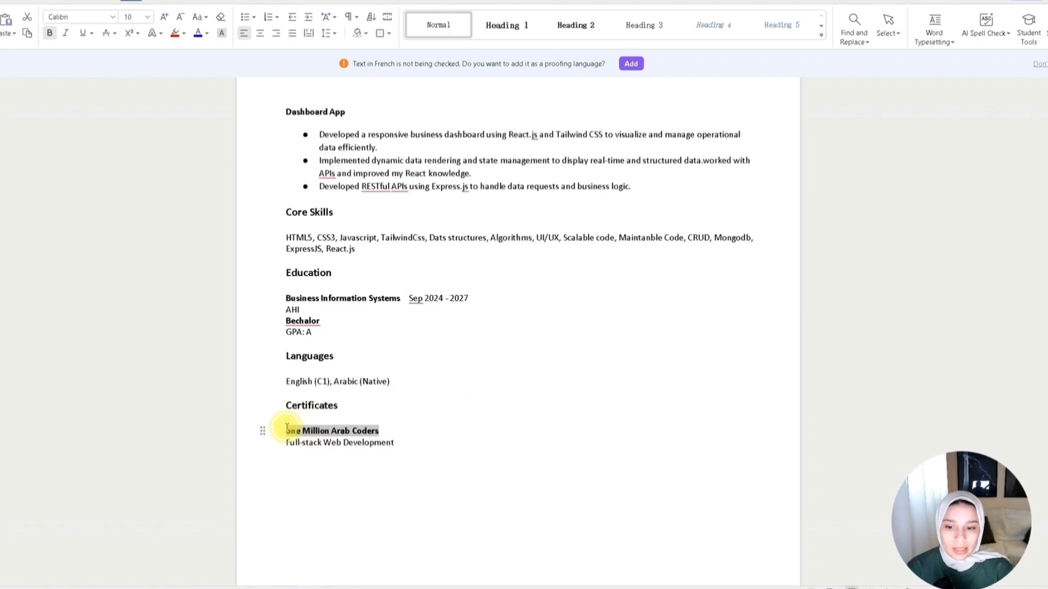
click(407, 448)
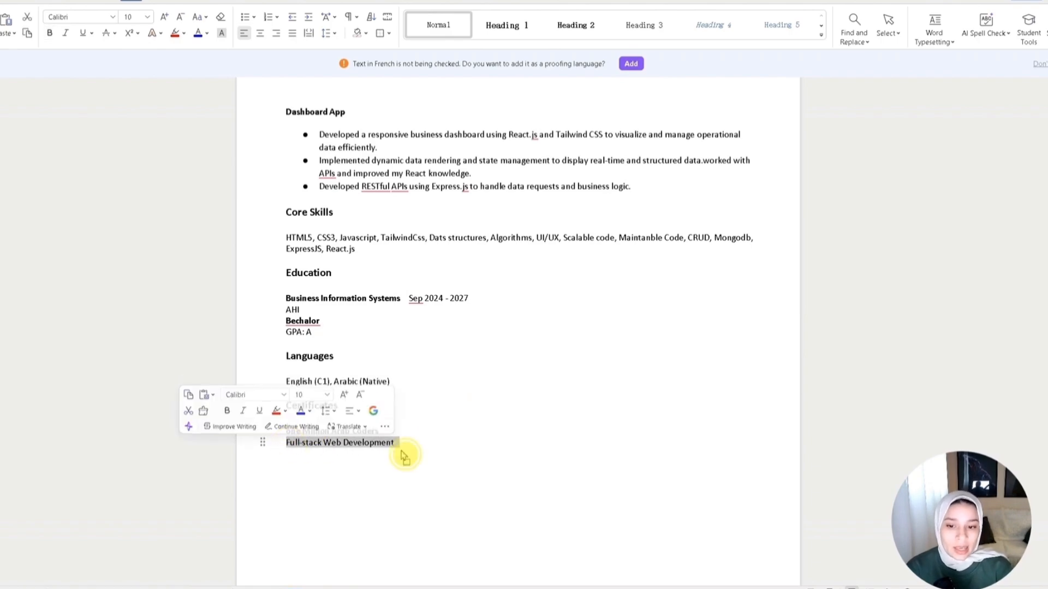
click(407, 444)
text(- )
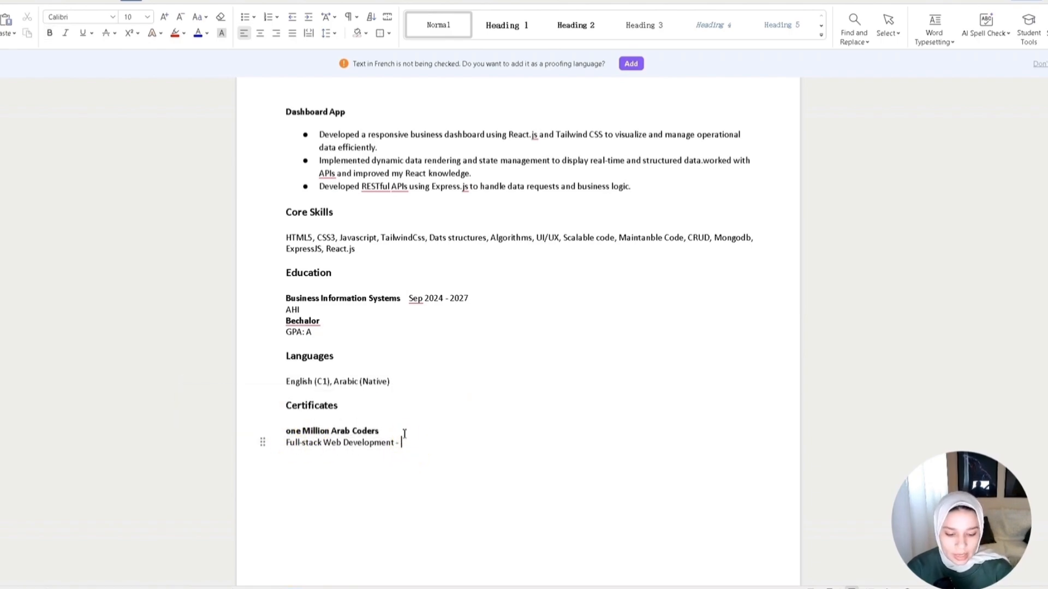
text(rea)
key(BackSpace)
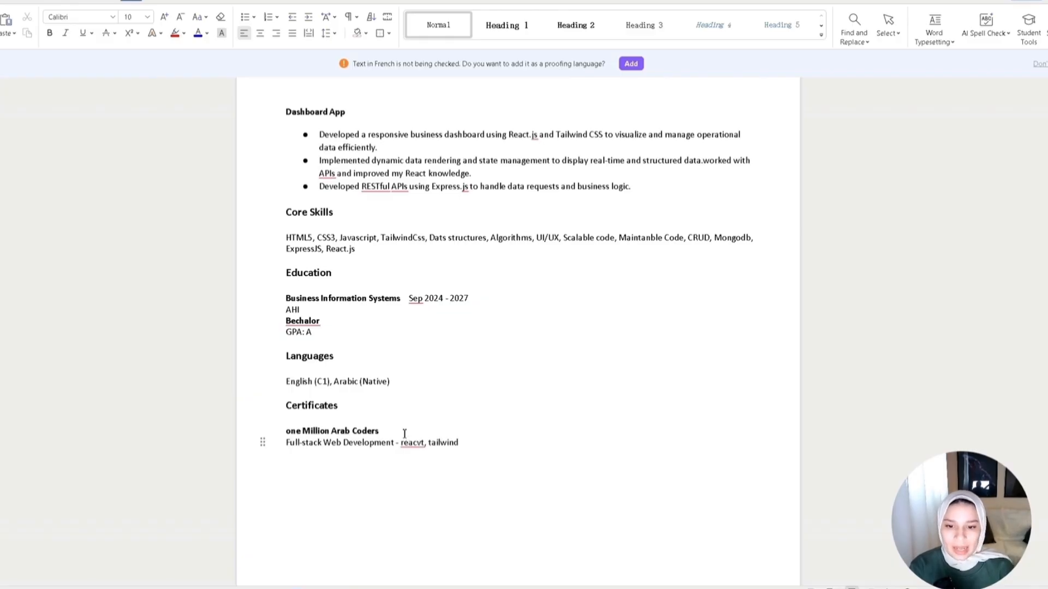
drag(377, 435, 401, 443)
click(462, 449)
key(BackSpace)
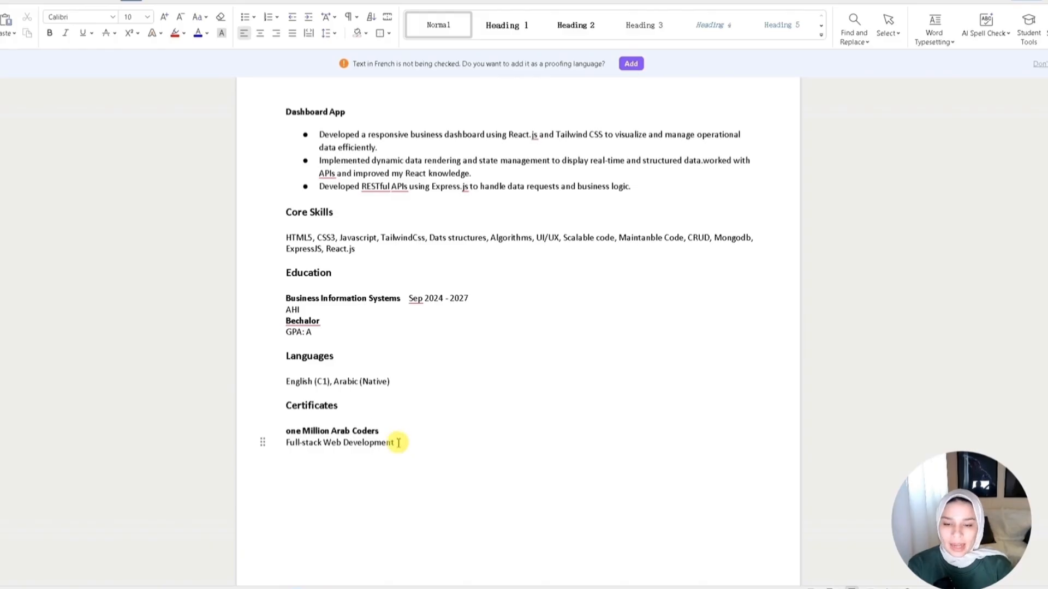
- Review the core skills line and scroll through the whole resume back to the contact details
scroll(407, 497, up, 2)
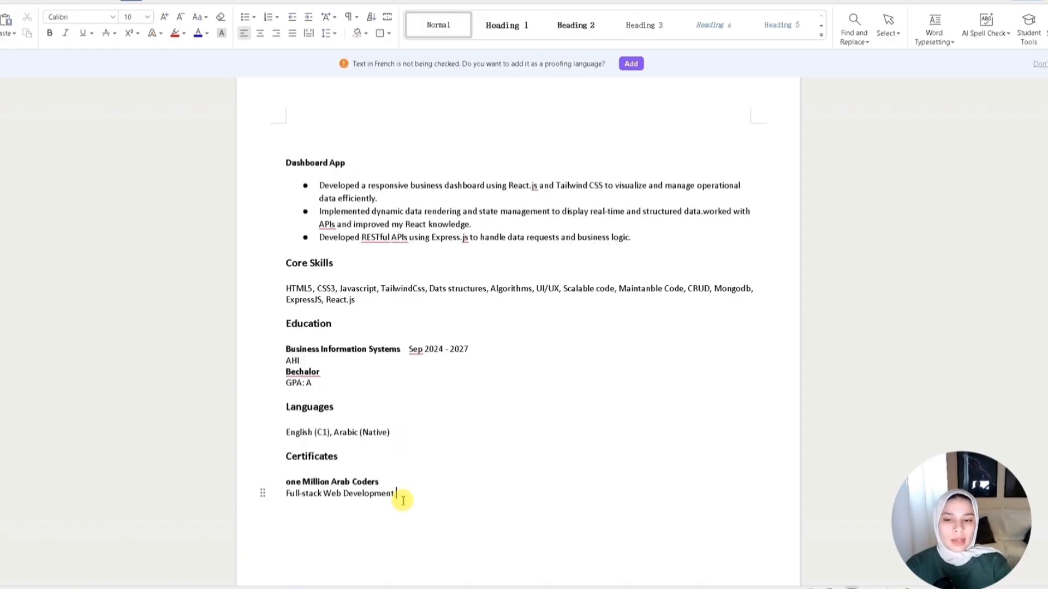
scroll(376, 393, up, 2)
click(358, 350)
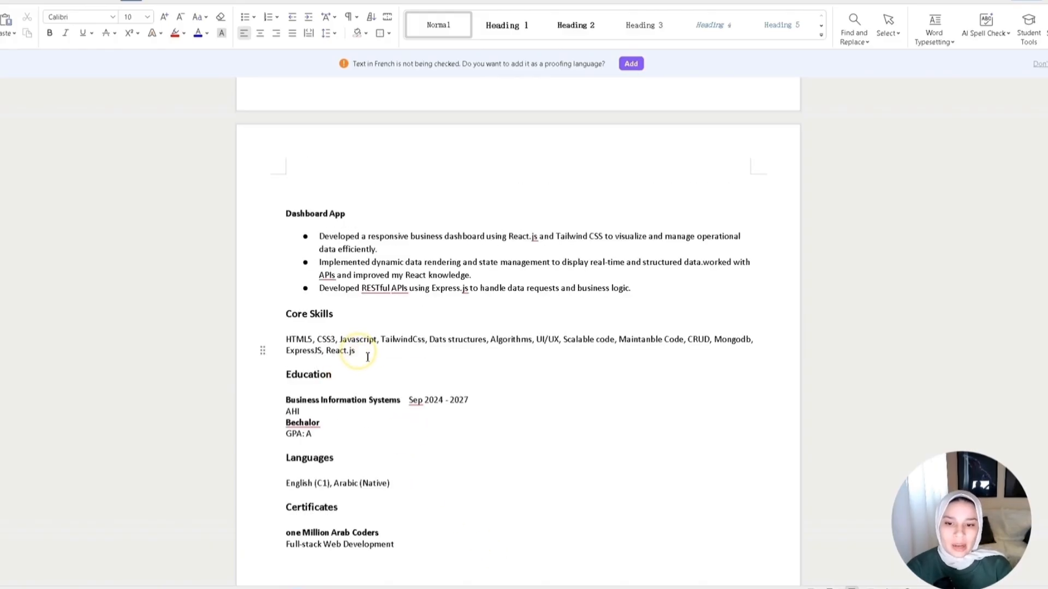
click(393, 352)
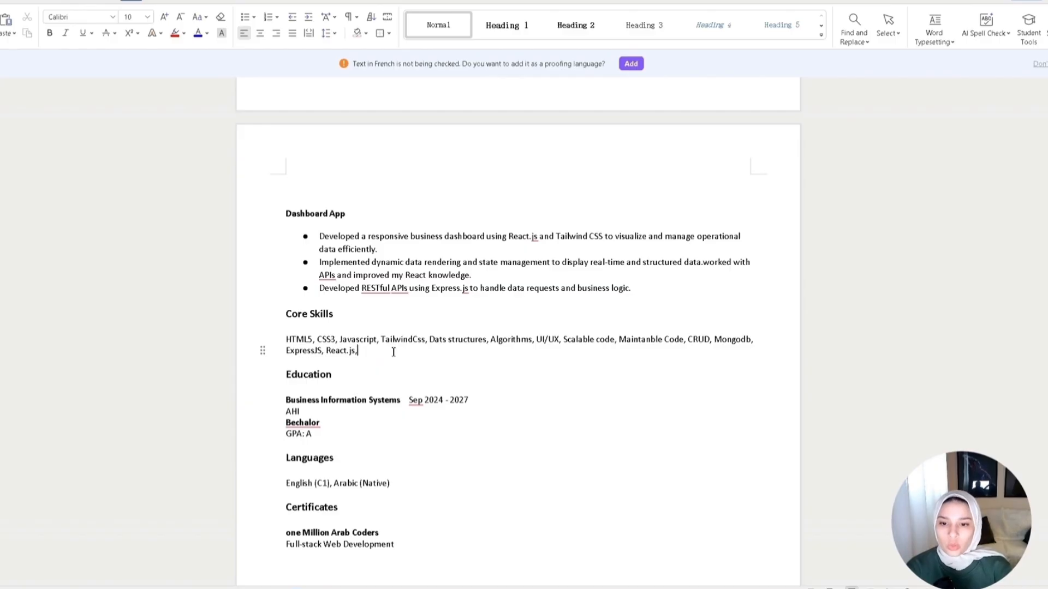
double_click(393, 352)
click(382, 366)
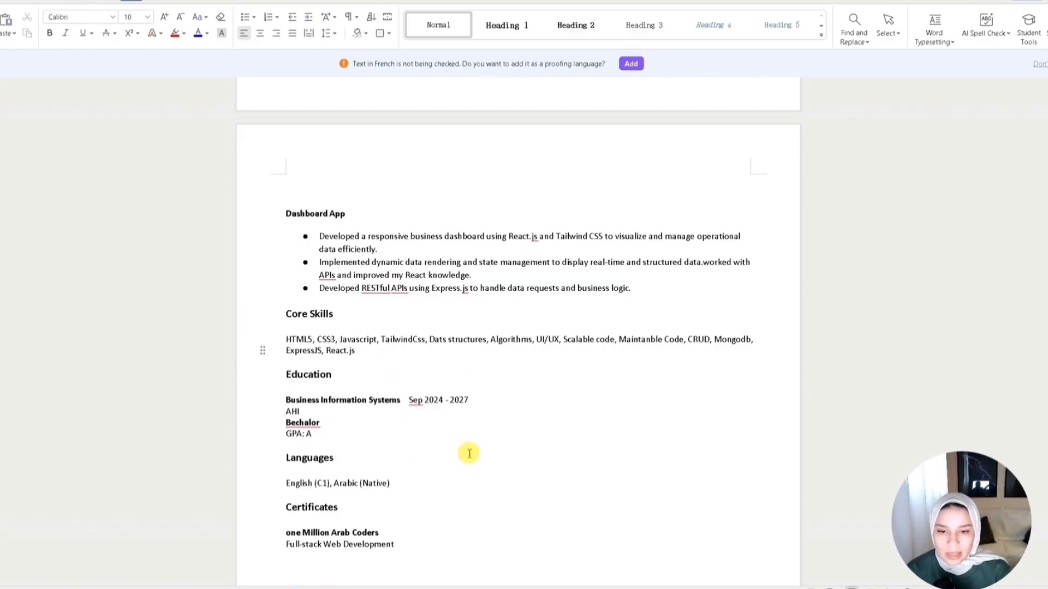
scroll(614, 512, up, 10)
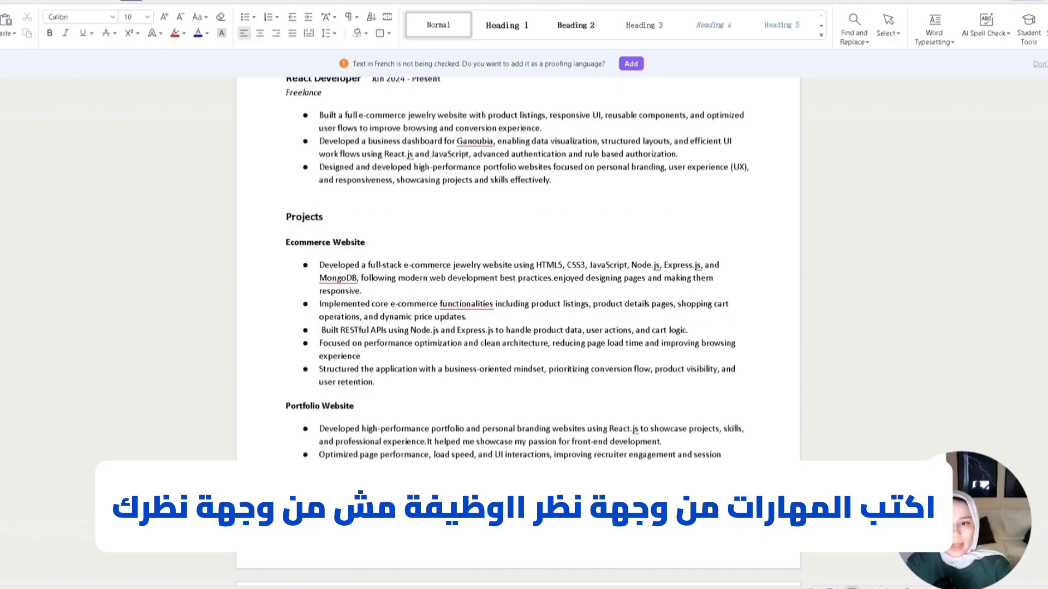
scroll(467, 348, up, 2)
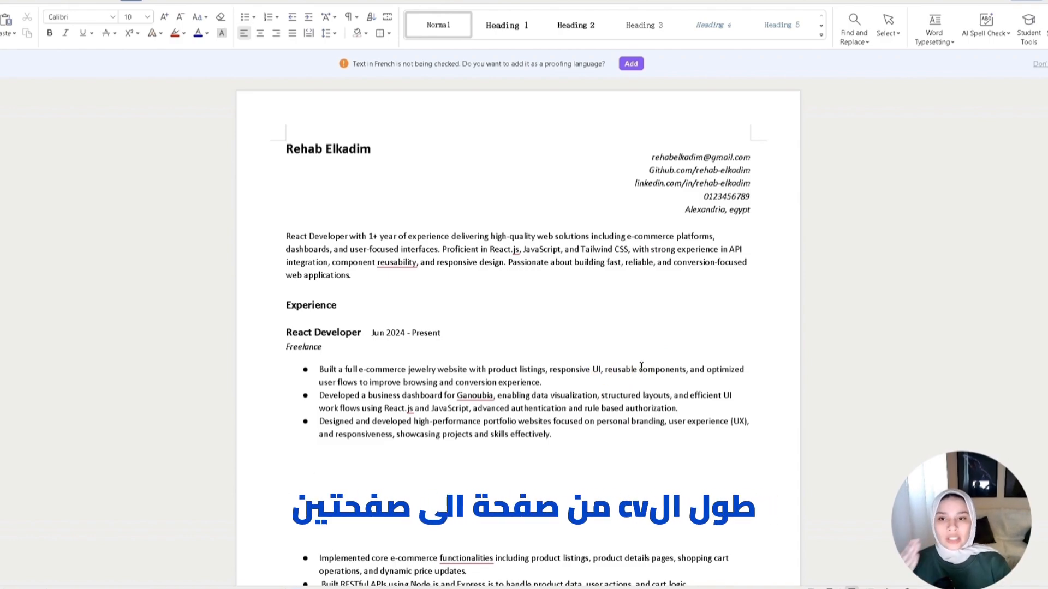
scroll(444, 300, down, 4)
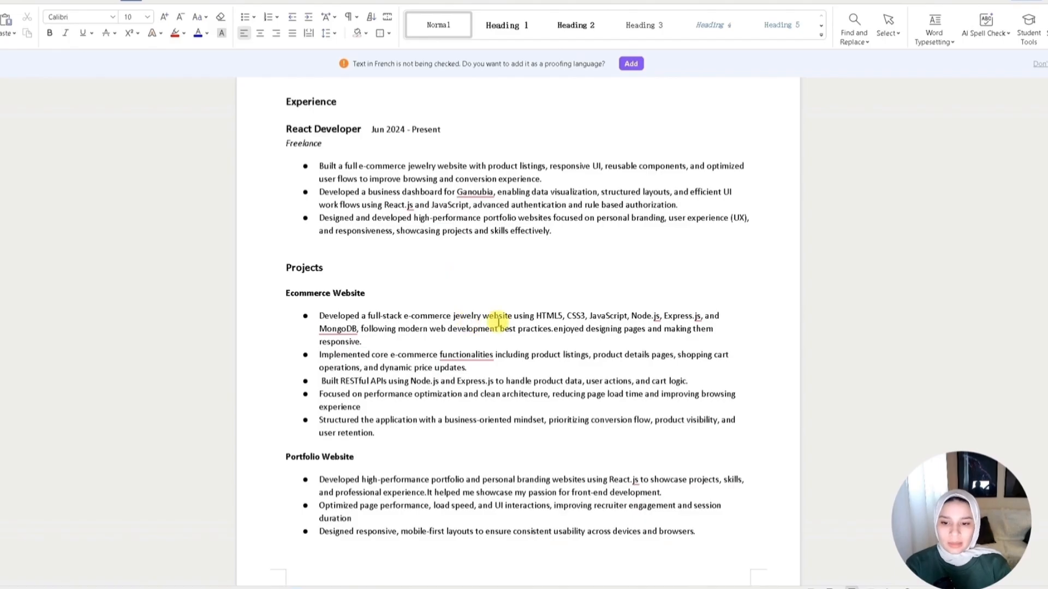
scroll(499, 322, down, 10)
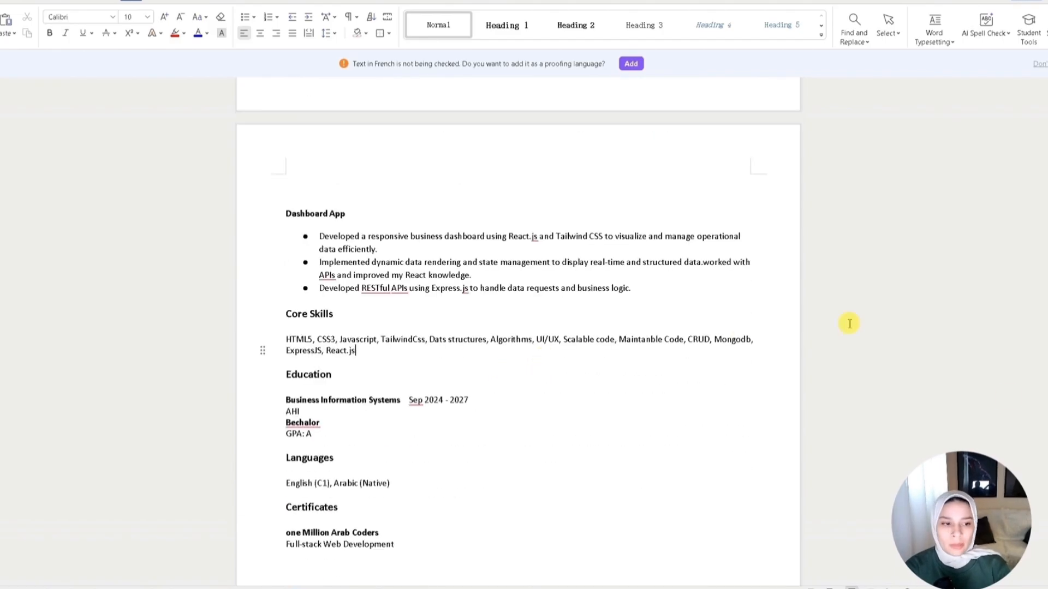
scroll(518, 322, down, 2)
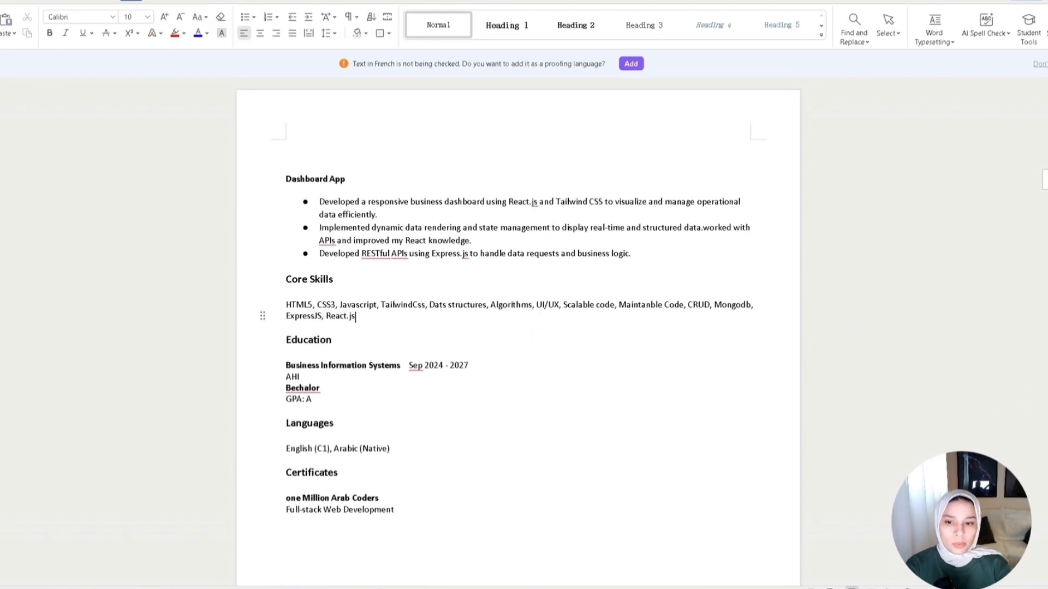
scroll(1043, 199, up, 15)
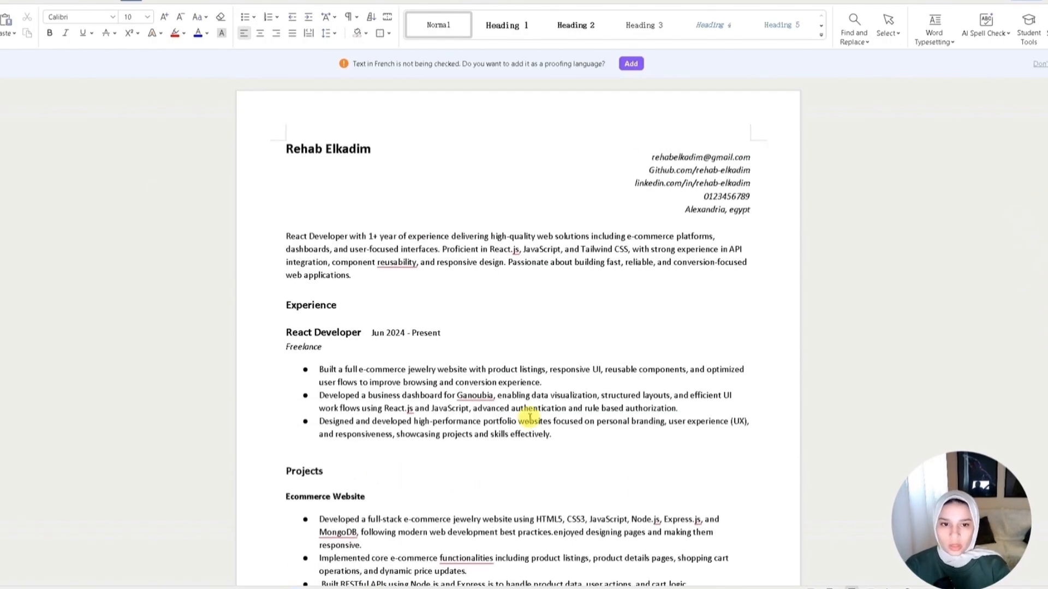
click(704, 197)
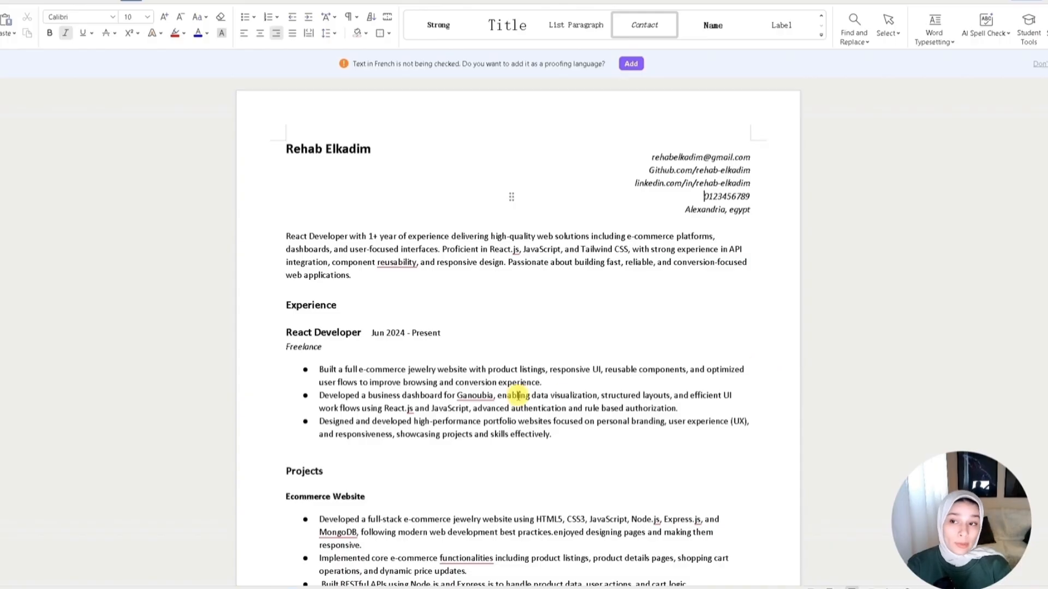